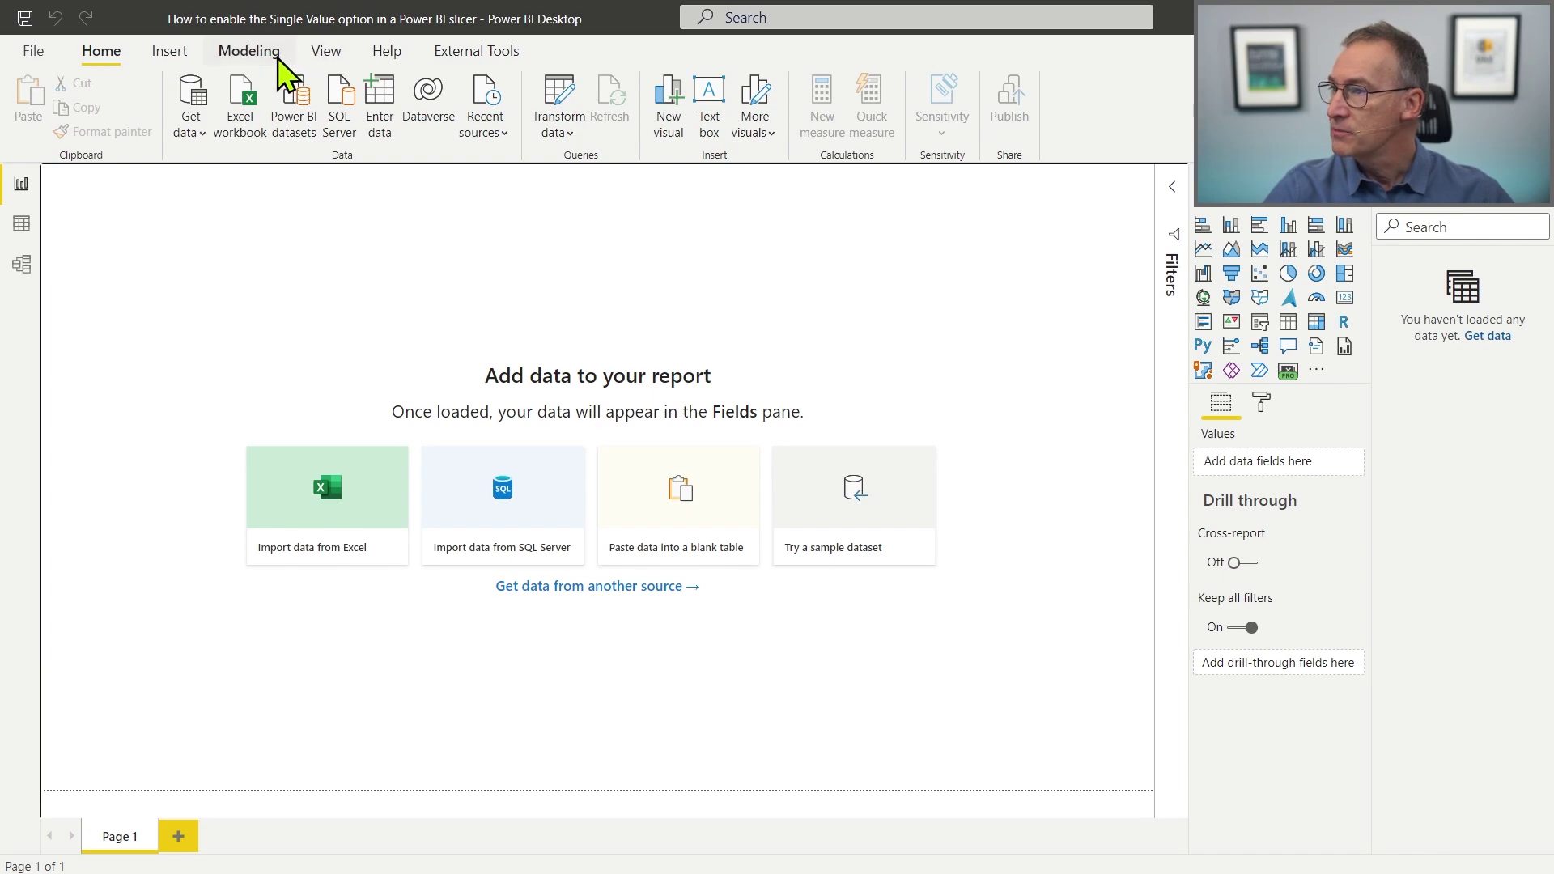
# Create a what-if parameter named Parameter, whole numbers 0 to 20 in steps of 1, with a slicer.
pyautogui.click(252, 50)
pyautogui.click(406, 135)
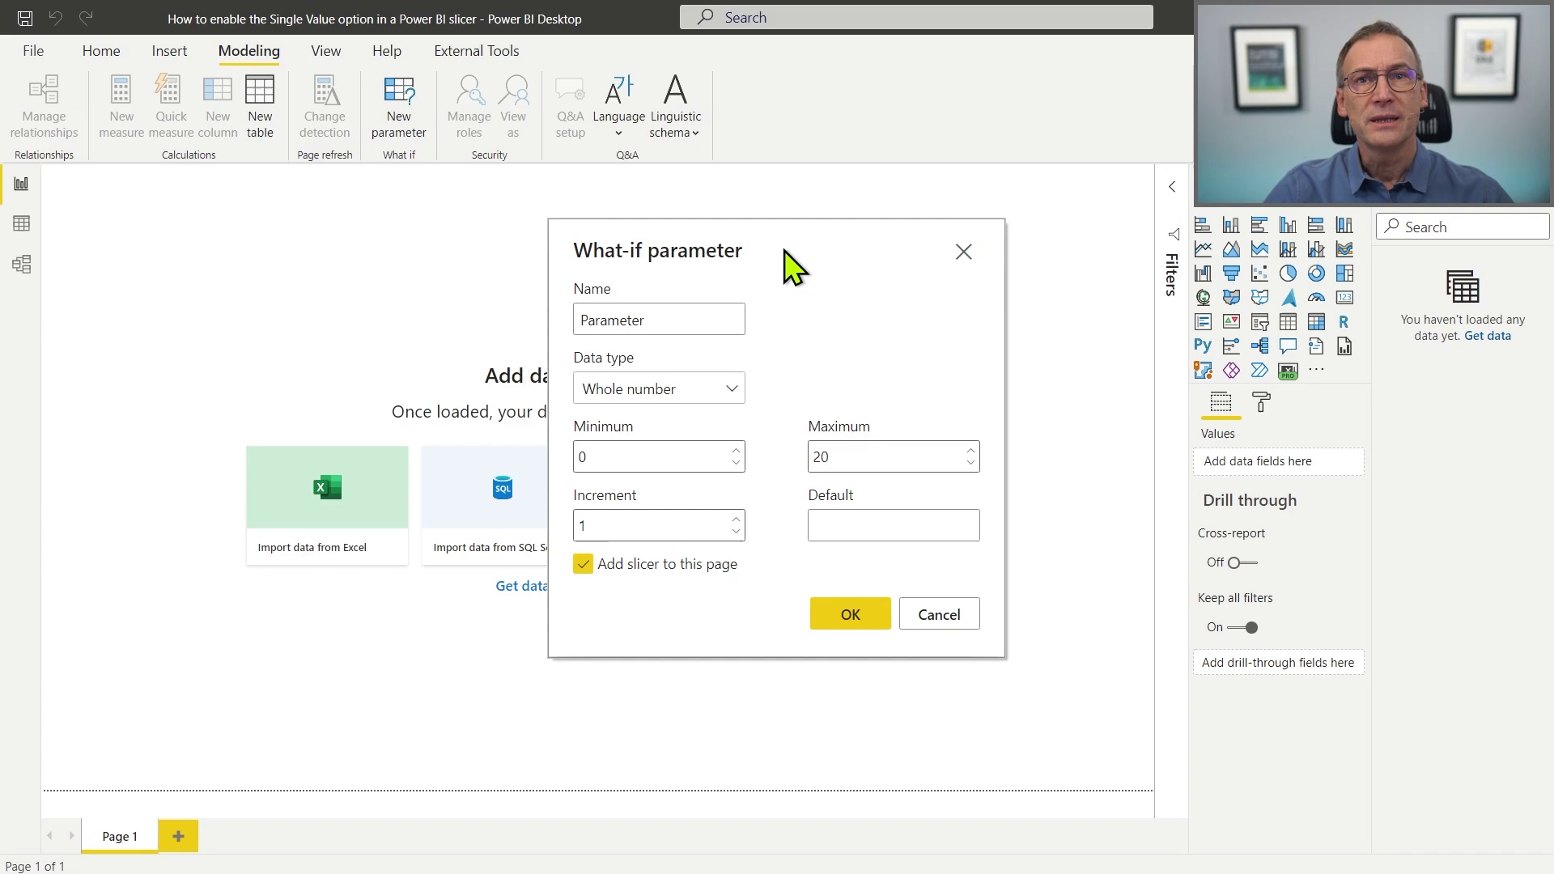
pyautogui.click(663, 315)
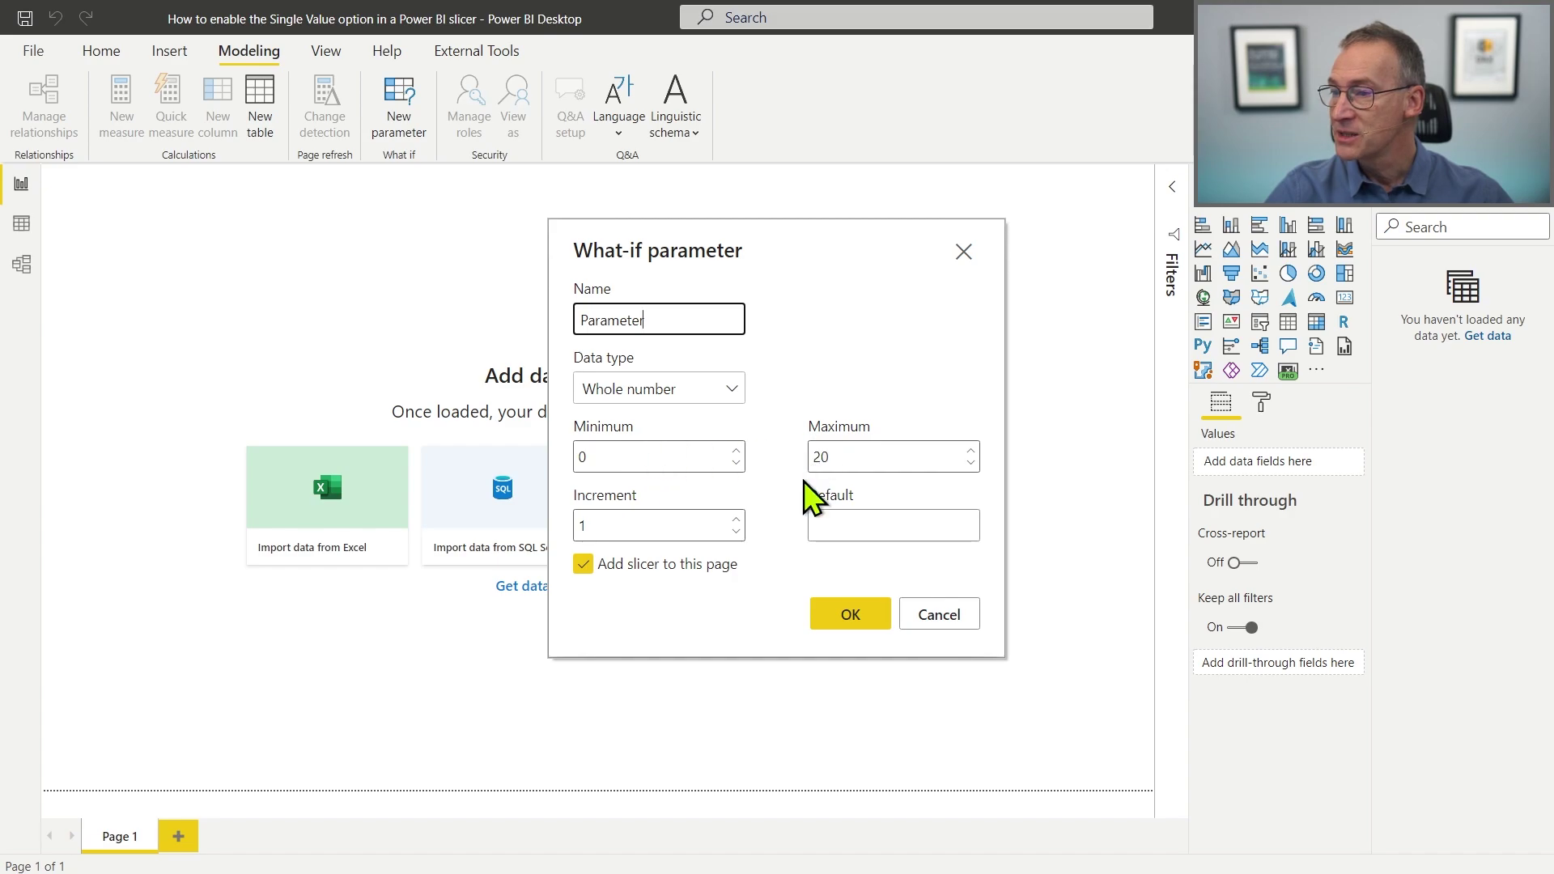
pyautogui.click(841, 522)
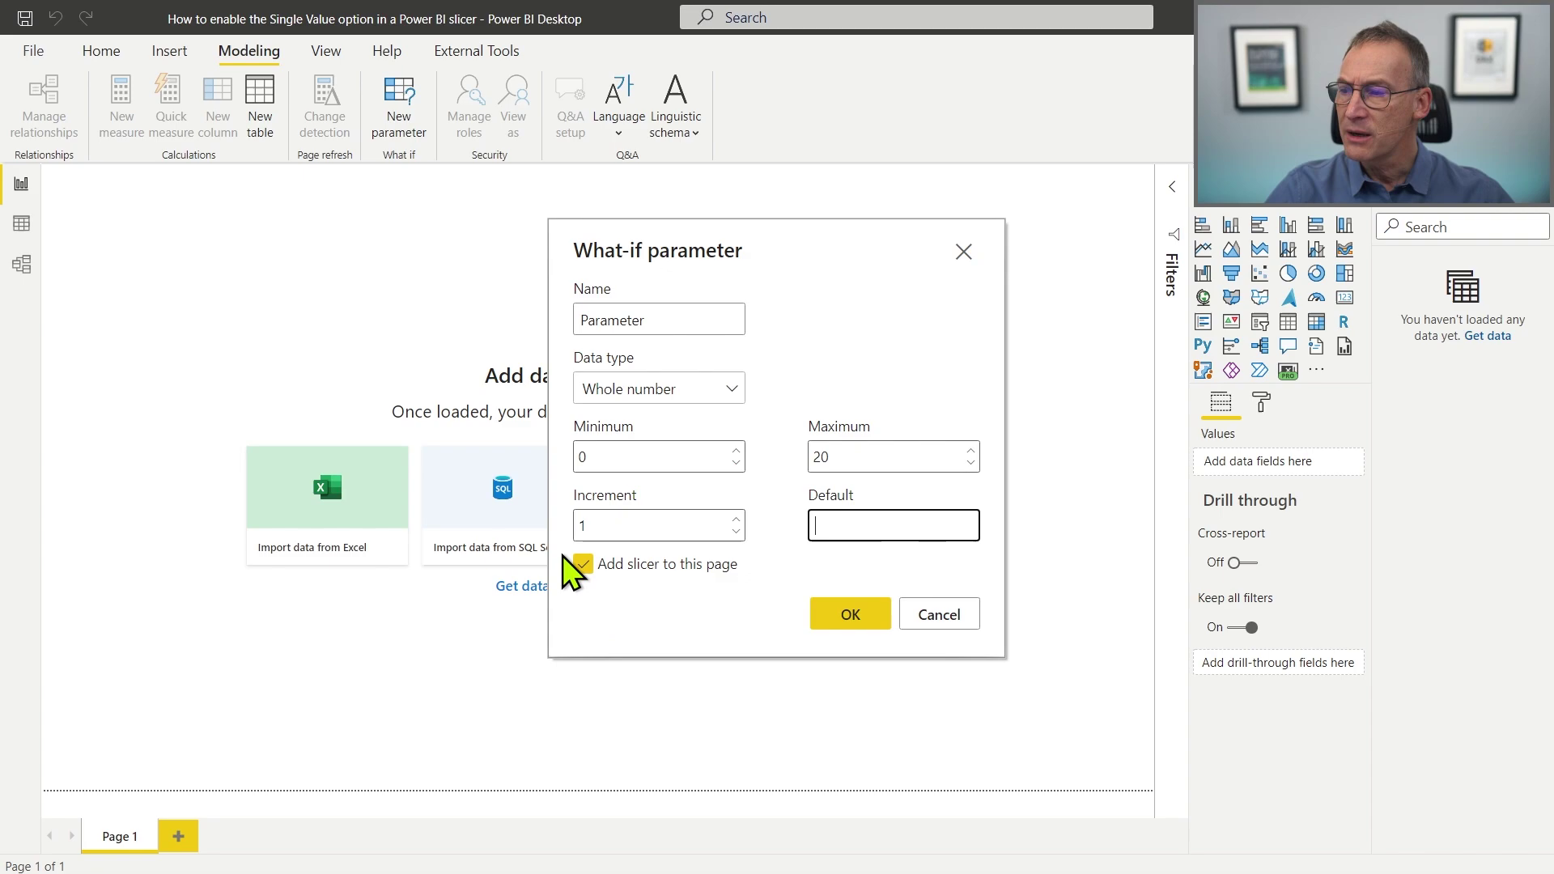
pyautogui.click(849, 617)
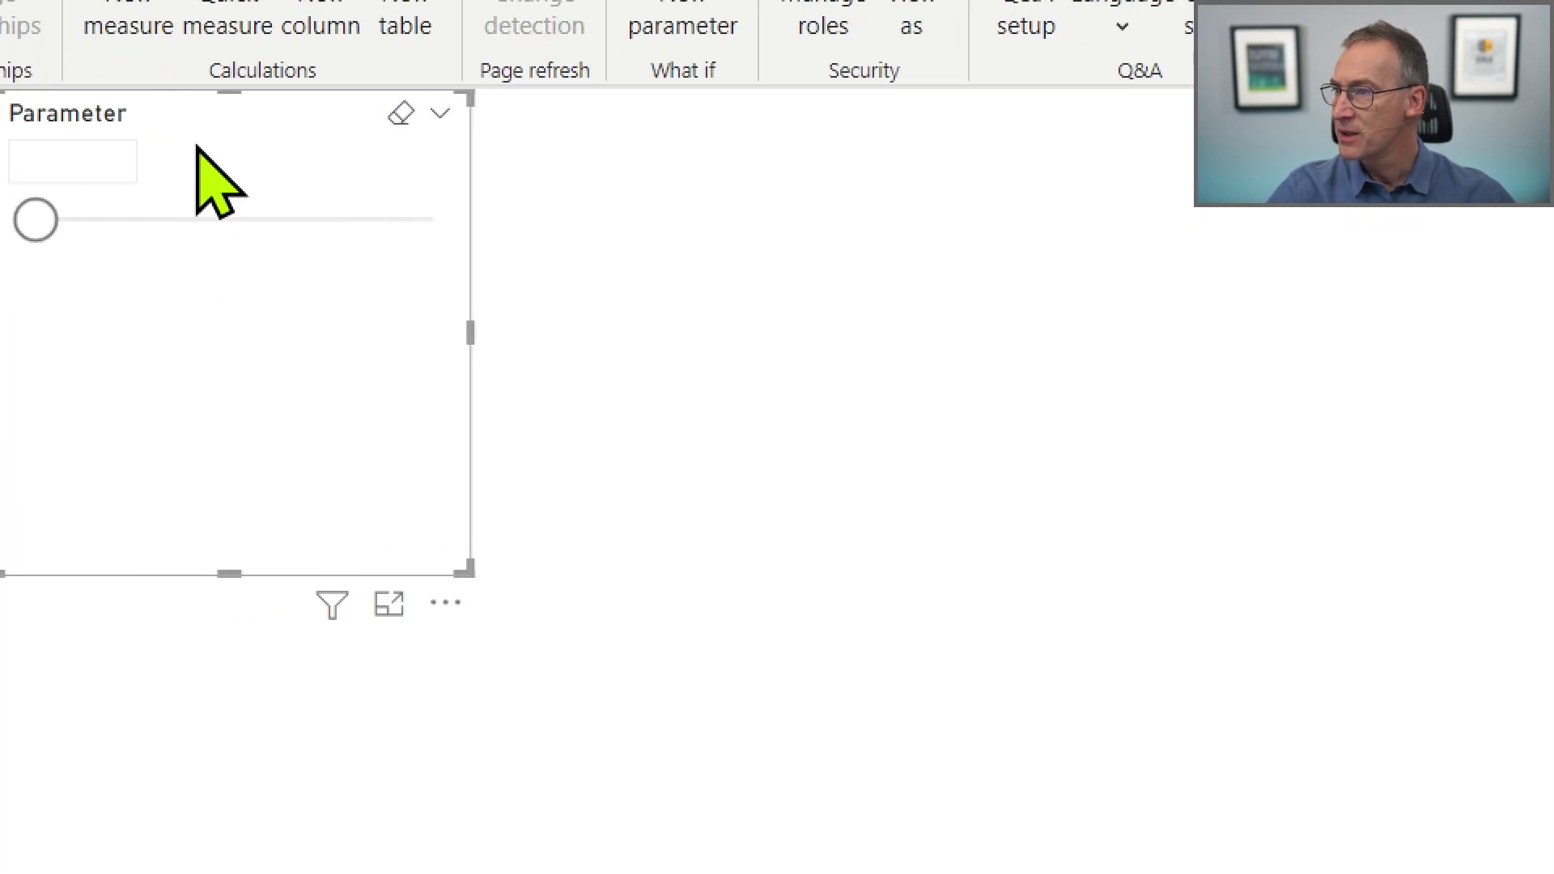
# Keep the Parameter slicer in Single Value style and slide its value to 7.
pyautogui.click(440, 115)
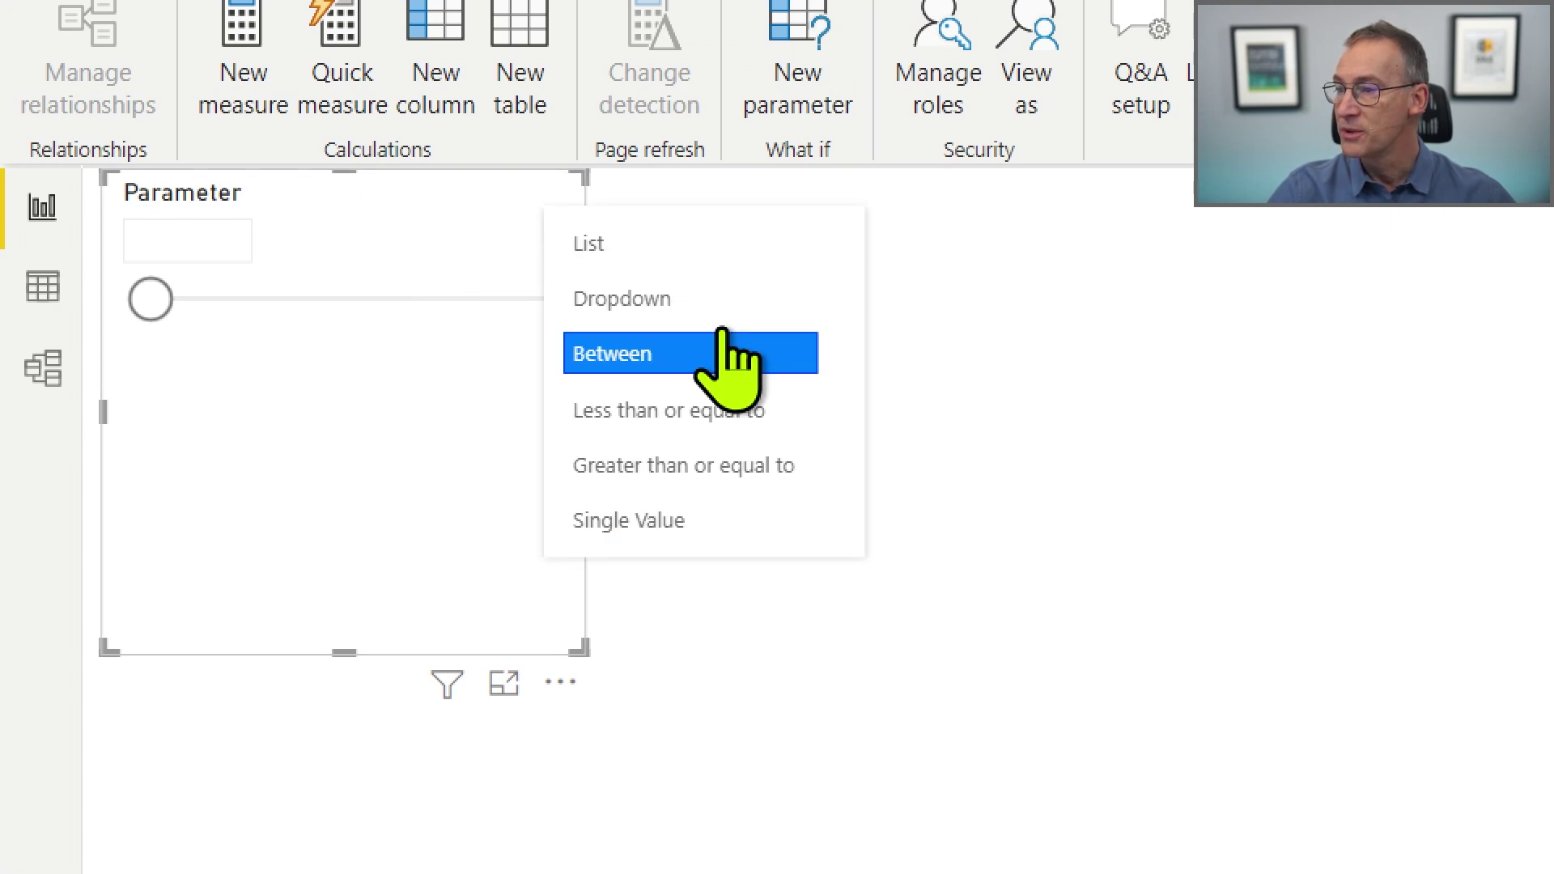
pyautogui.click(735, 523)
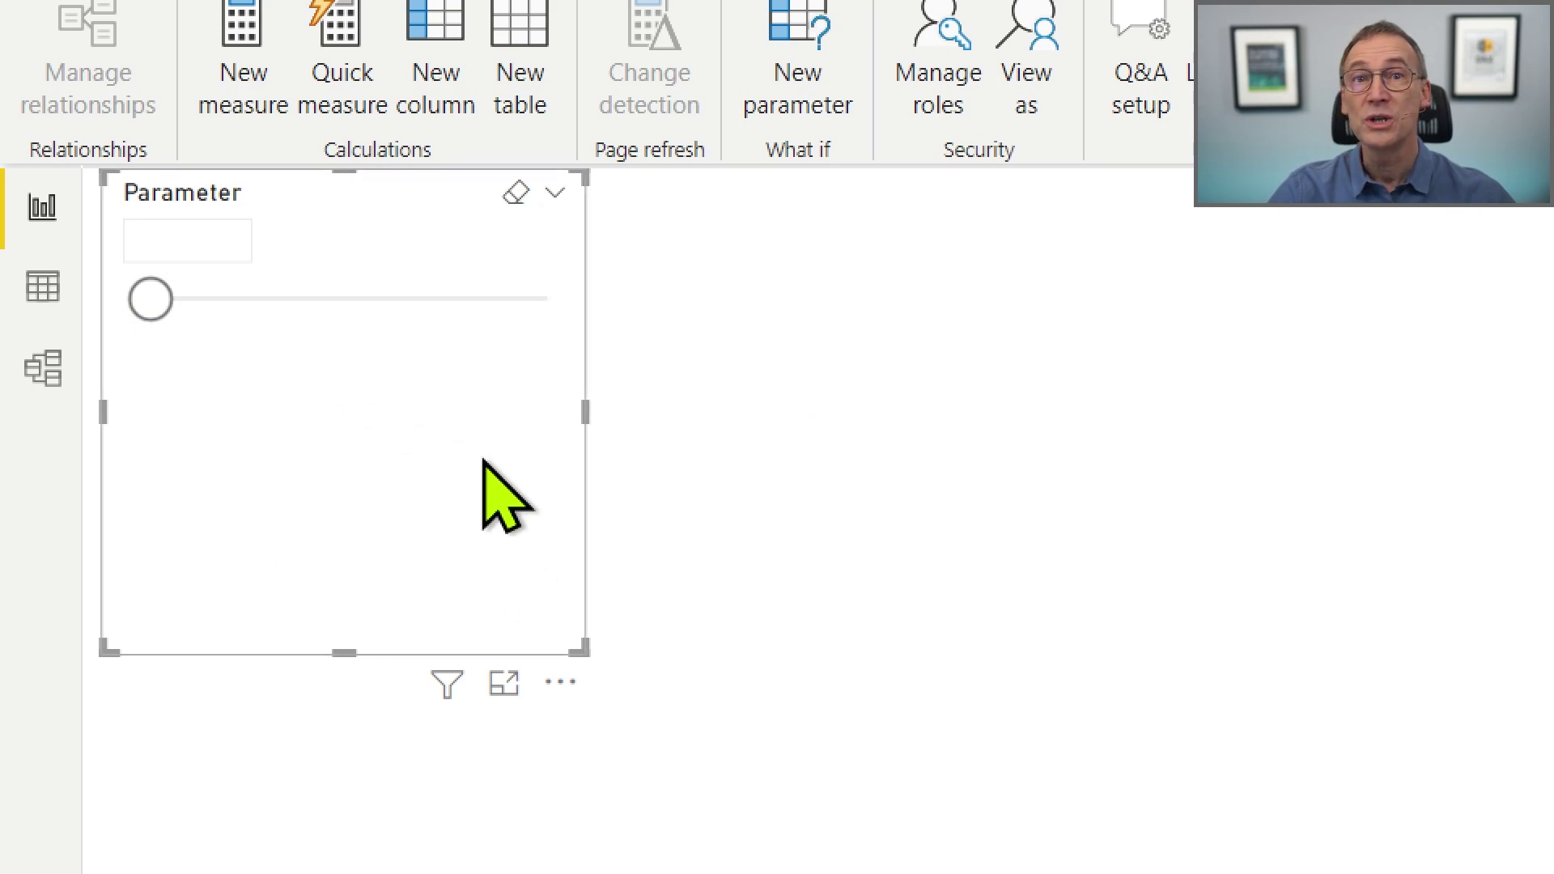
pyautogui.click(201, 247)
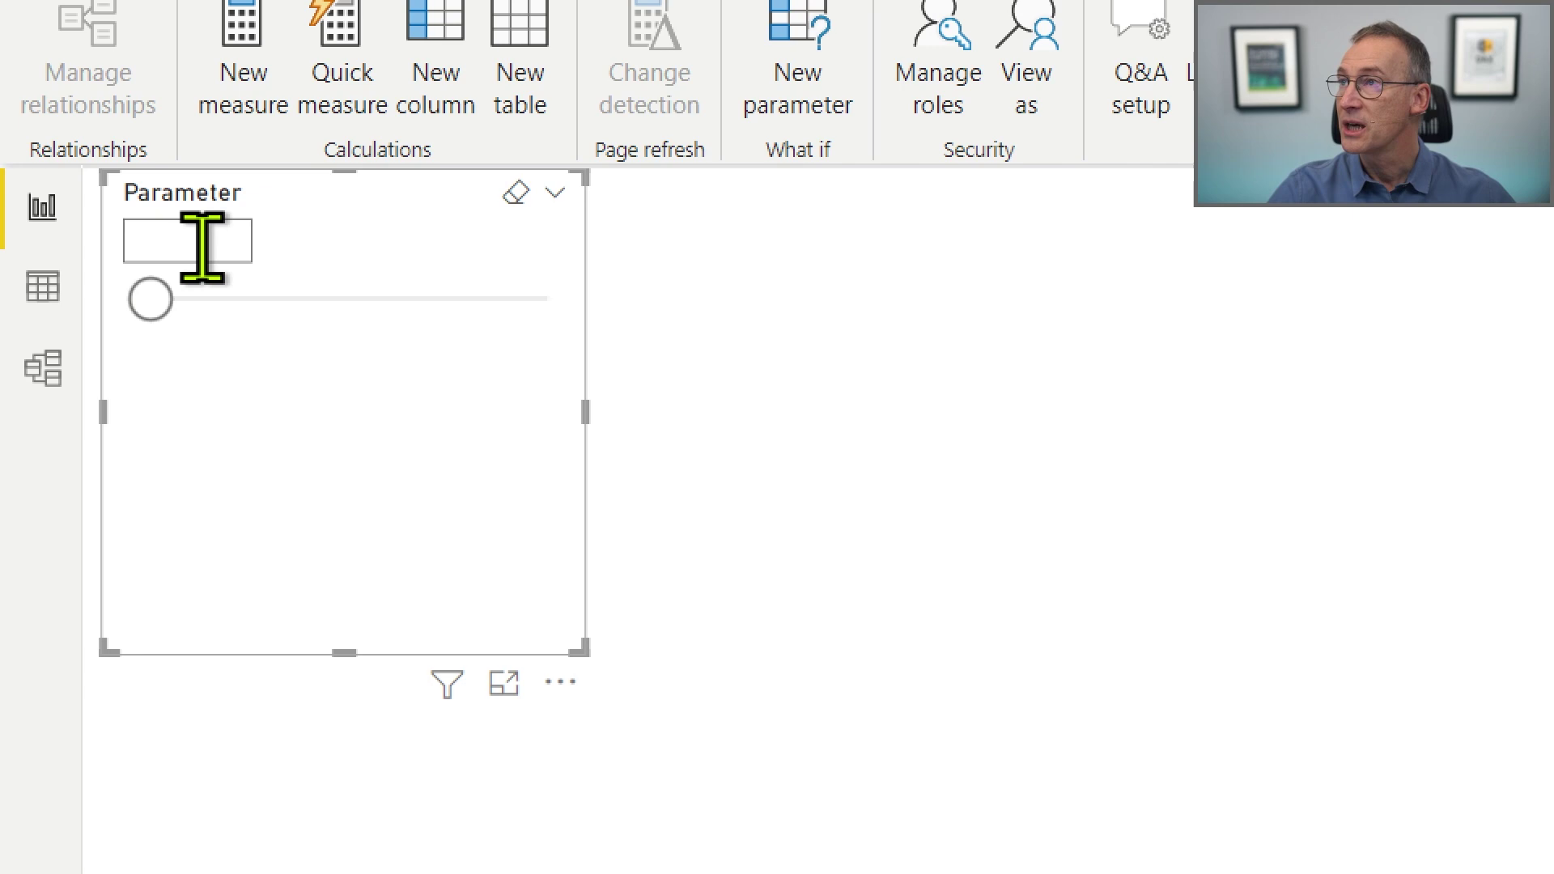
pyautogui.moveTo(162, 305); pyautogui.dragTo(292, 332)
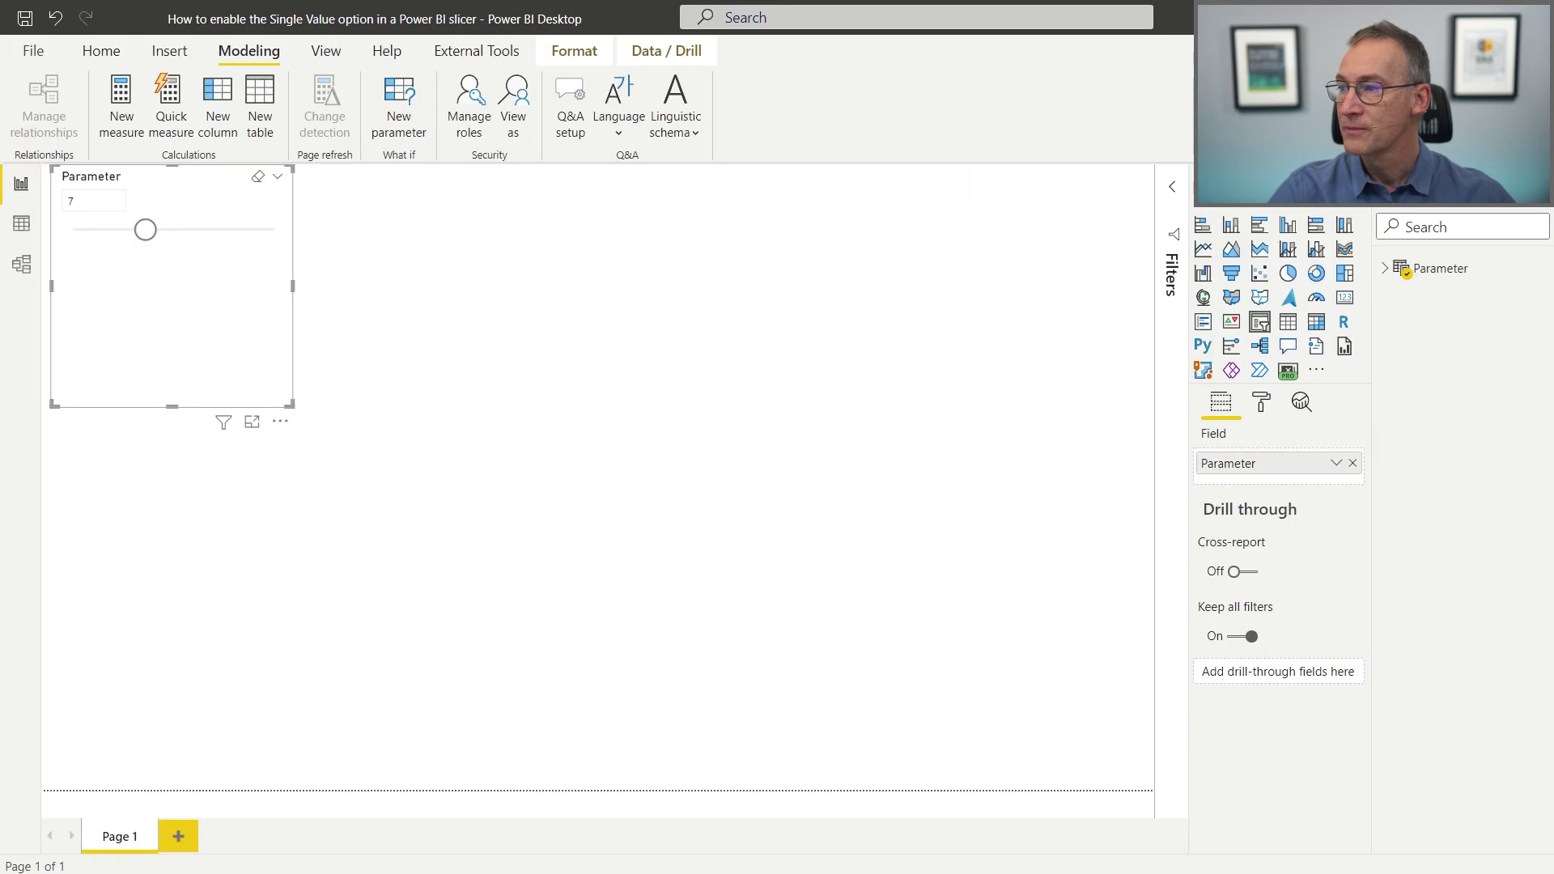
pyautogui.click(867, 535)
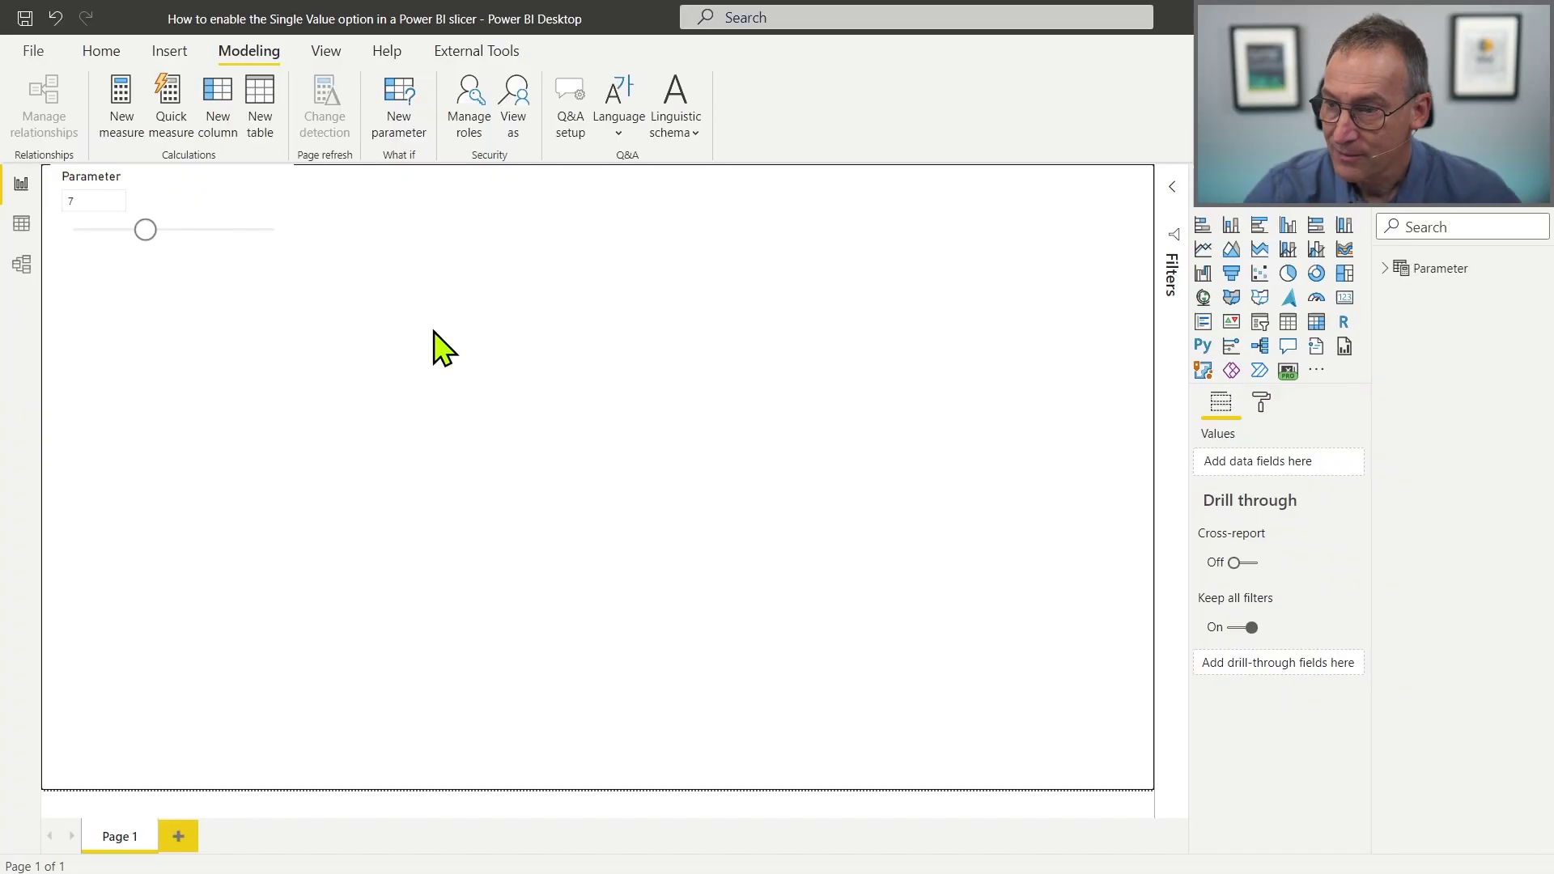
# Select the Parameter table in the Fields pane to show its GENERATESERIES(0, 20, 1) formula.
pyautogui.click(275, 304)
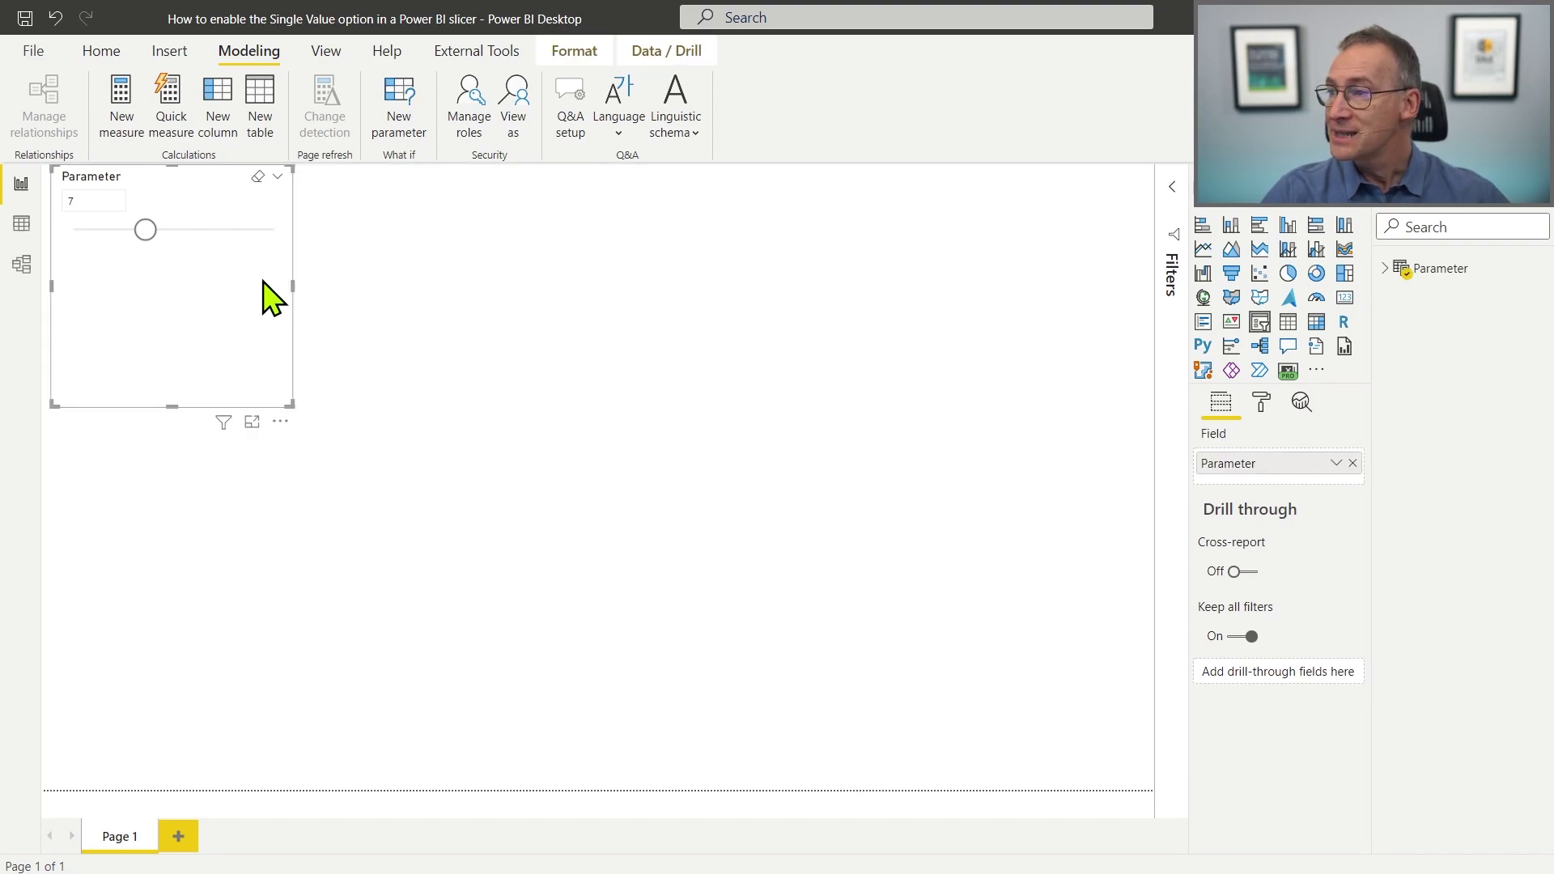
pyautogui.click(1437, 270)
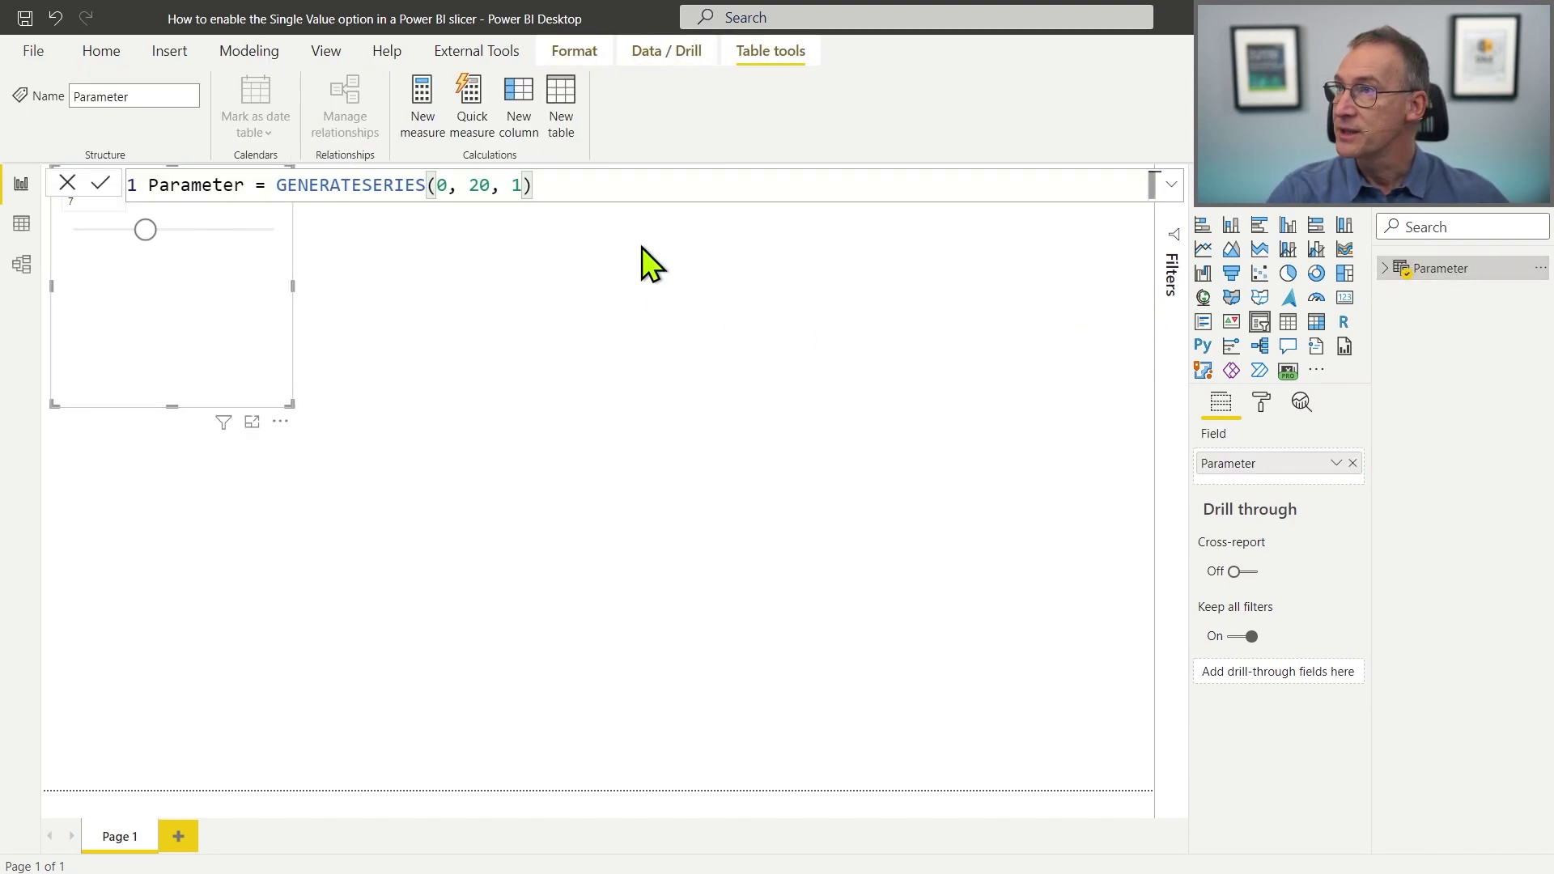
pyautogui.scroll(2, 573, 176)
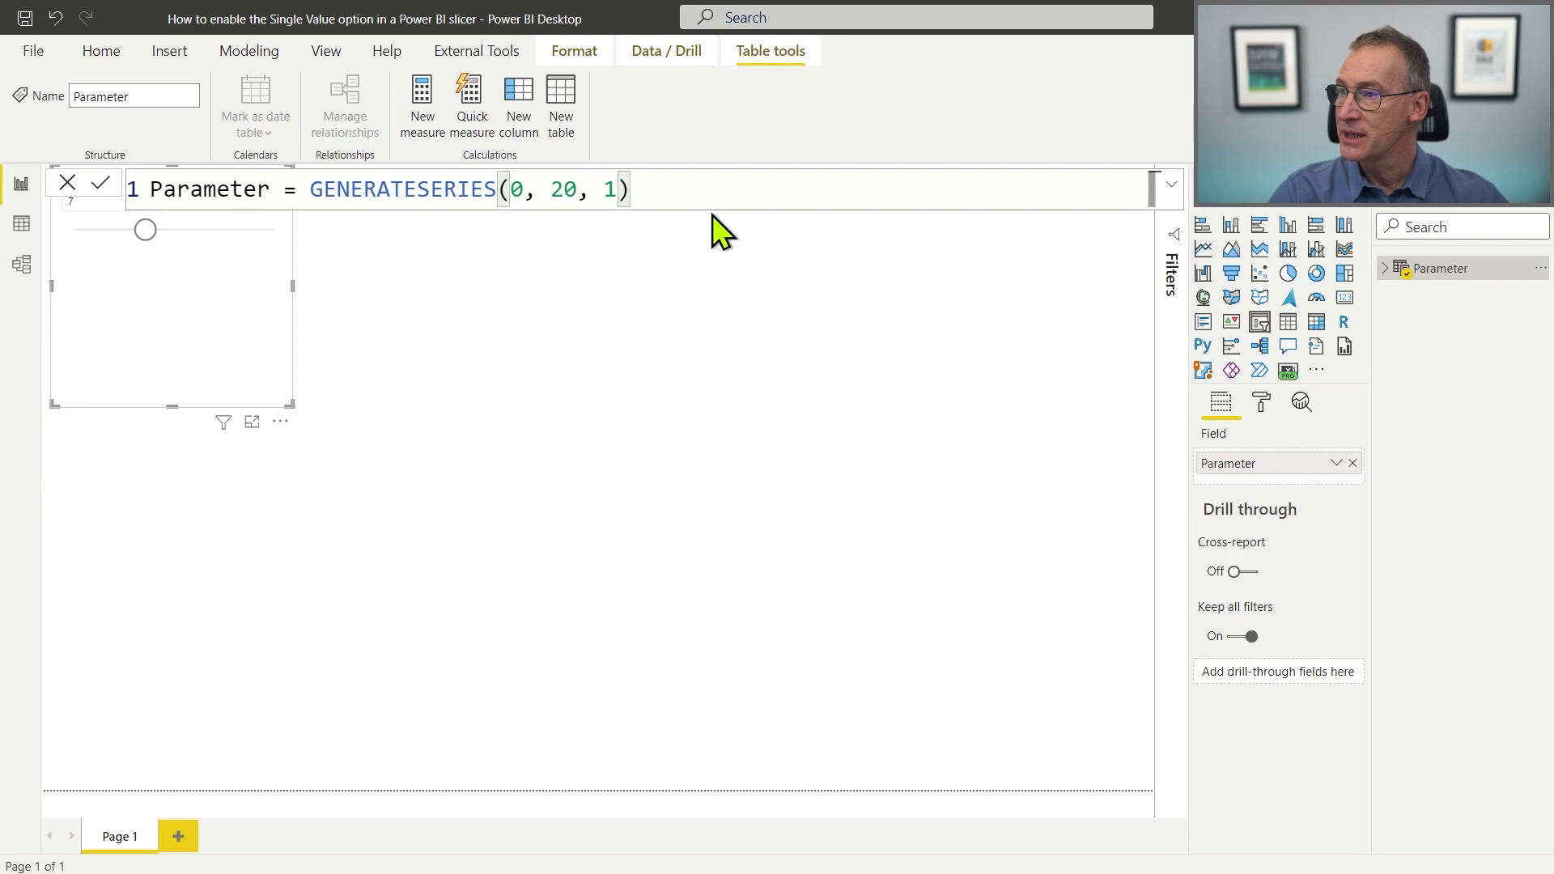
pyautogui.scroll(1, 727, 198)
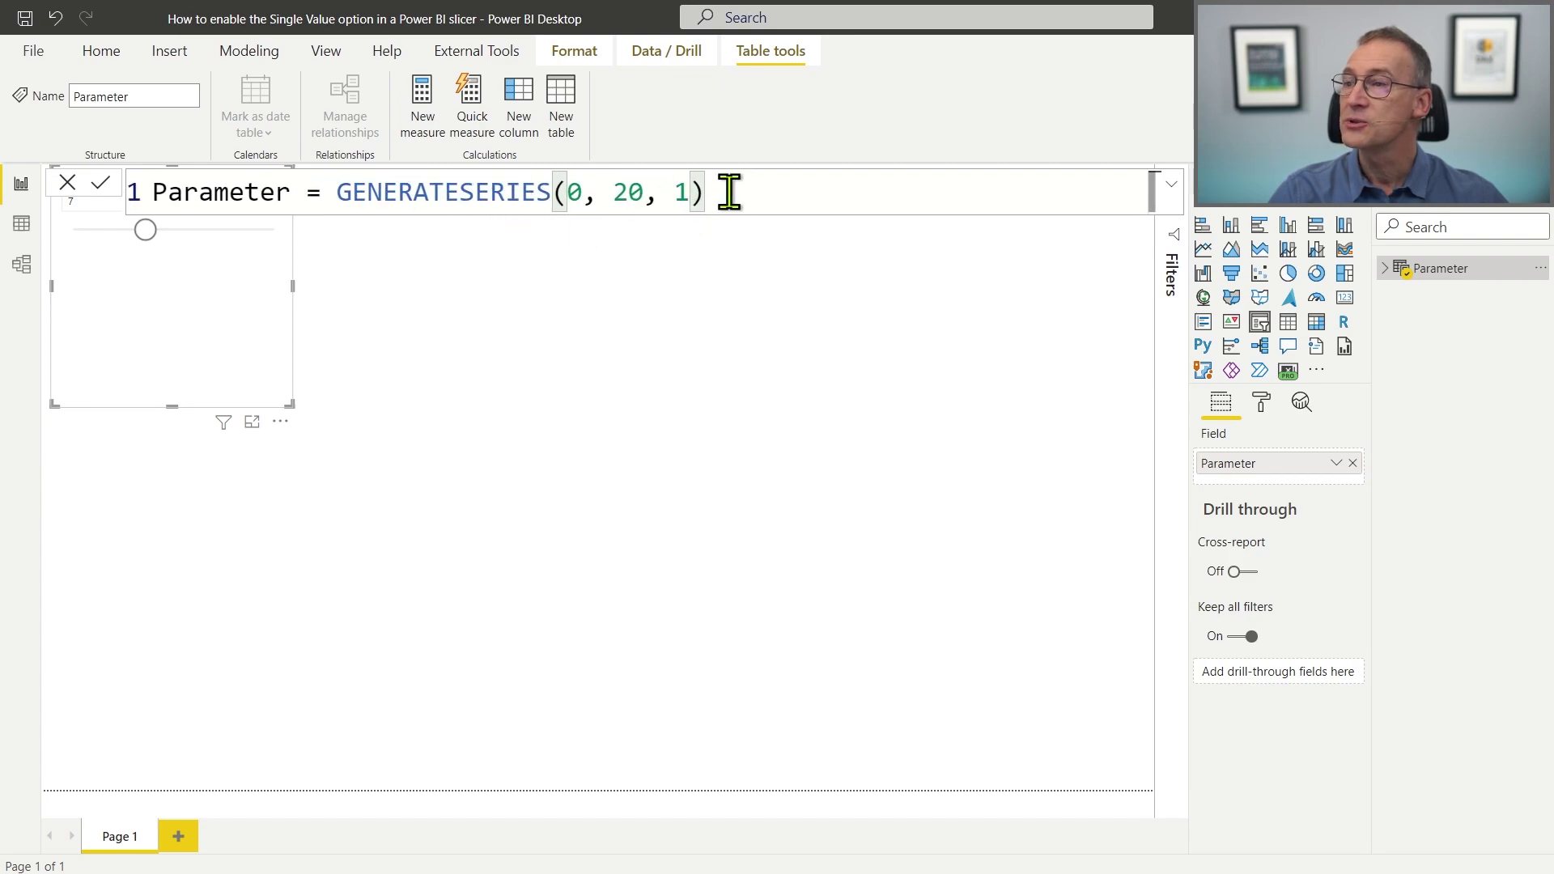
pyautogui.click(745, 348)
pyautogui.click(1396, 269)
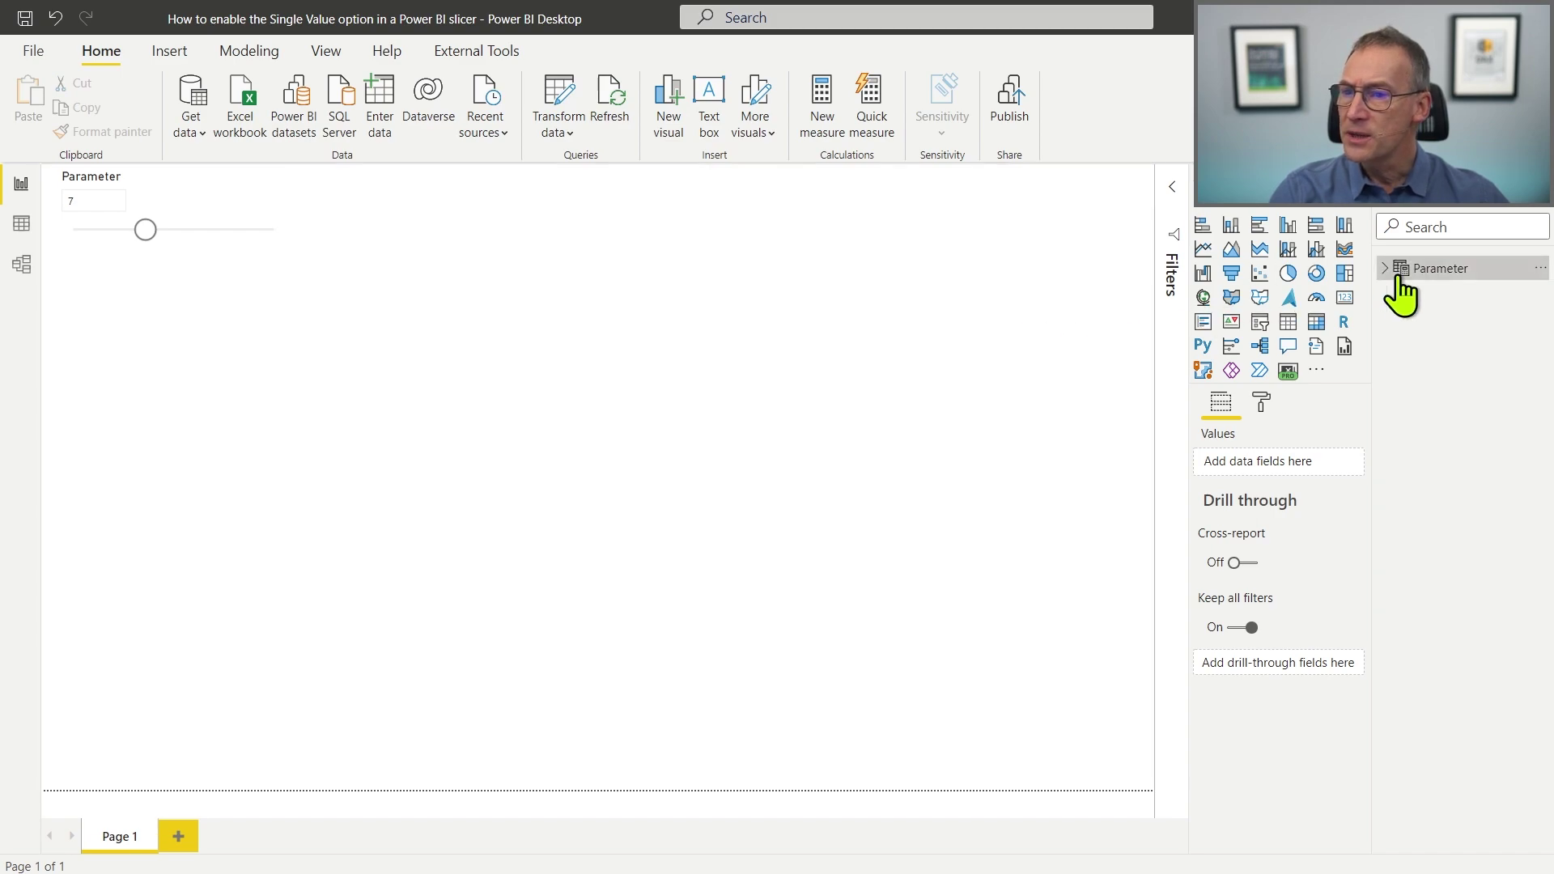
# Start a new calculated table named My Parameter, with the value list on its own line.
pyautogui.click(214, 50)
pyautogui.click(265, 101)
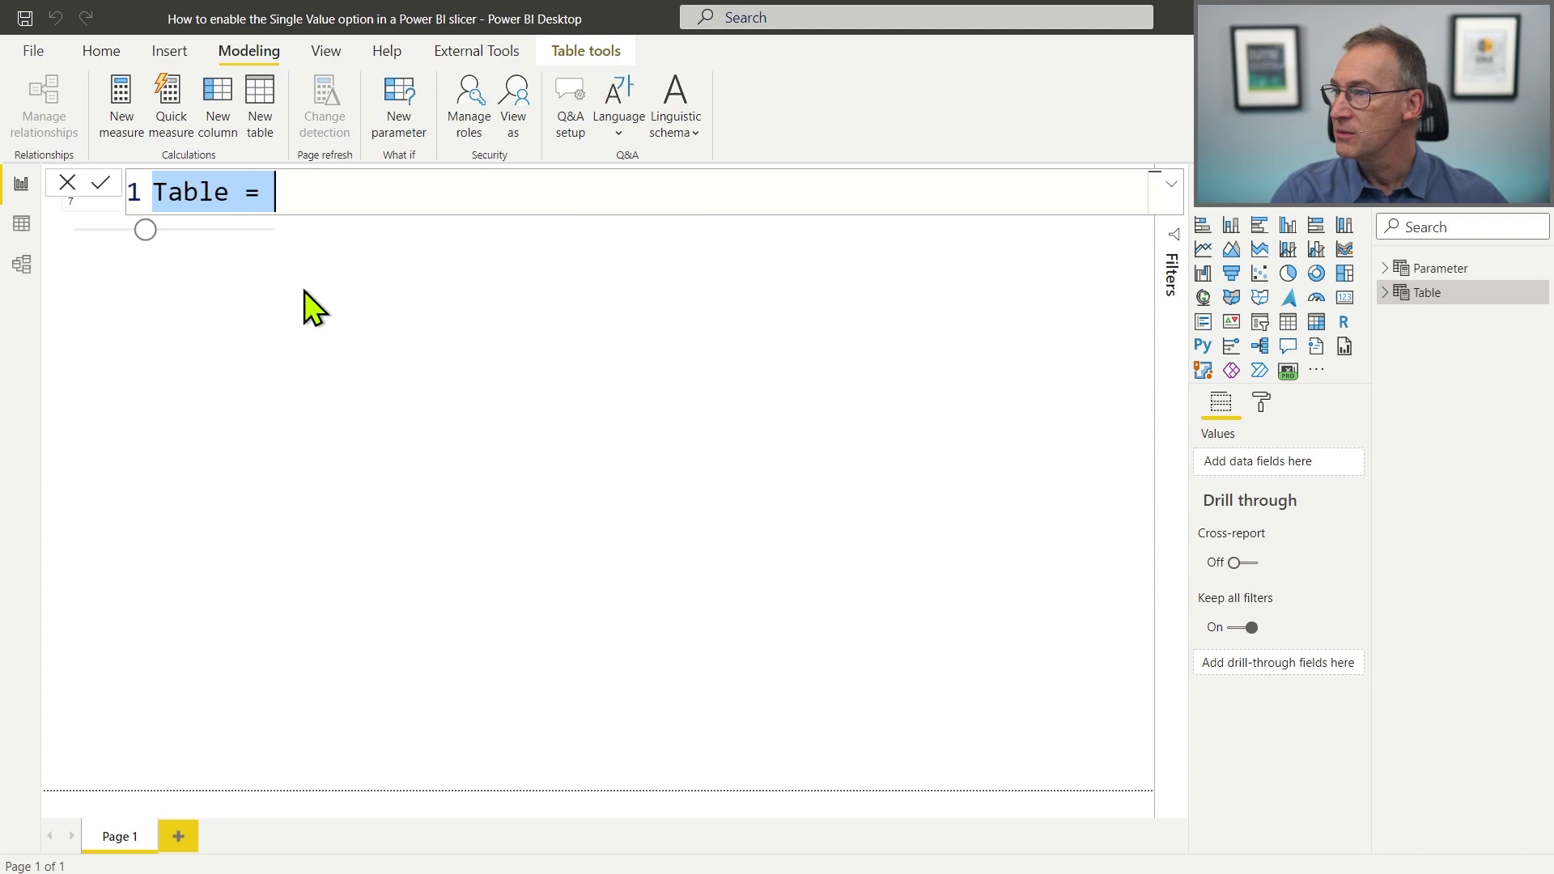
pyautogui.click(366, 194)
pyautogui.hotkey('shift', 'Home')
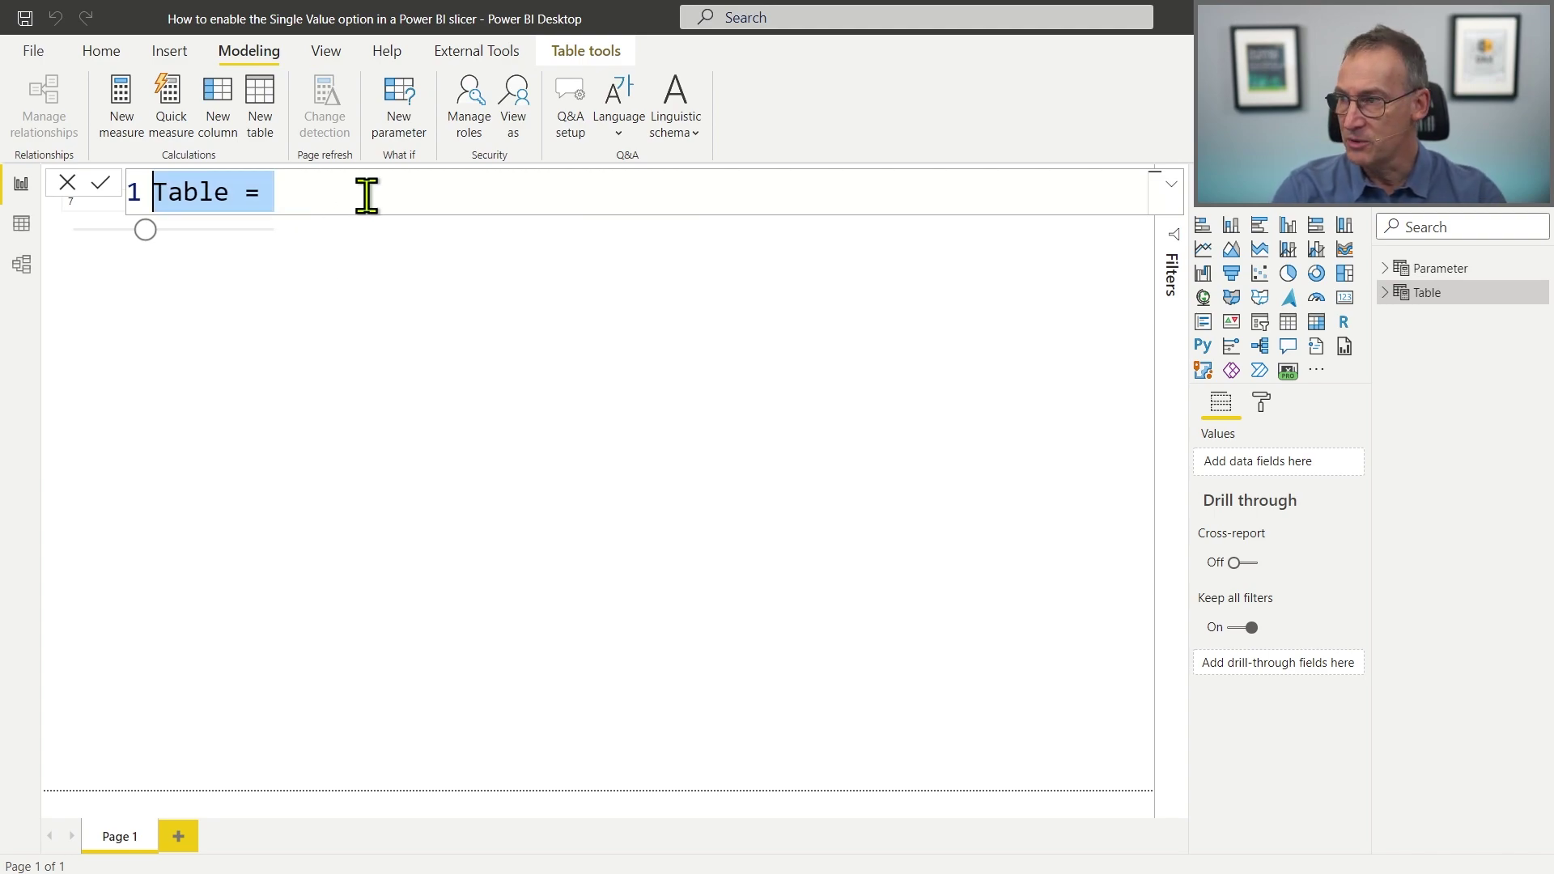
pyautogui.write('My')
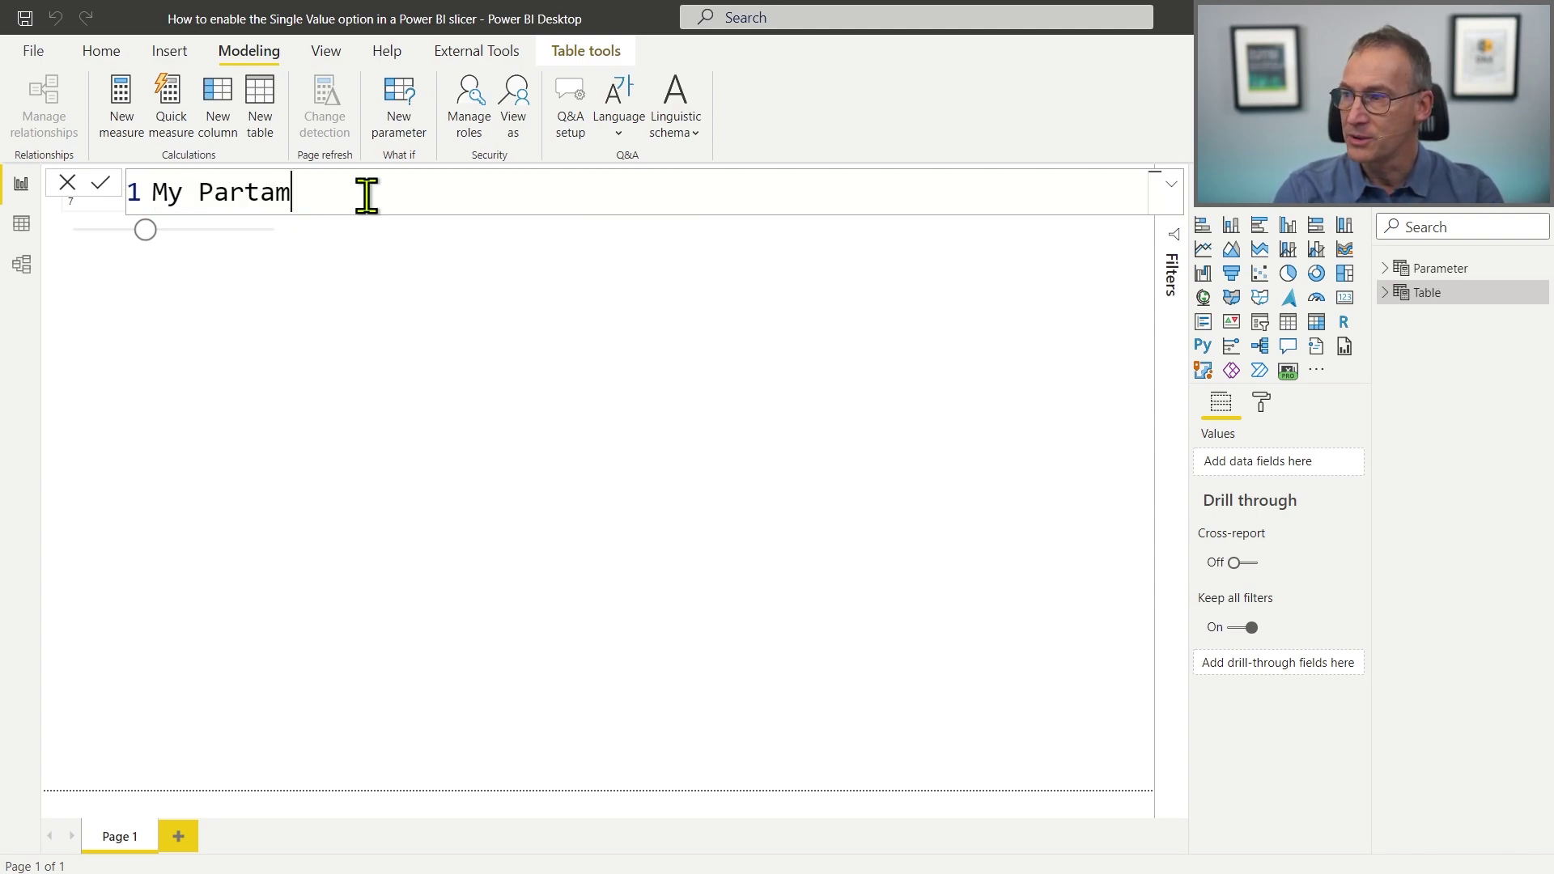
pyautogui.write(' Paramet')
pyautogui.press('BackSpace')
pyautogui.write('ameter')
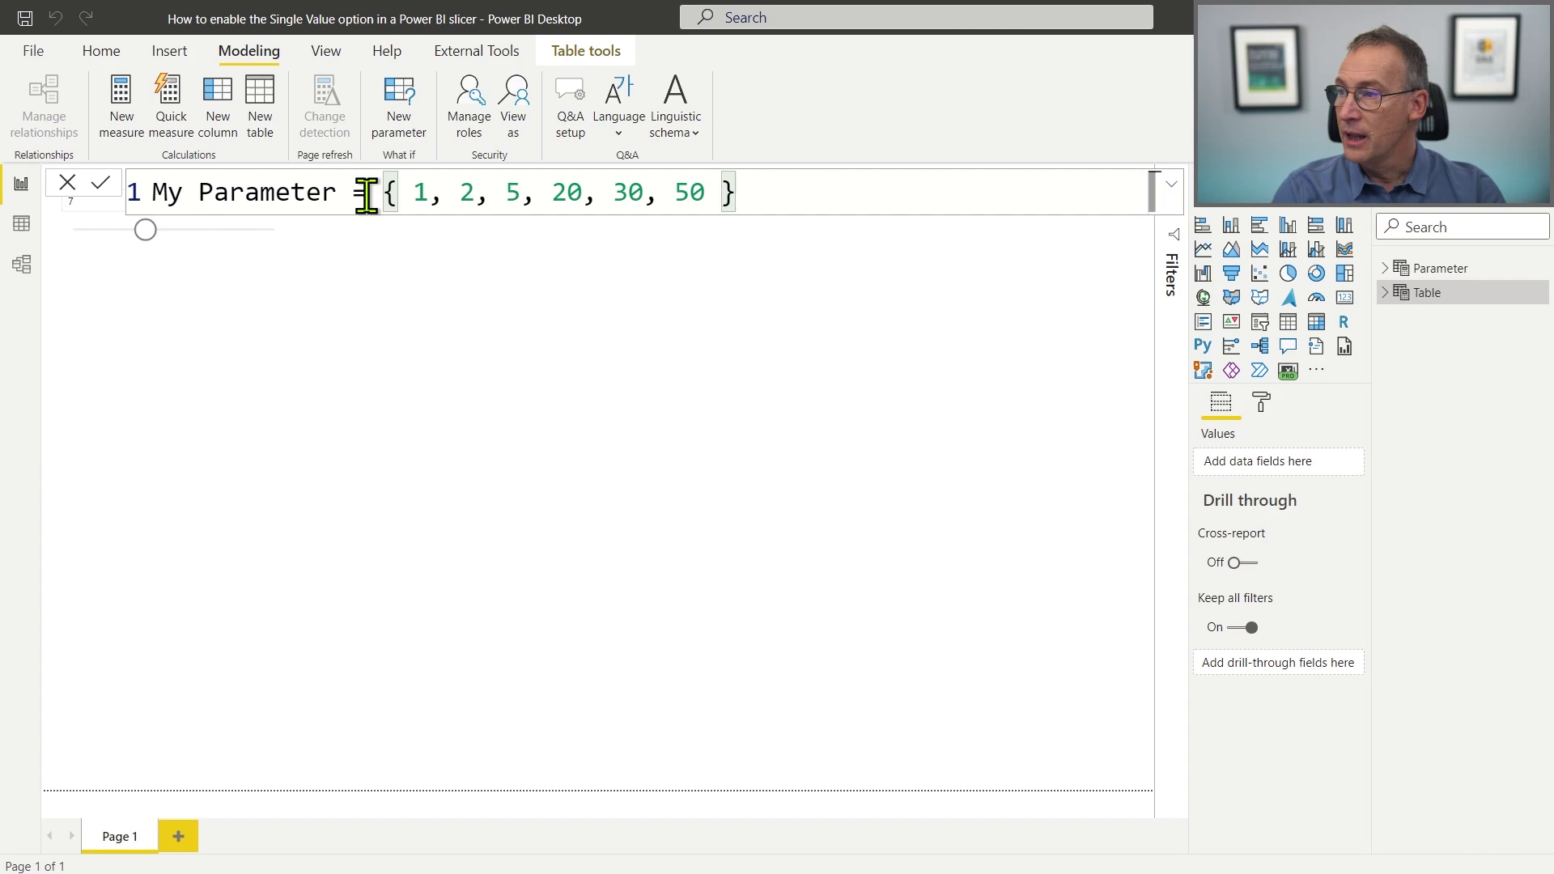
pyautogui.hotkey('shift', 'Return')
pyautogui.hotkey('shift', 'Return')
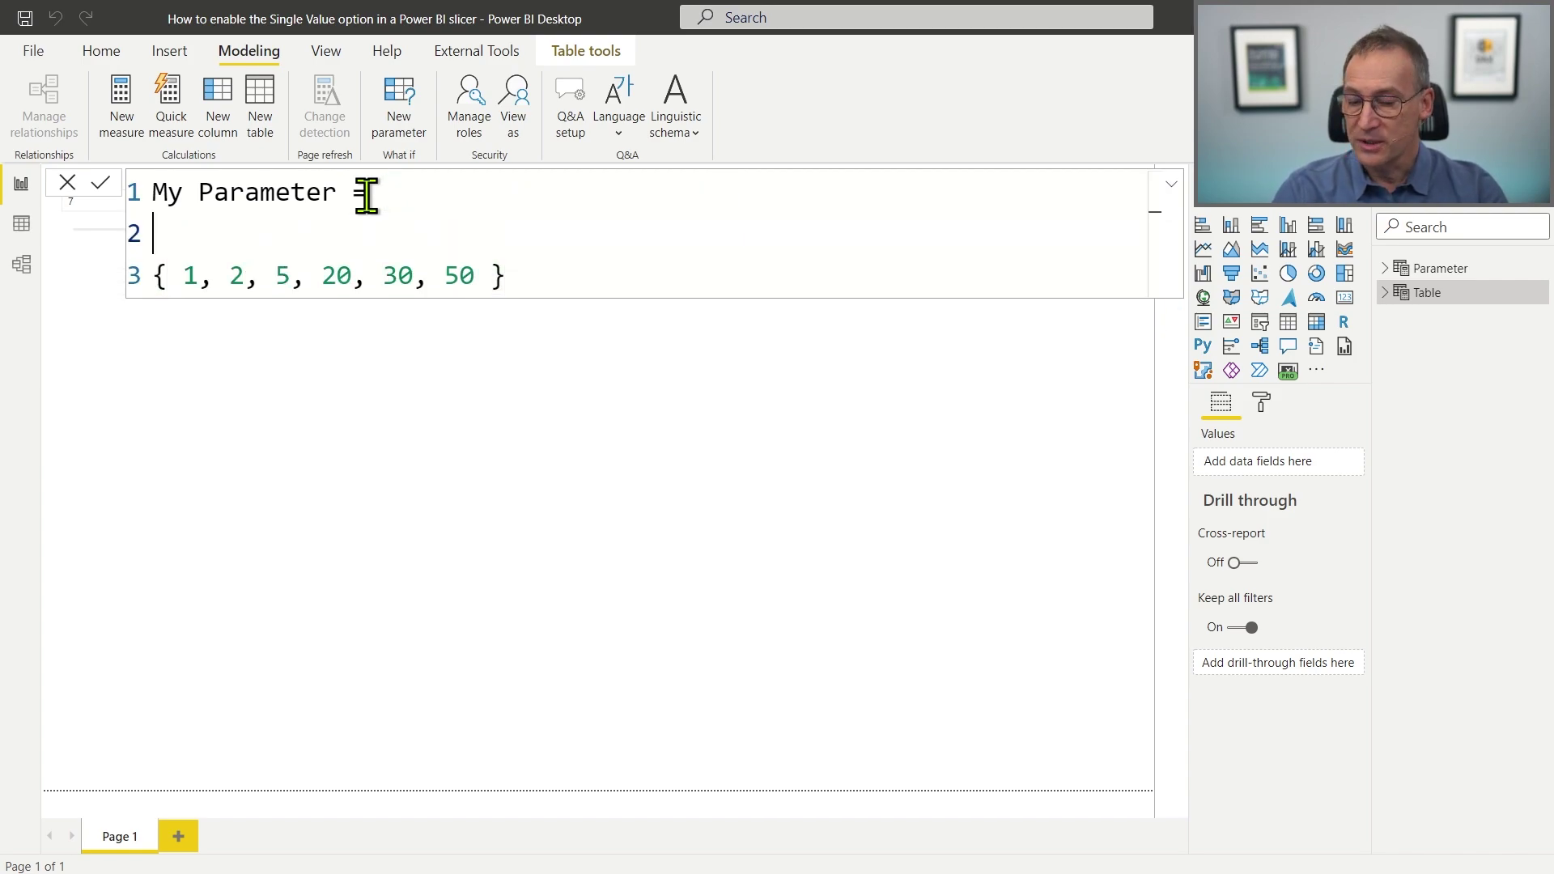
# Wrap {1, 2, 5, 20, 30, 50} in SELECTCOLUMNS as column "My Parameter" from [Value] and commit.
pyautogui.write('SELEC')
pyautogui.press('Tab')
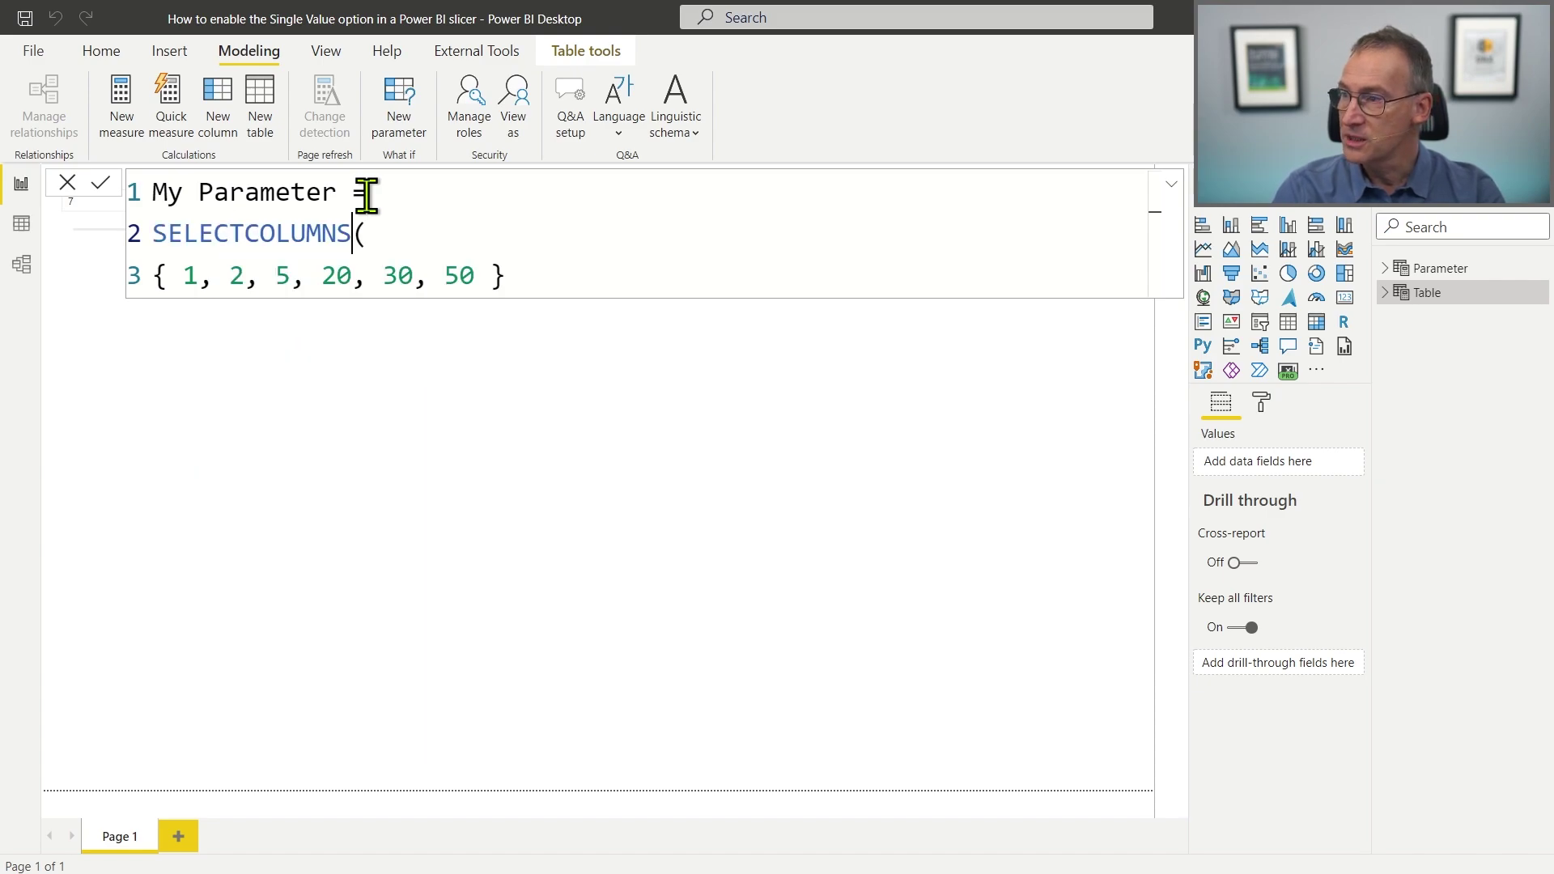
pyautogui.press('Home')
pyautogui.press('Tab')
pyautogui.write(',')
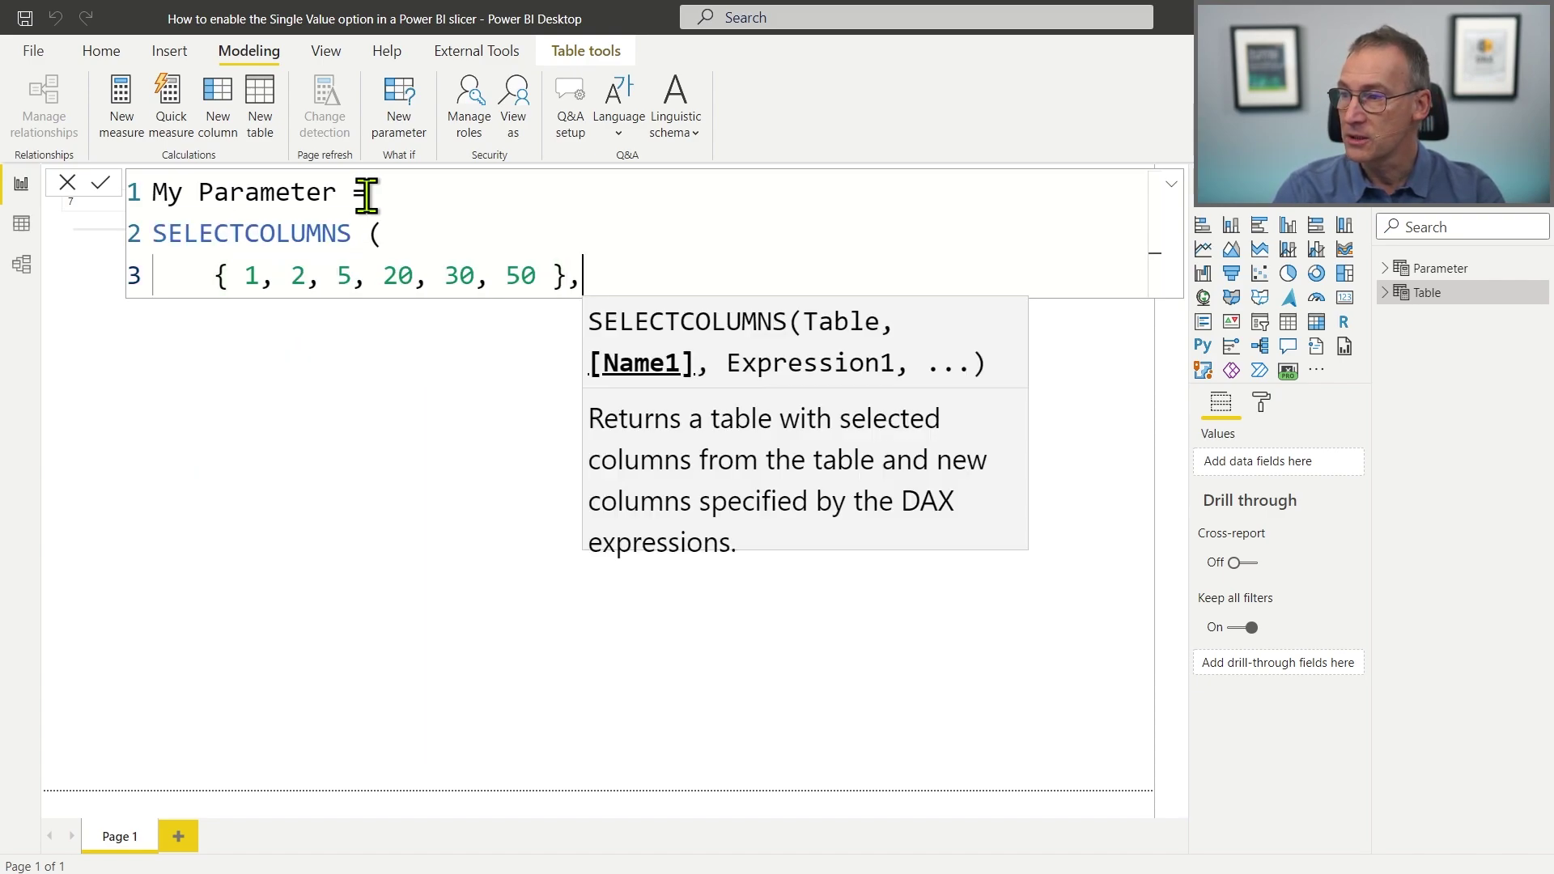
pyautogui.hotkey('shift', 'Return')
pyautogui.write('"My ')
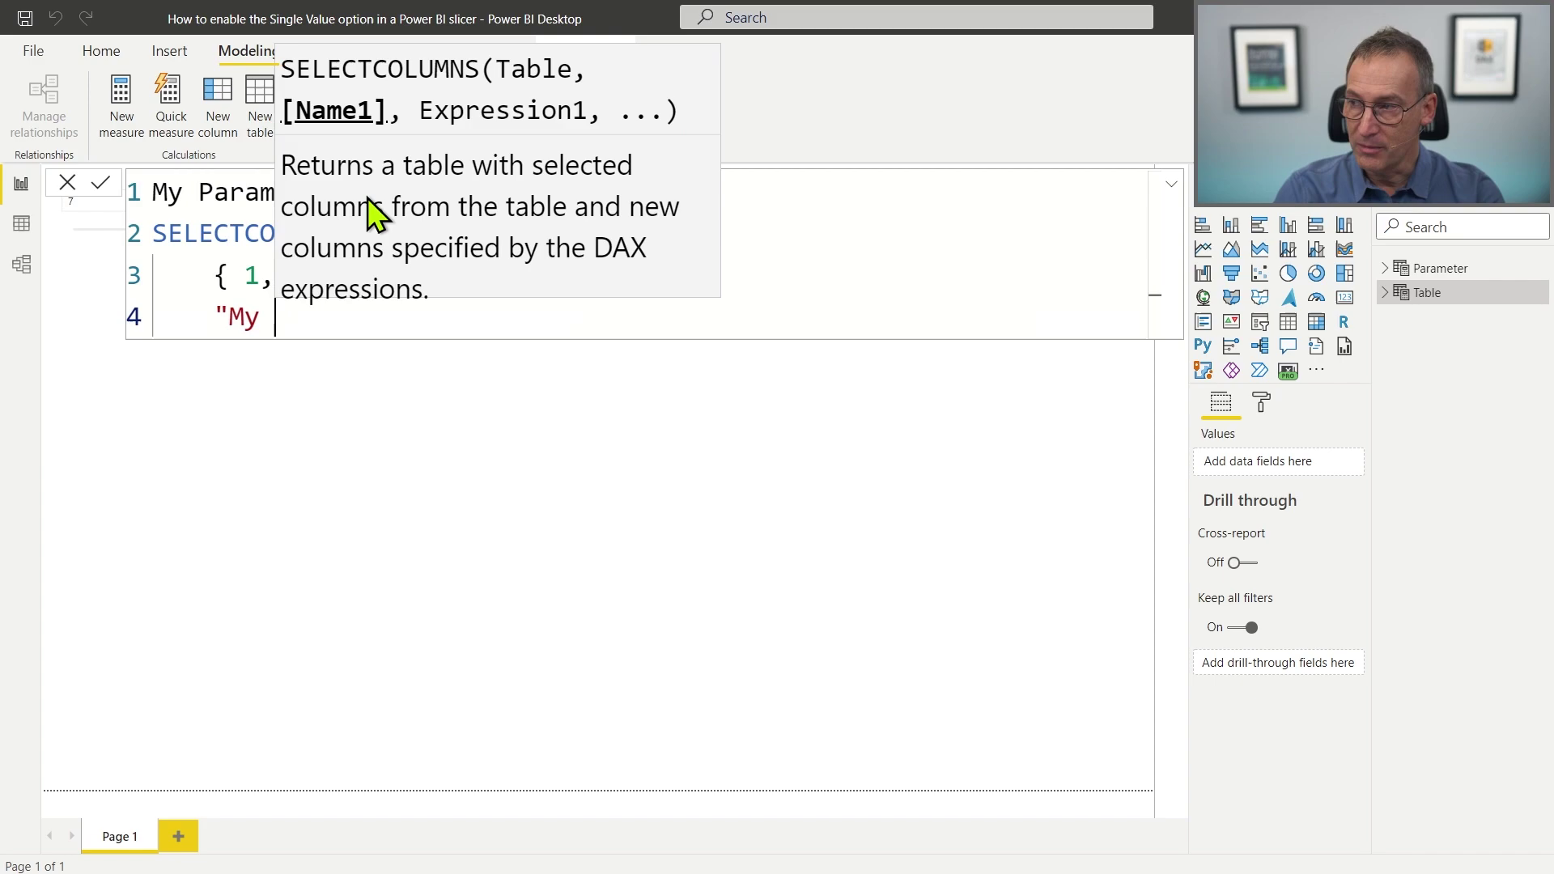
pyautogui.write('Parameter", [')
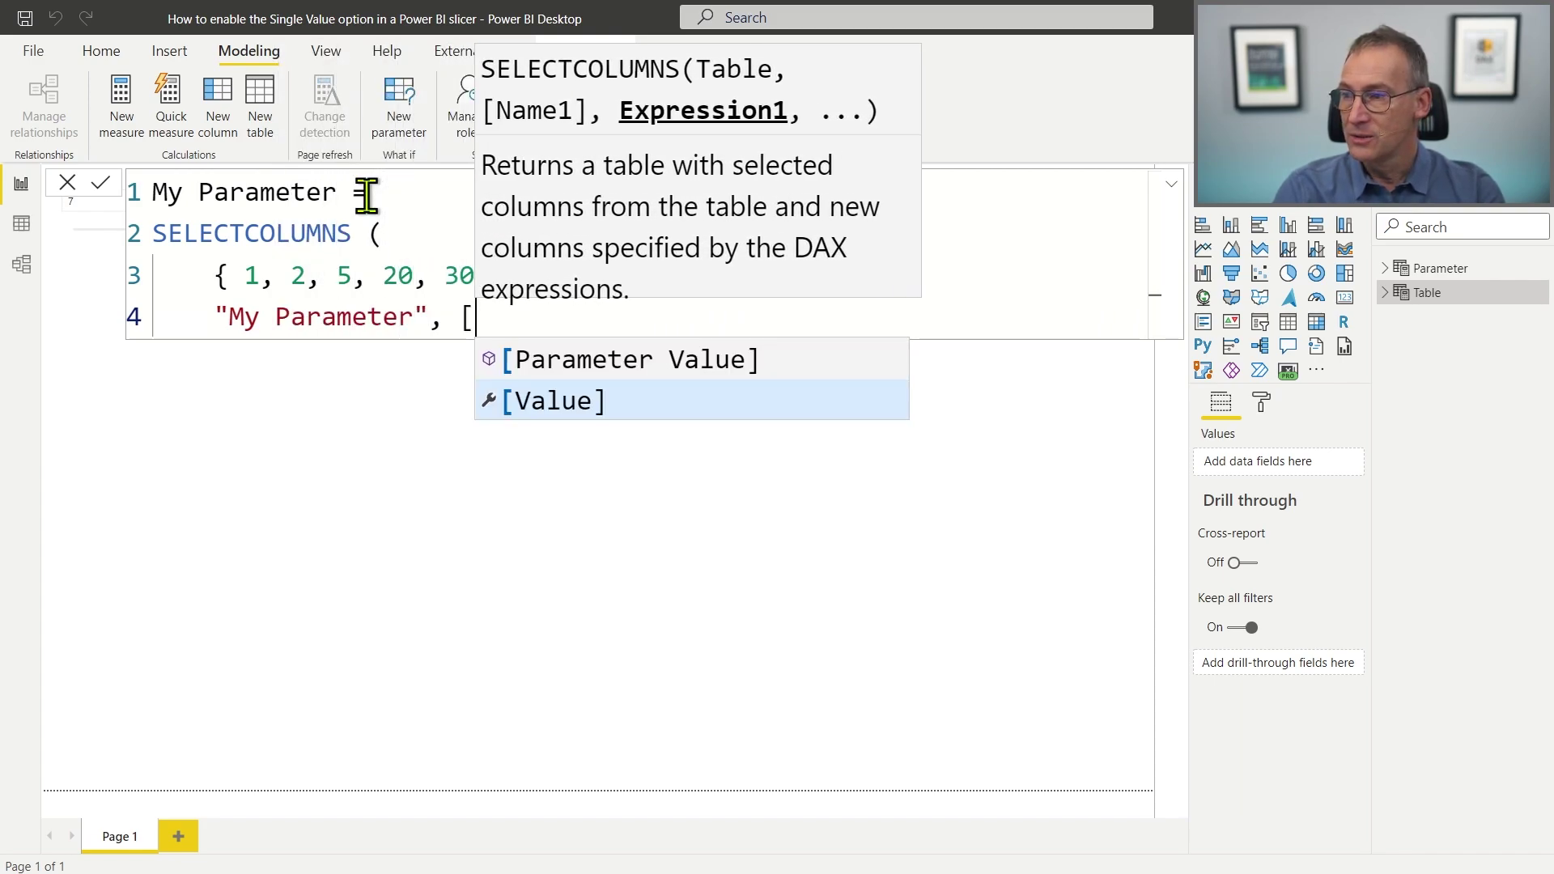
pyautogui.press('Tab')
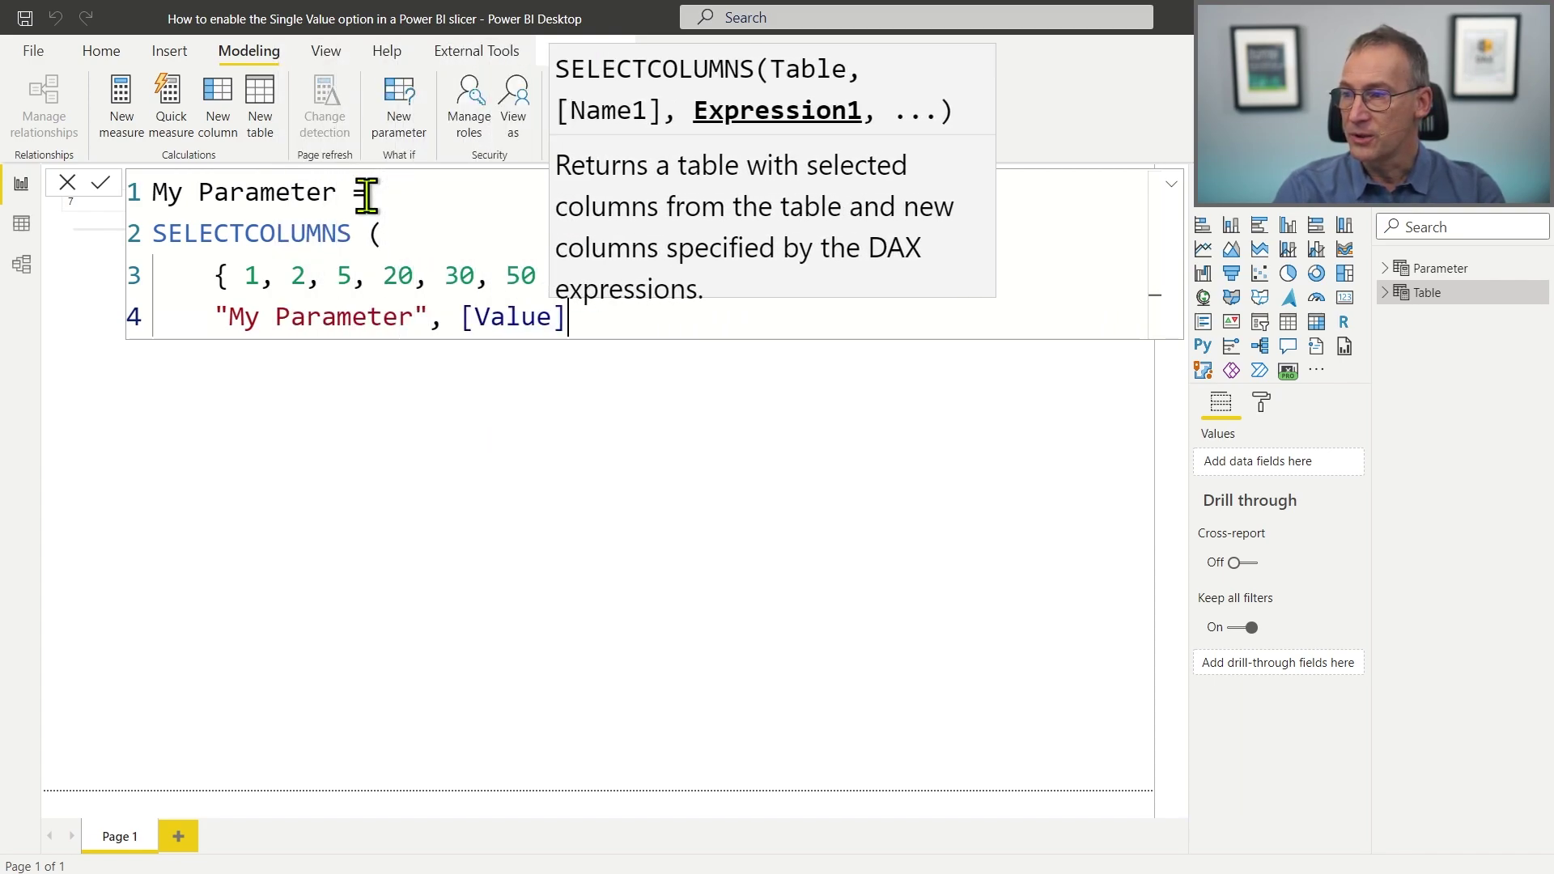
pyautogui.hotkey('shift', 'Return')
pyautogui.write(')')
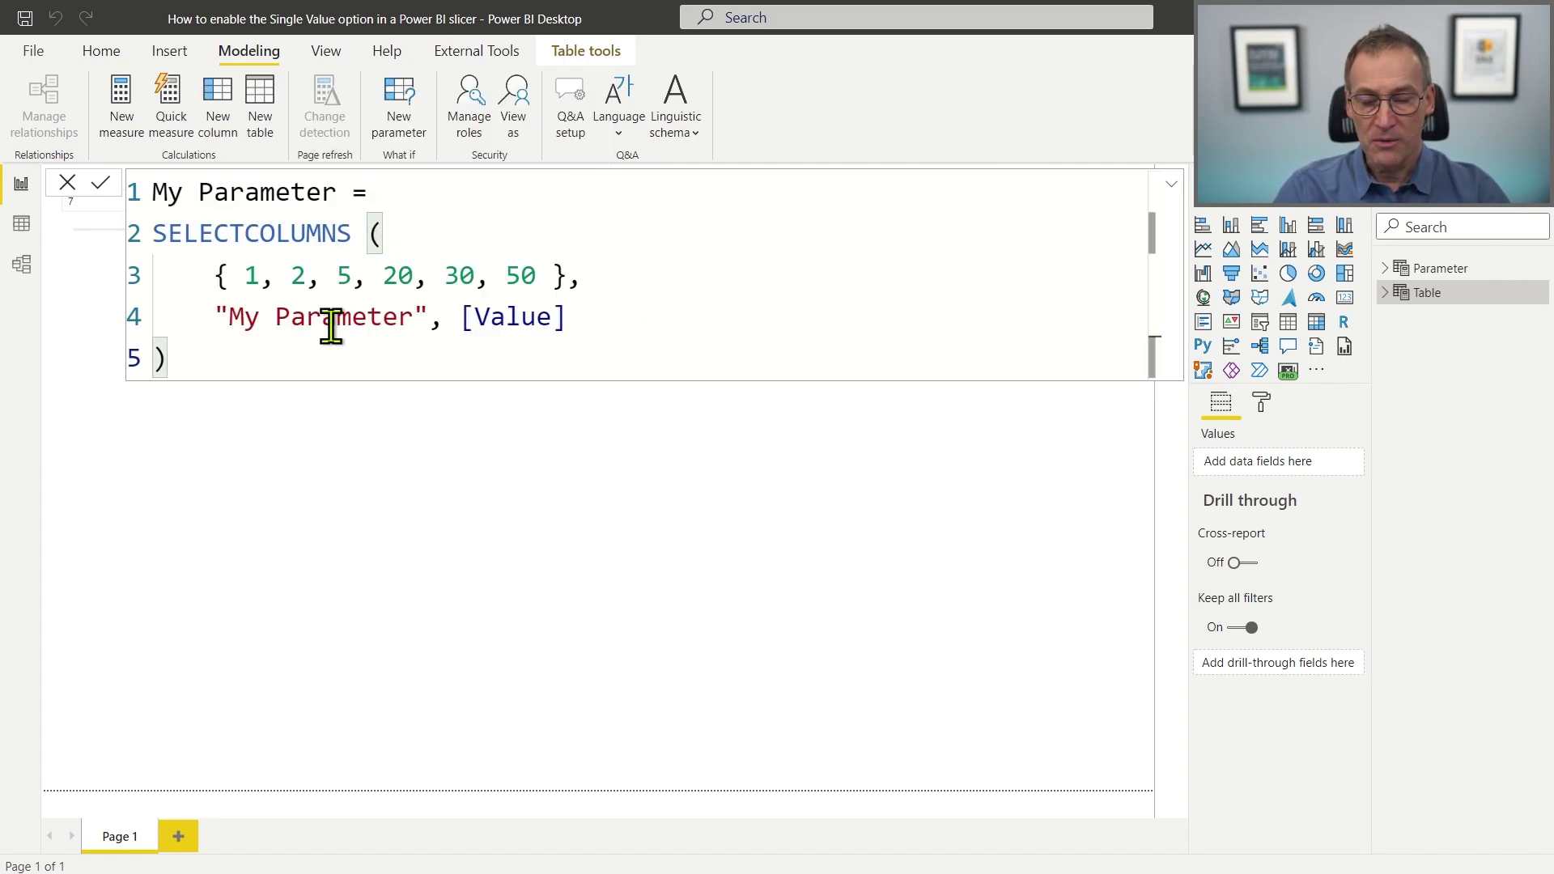
pyautogui.press('Return')
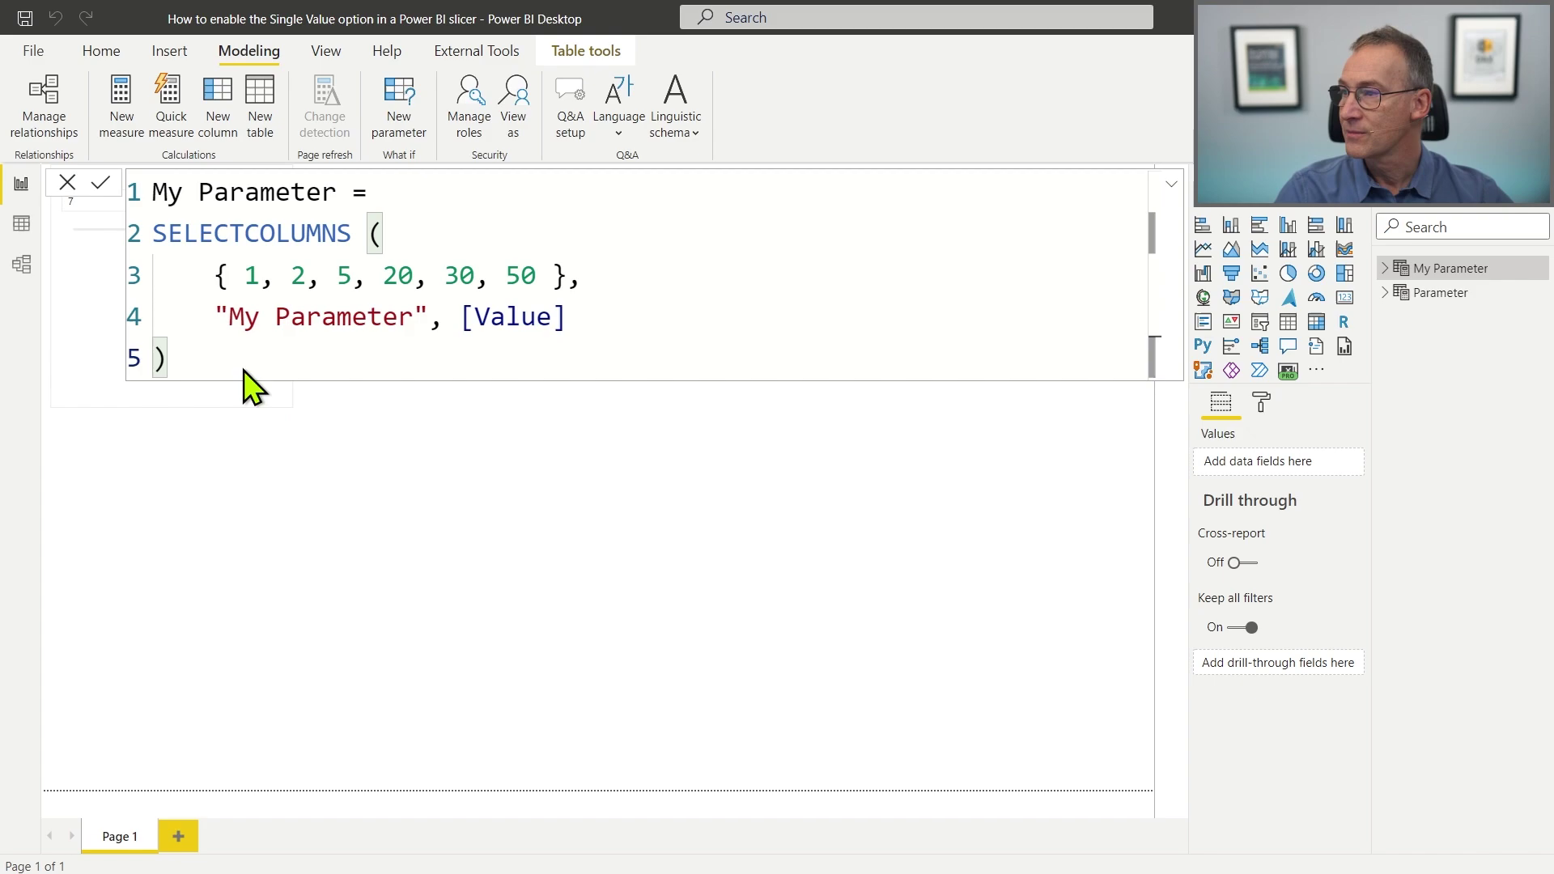
# Review the My Parameter table, the Parameter table and its Parameter Value measure, then return to the report.
pyautogui.click(785, 522)
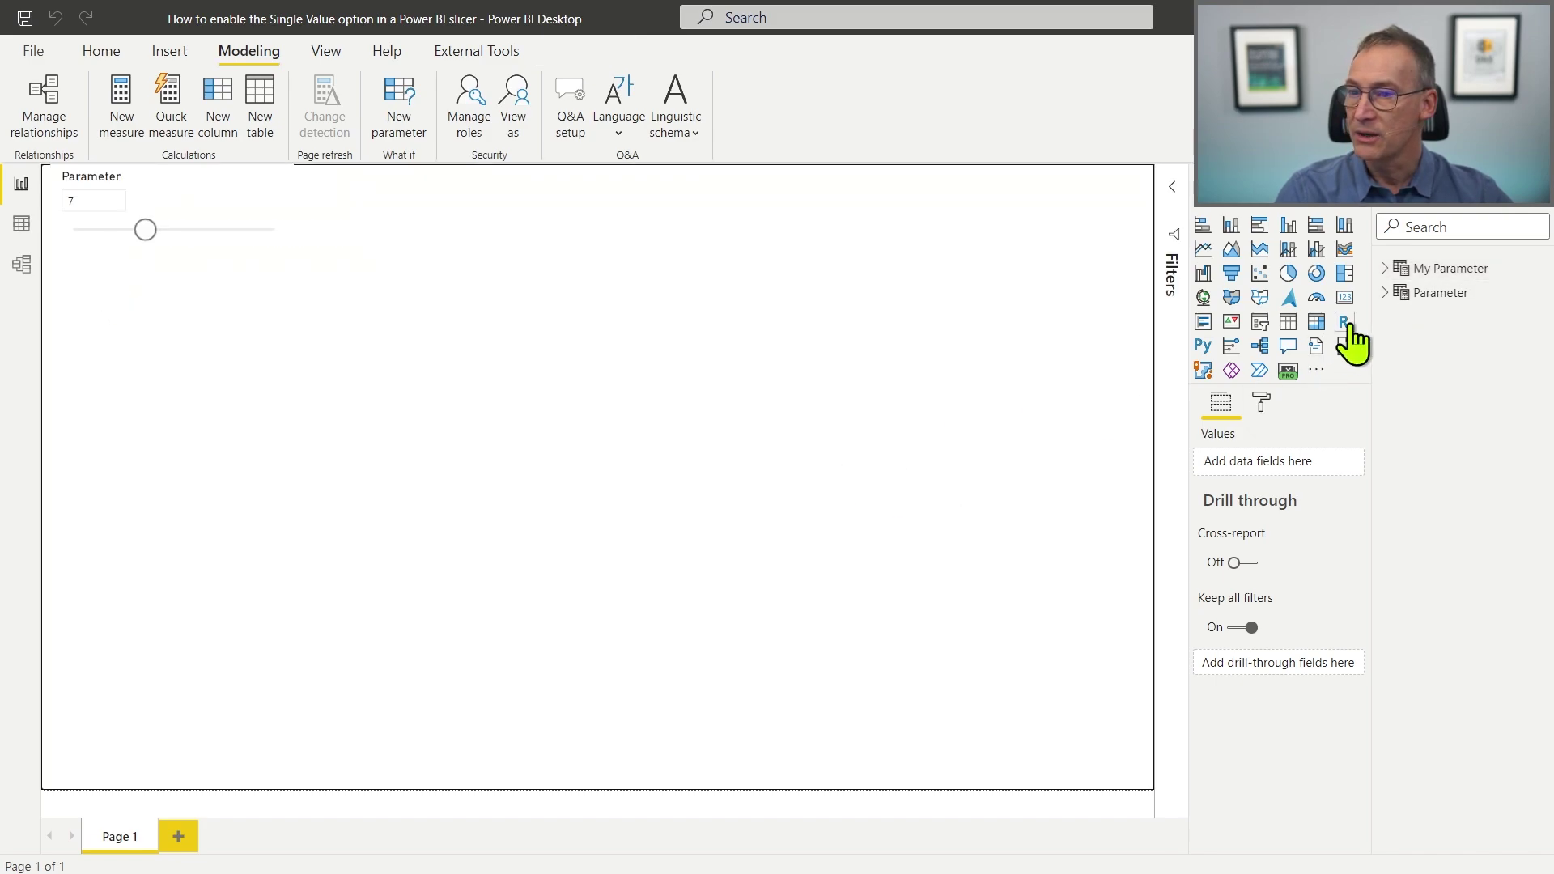
pyautogui.click(1445, 269)
pyautogui.click(1449, 293)
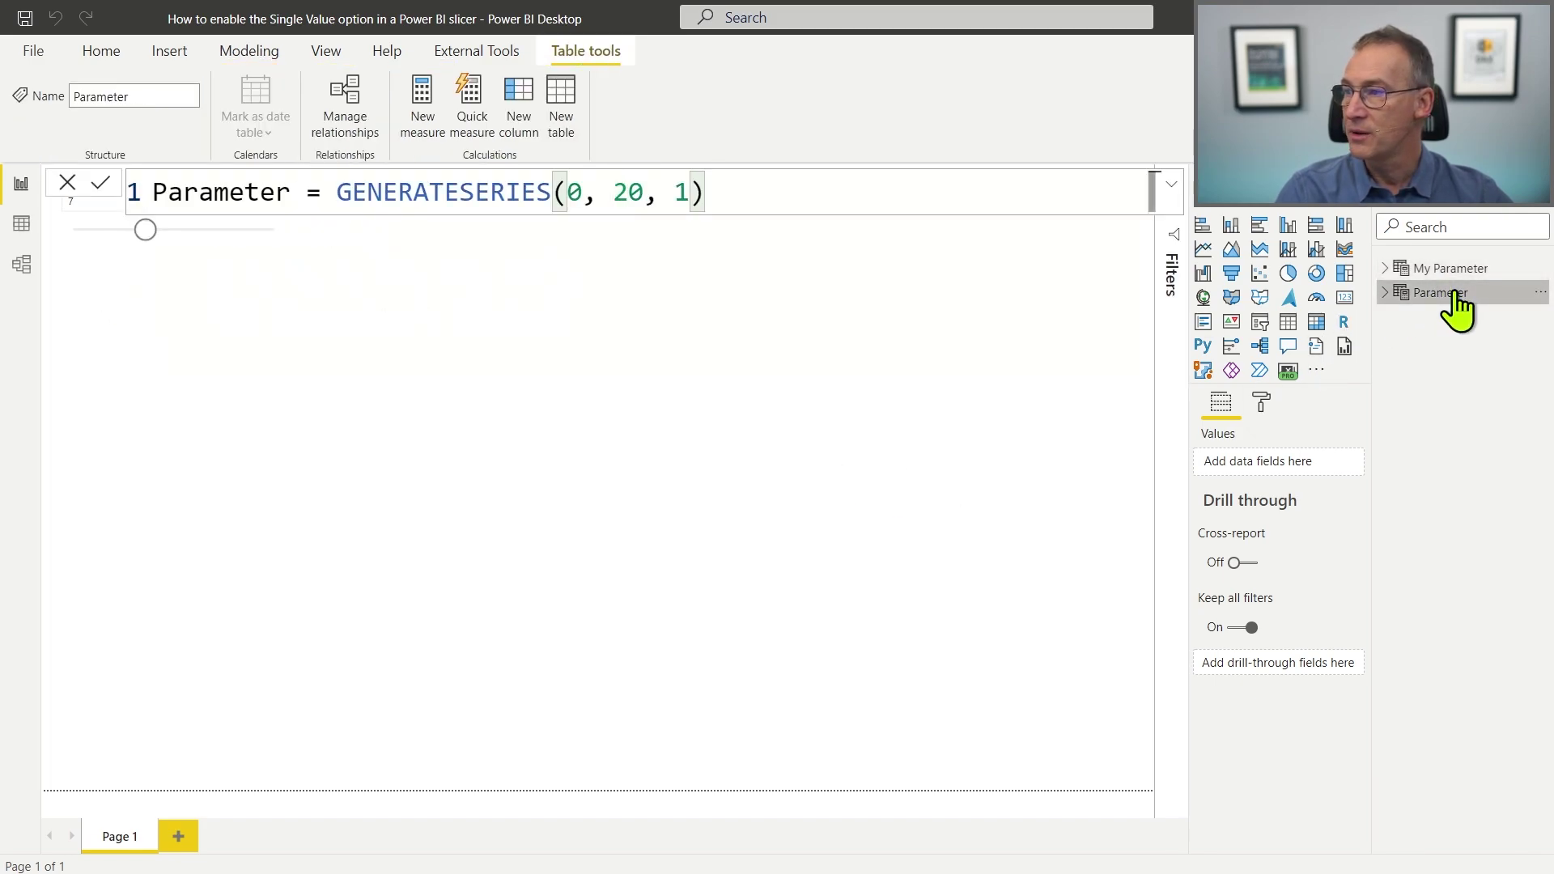
pyautogui.click(1385, 294)
pyautogui.click(1495, 343)
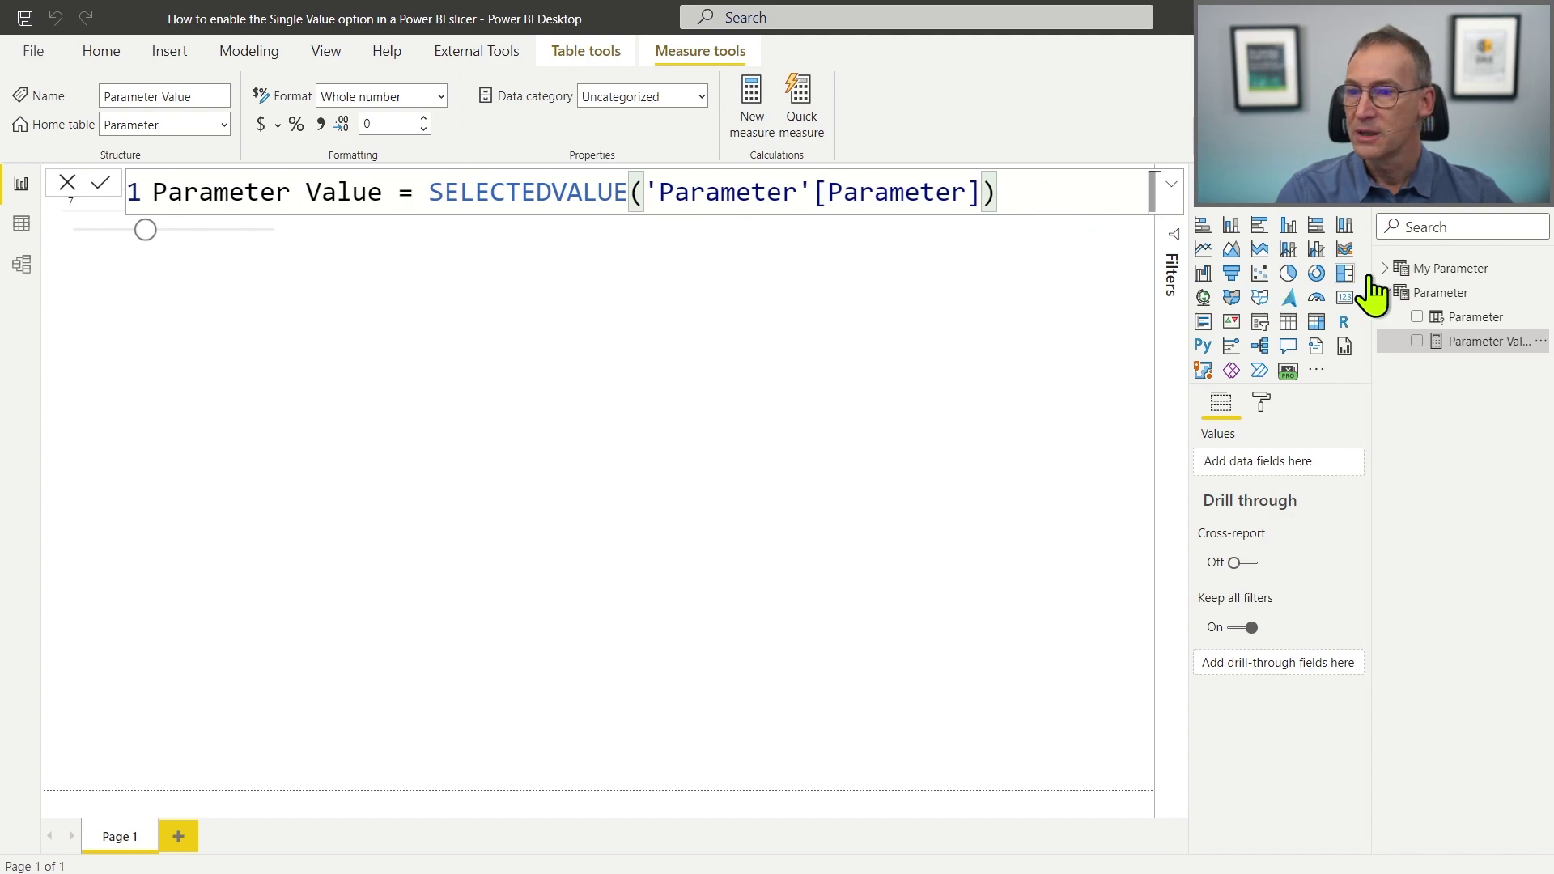
pyautogui.click(1429, 270)
pyautogui.click(1387, 269)
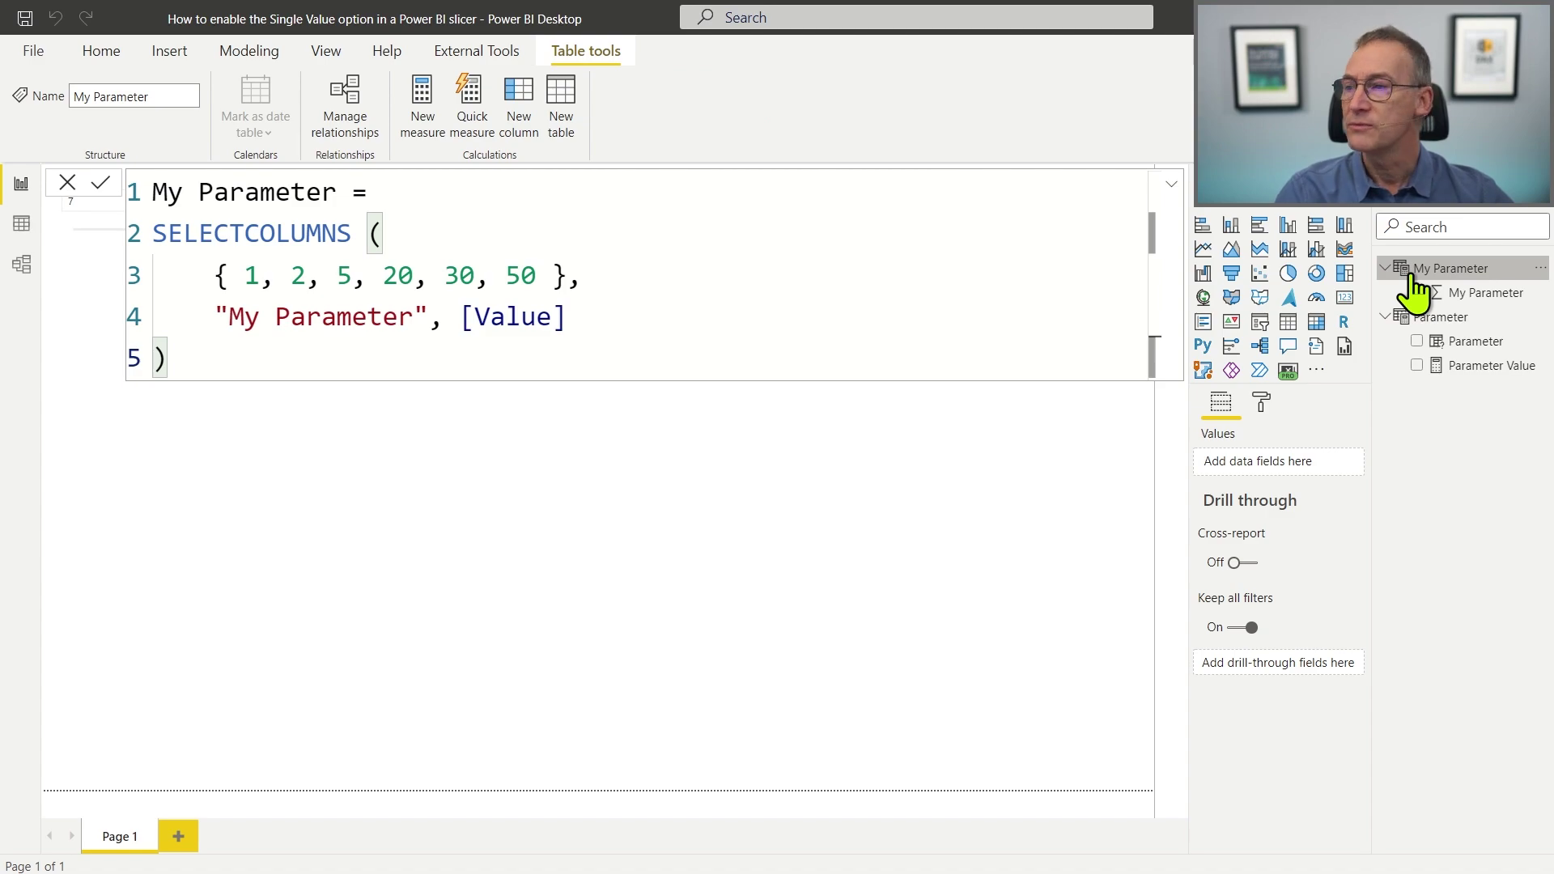
pyautogui.click(878, 503)
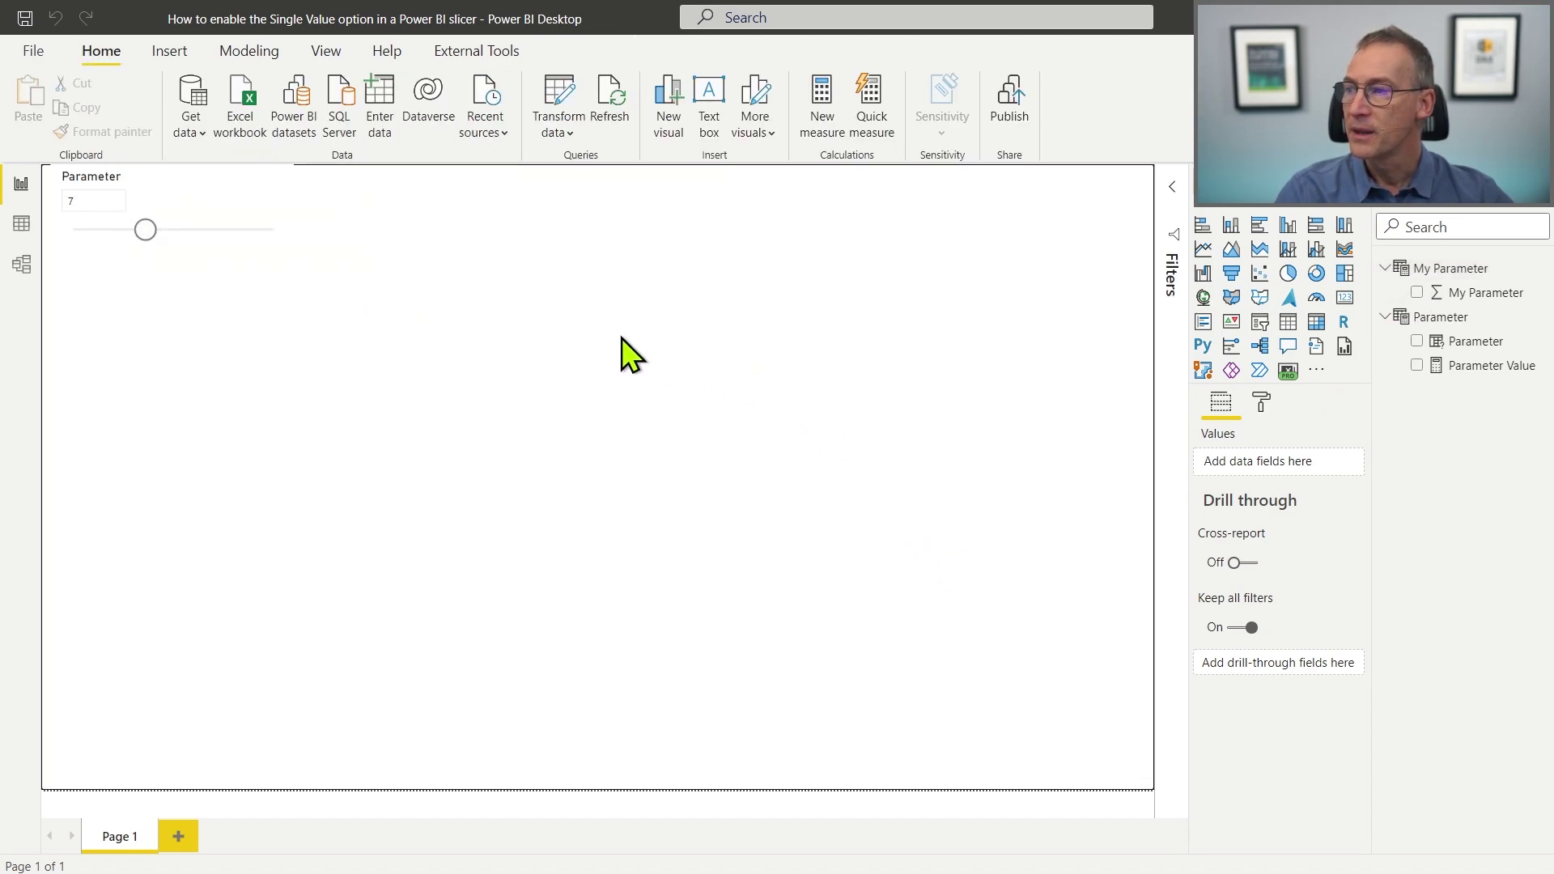
# Duplicate the Parameter slicer and place the copy to its right.
pyautogui.click(262, 301)
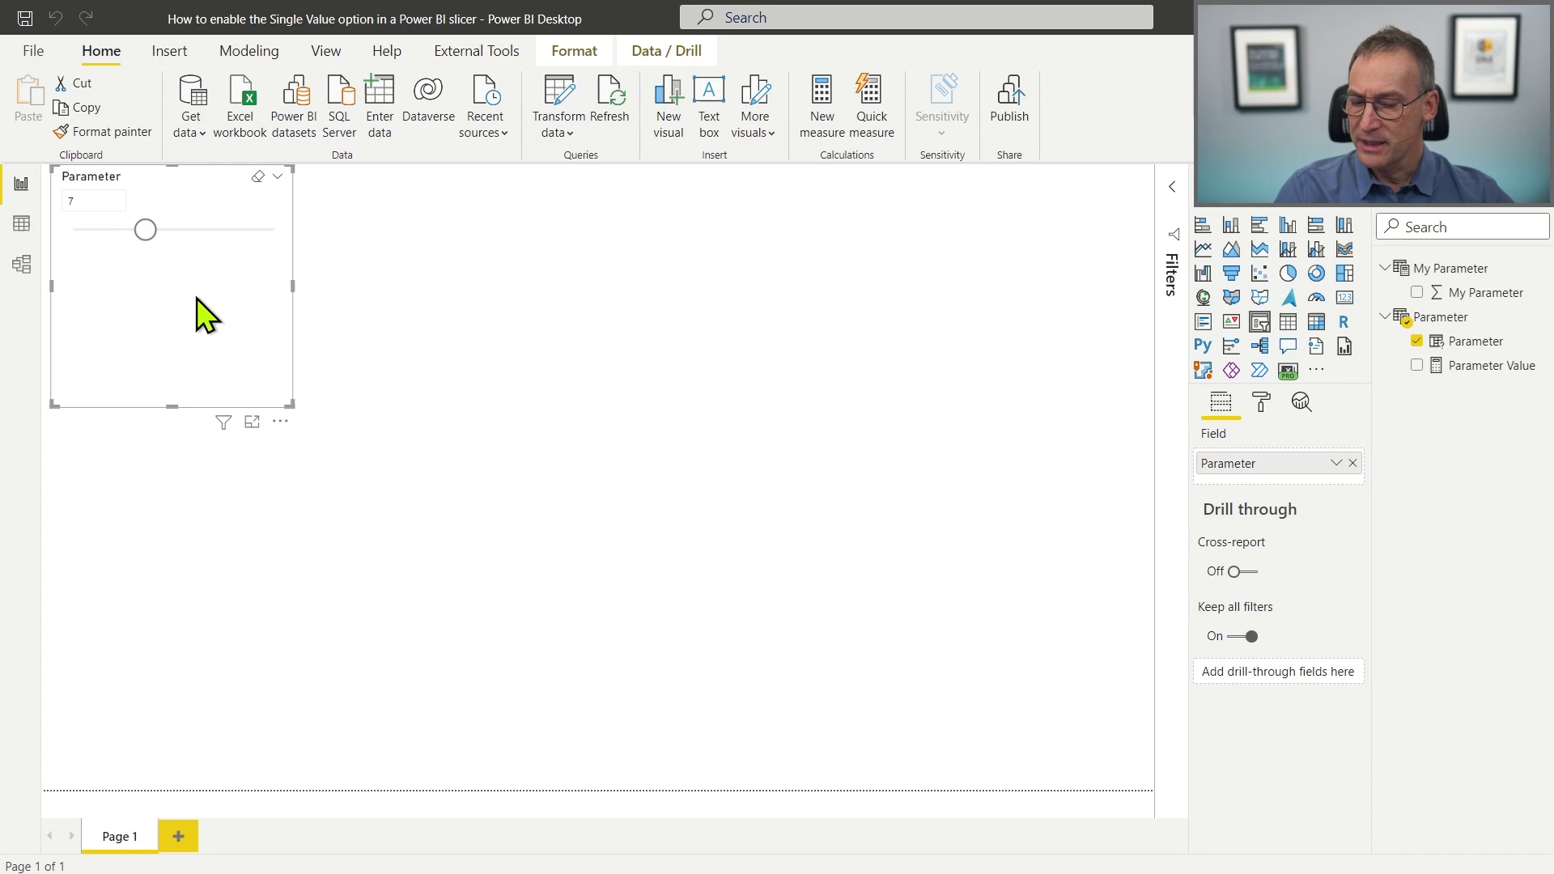
pyautogui.click(486, 352)
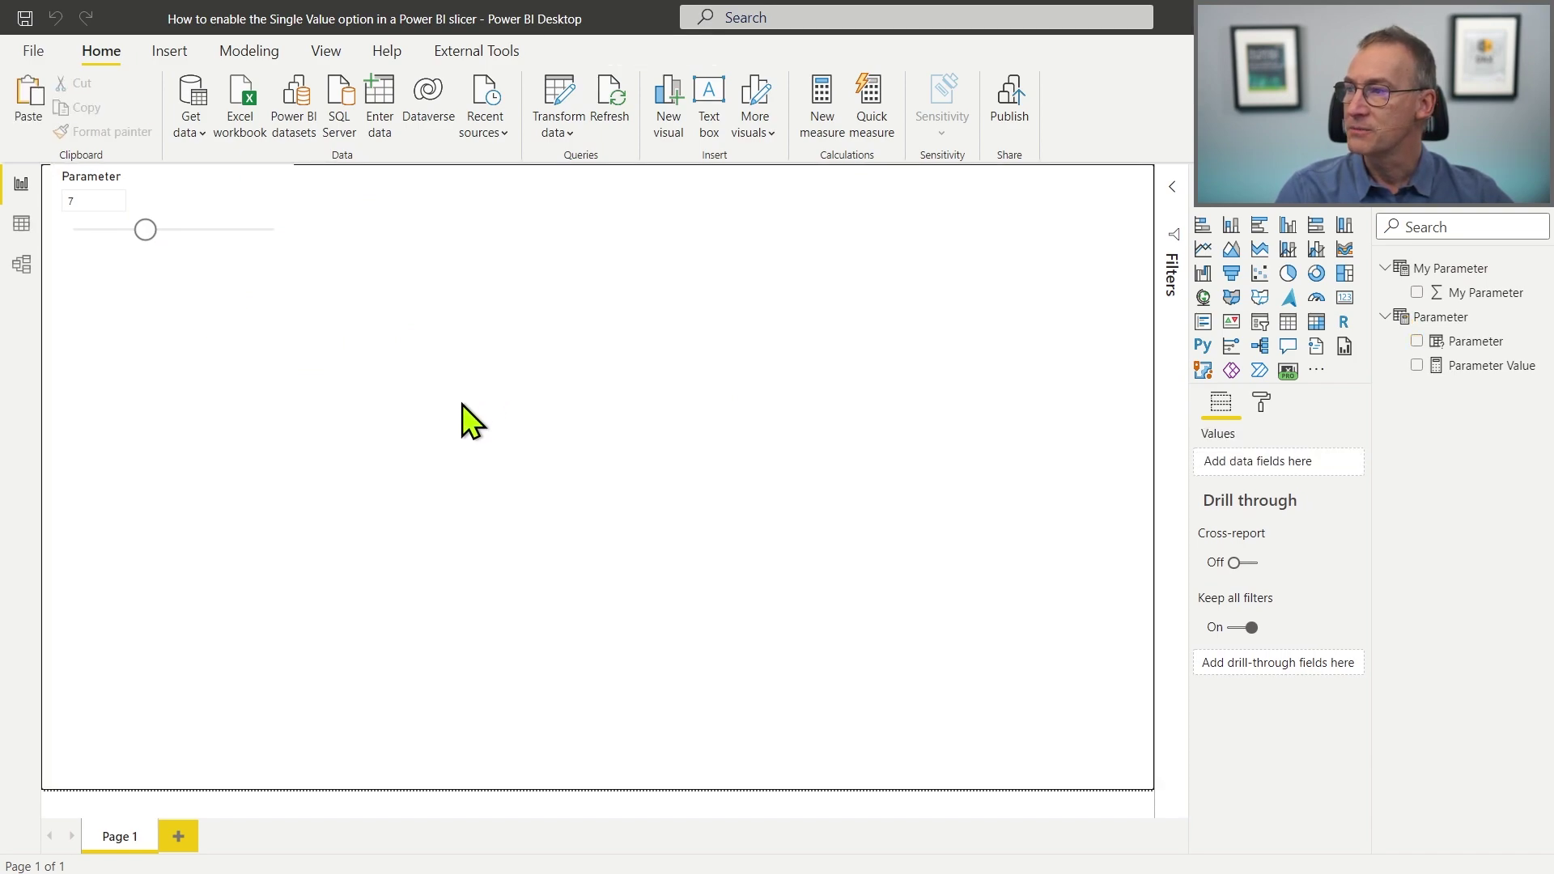
pyautogui.click(278, 364)
pyautogui.hotkey('ctrl', 'c')
pyautogui.hotkey('ctrl', 'v')
pyautogui.moveTo(451, 392); pyautogui.dragTo(511, 350)
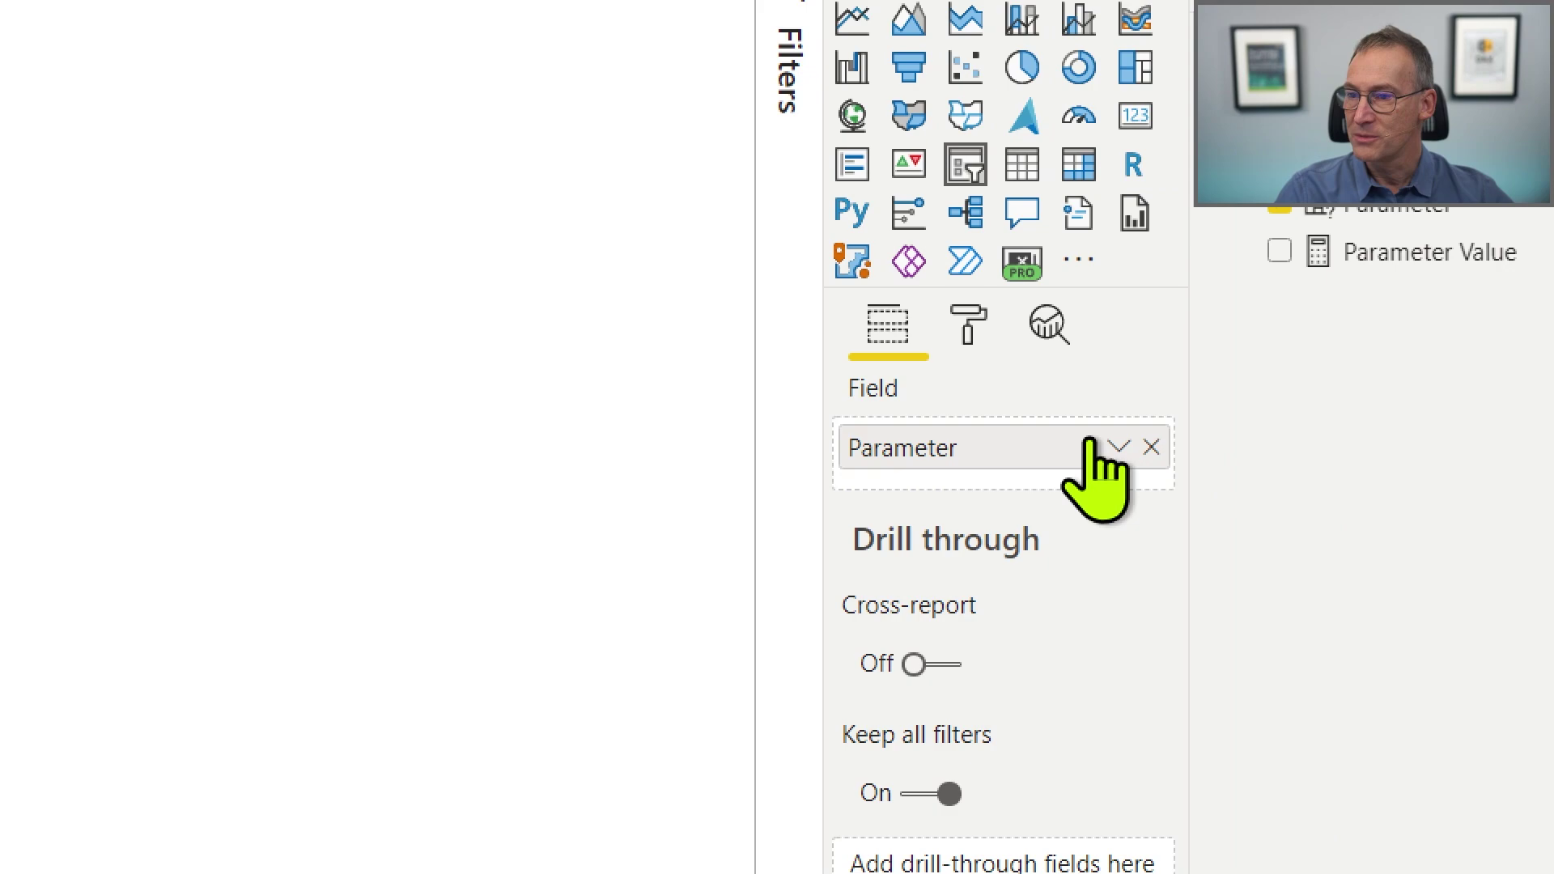
# Swap the copy's field from Parameter to My Parameter so it lists 1, 2, 5, 20, 30, 50.
pyautogui.moveTo(1325, 188); pyautogui.dragTo(1060, 494)
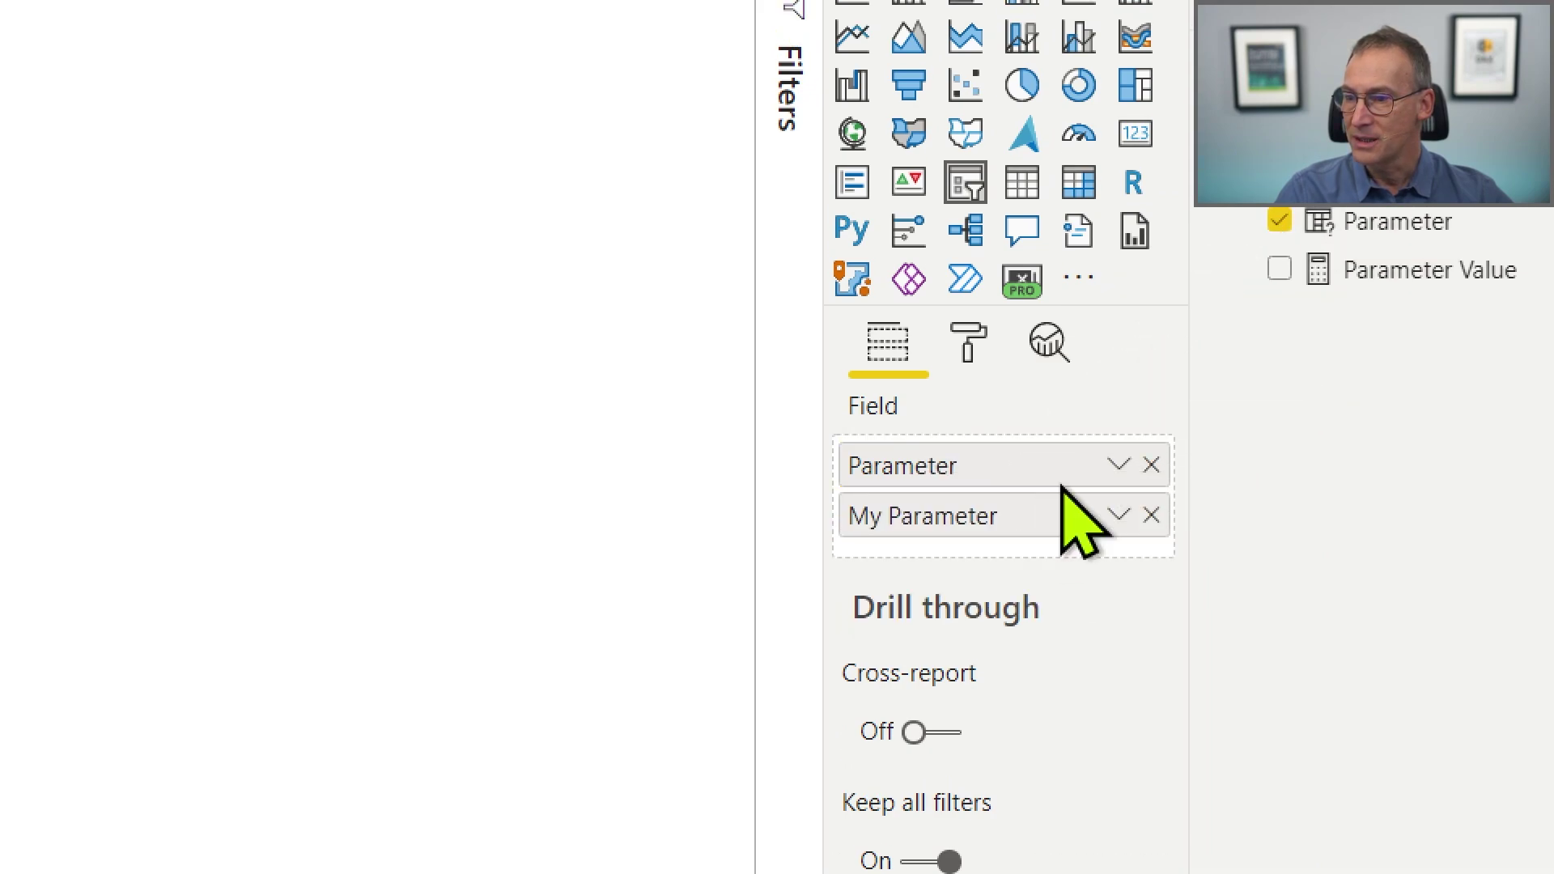
pyautogui.click(1151, 466)
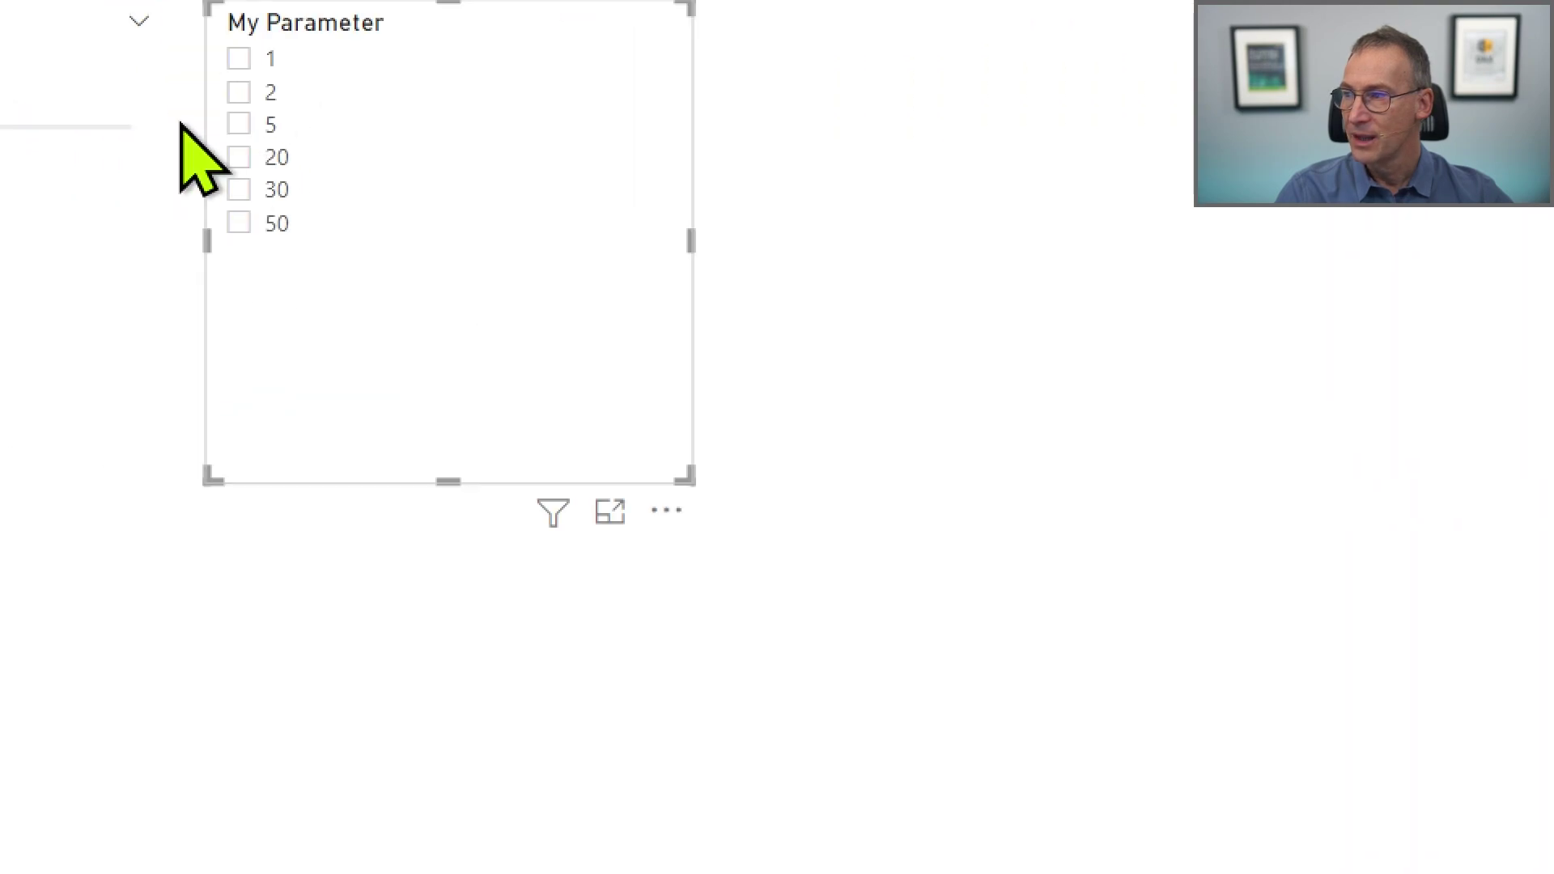
pyautogui.click(434, 371)
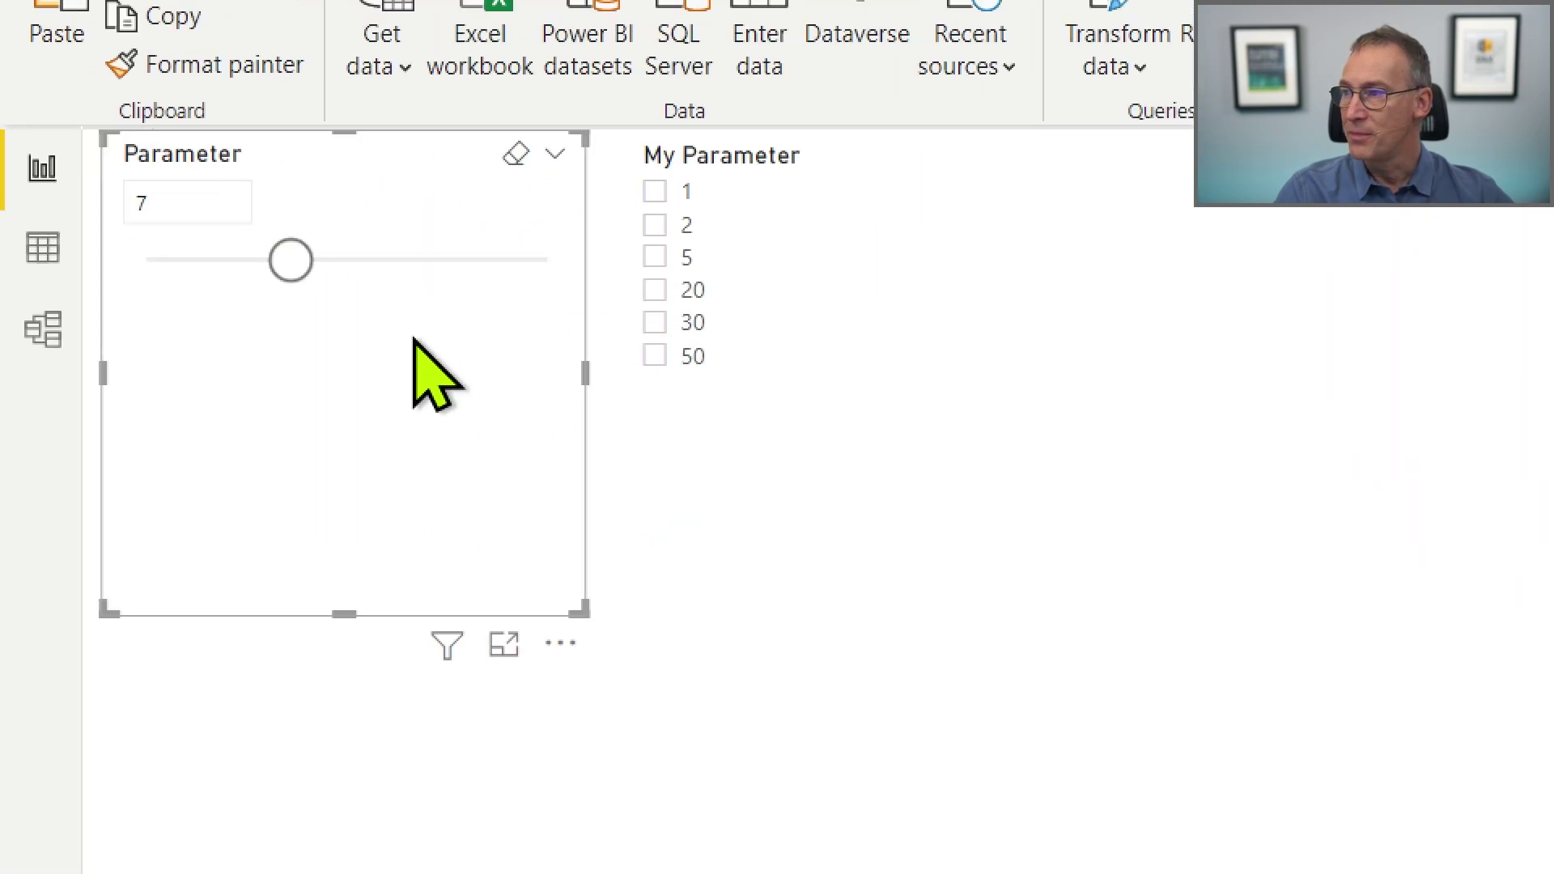
pyautogui.click(900, 403)
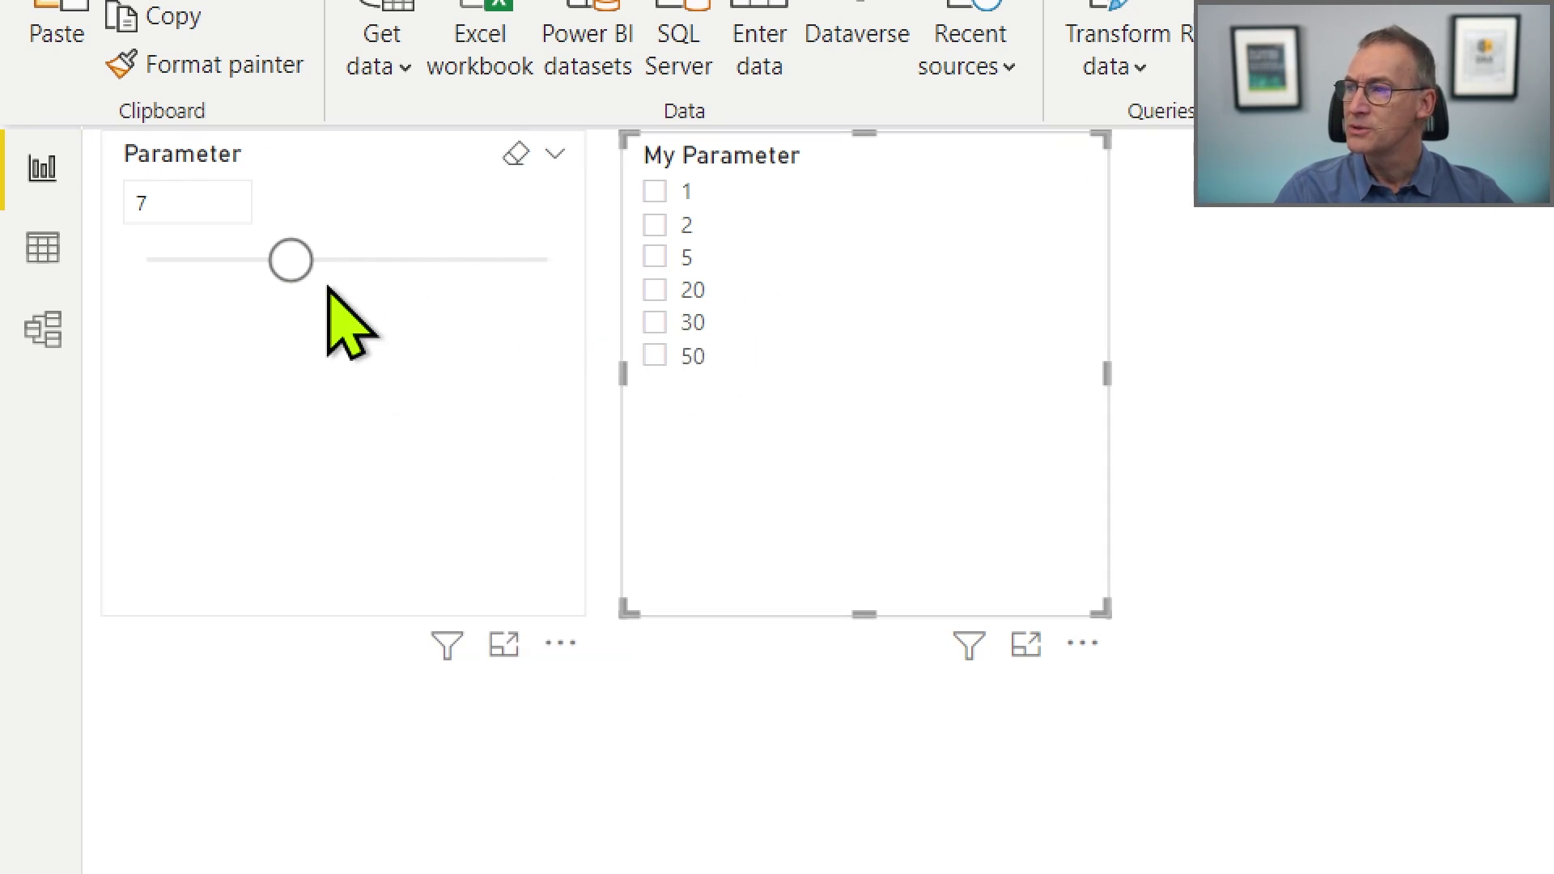
pyautogui.click(554, 155)
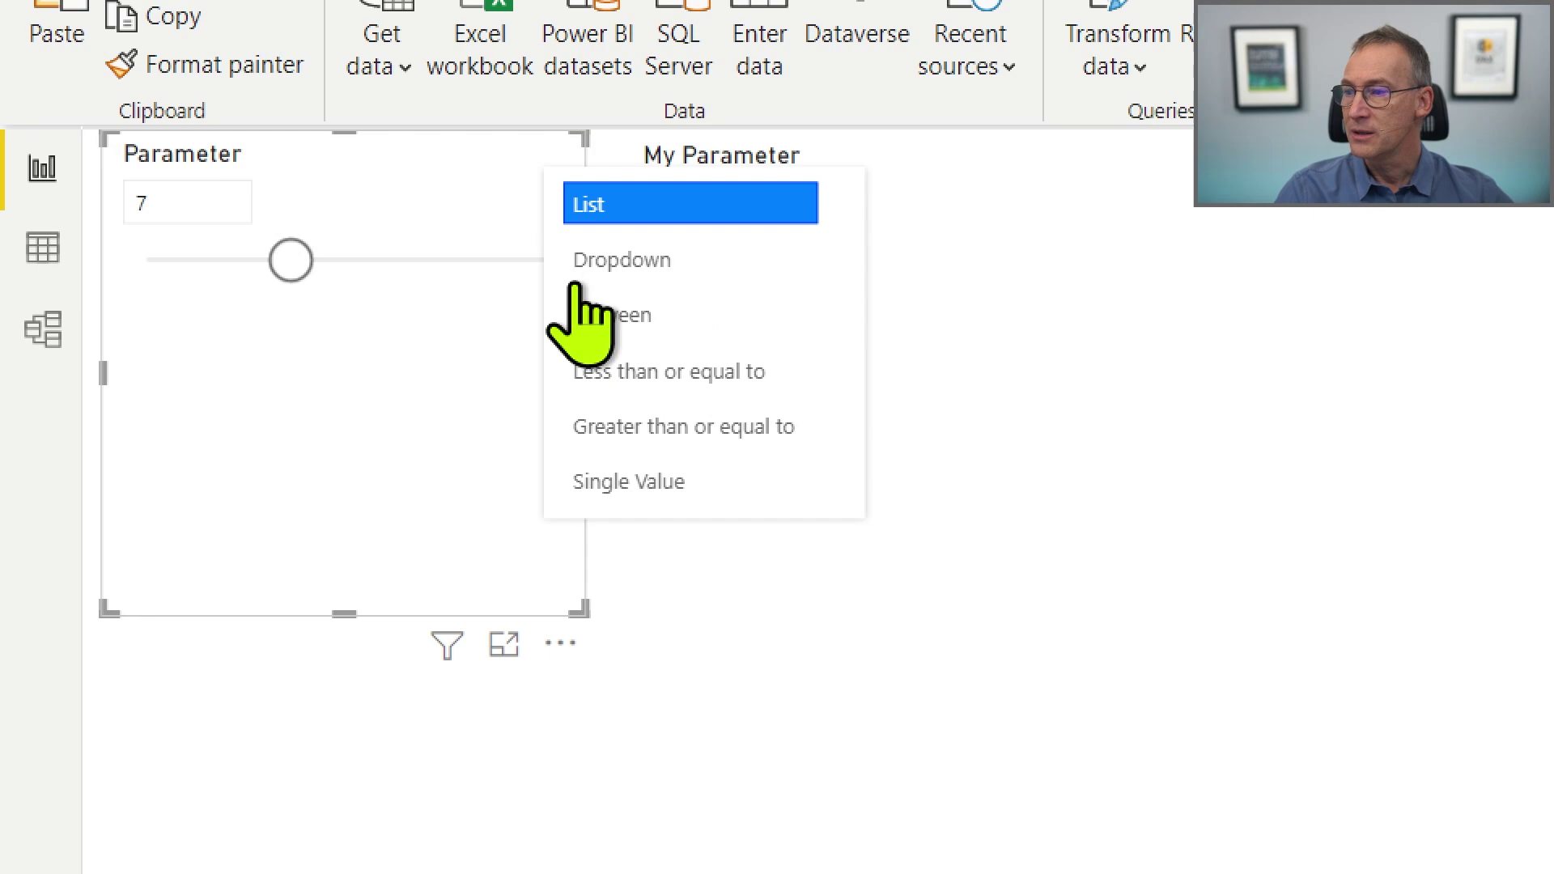
pyautogui.click(703, 496)
pyautogui.click(969, 435)
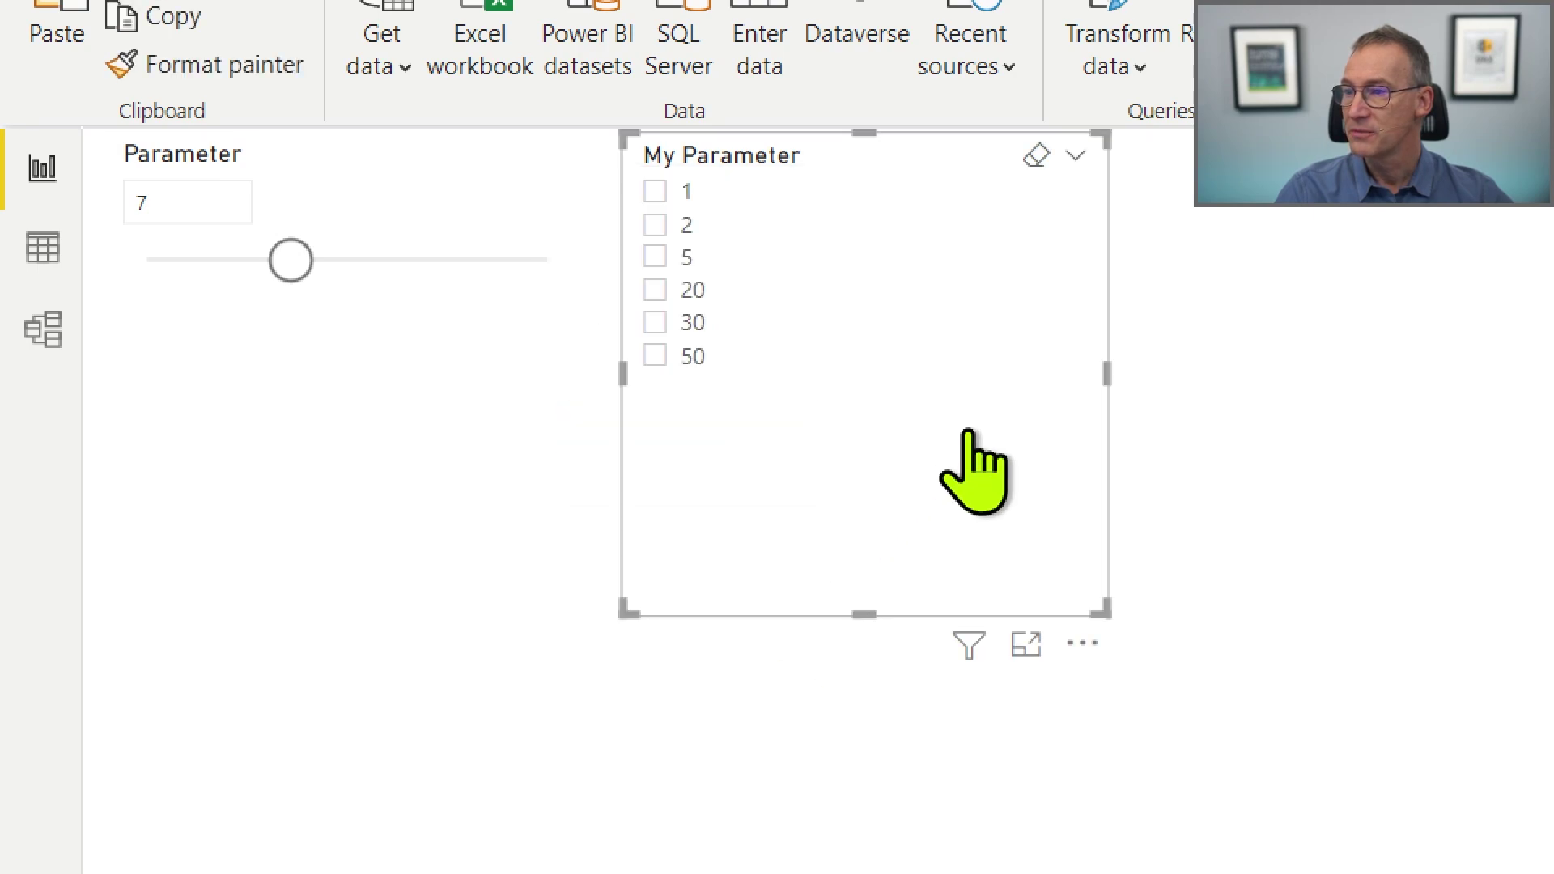
pyautogui.click(1077, 156)
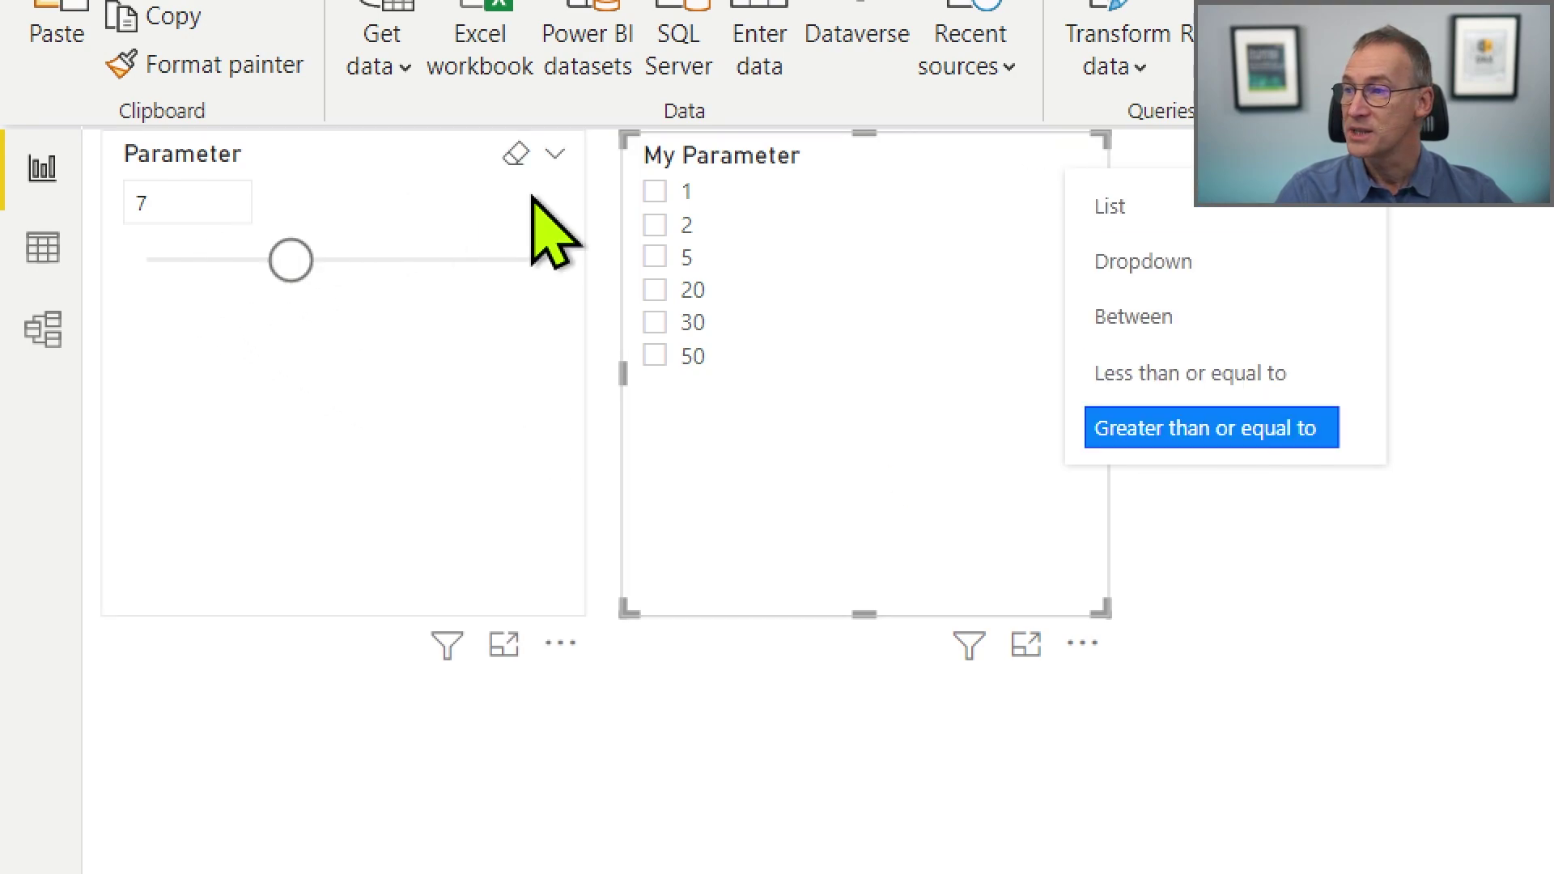
pyautogui.click(554, 159)
pyautogui.click(554, 158)
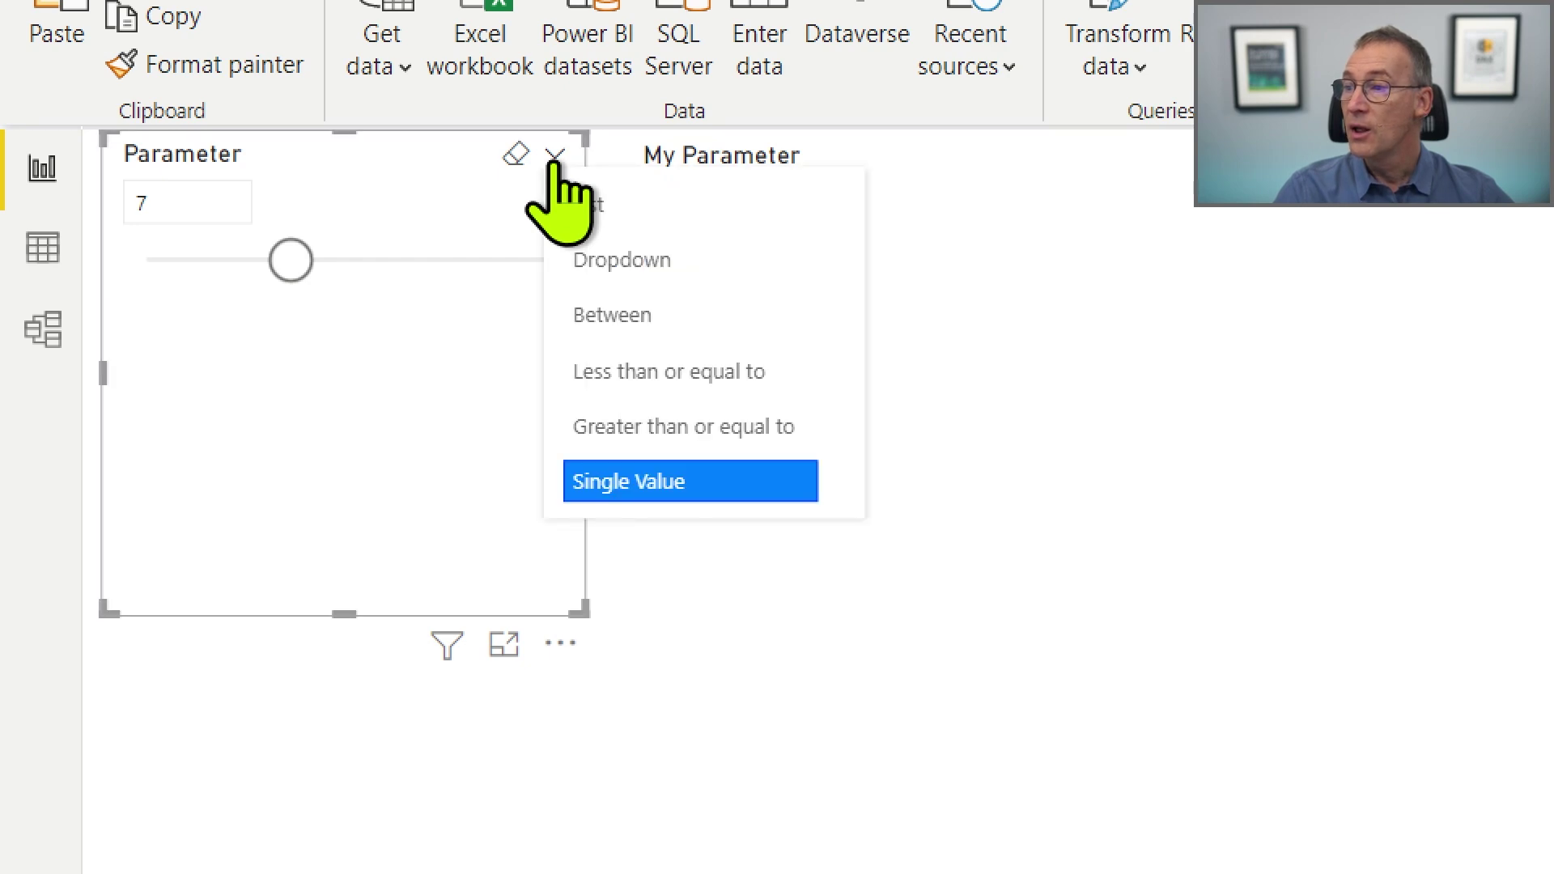
pyautogui.click(521, 434)
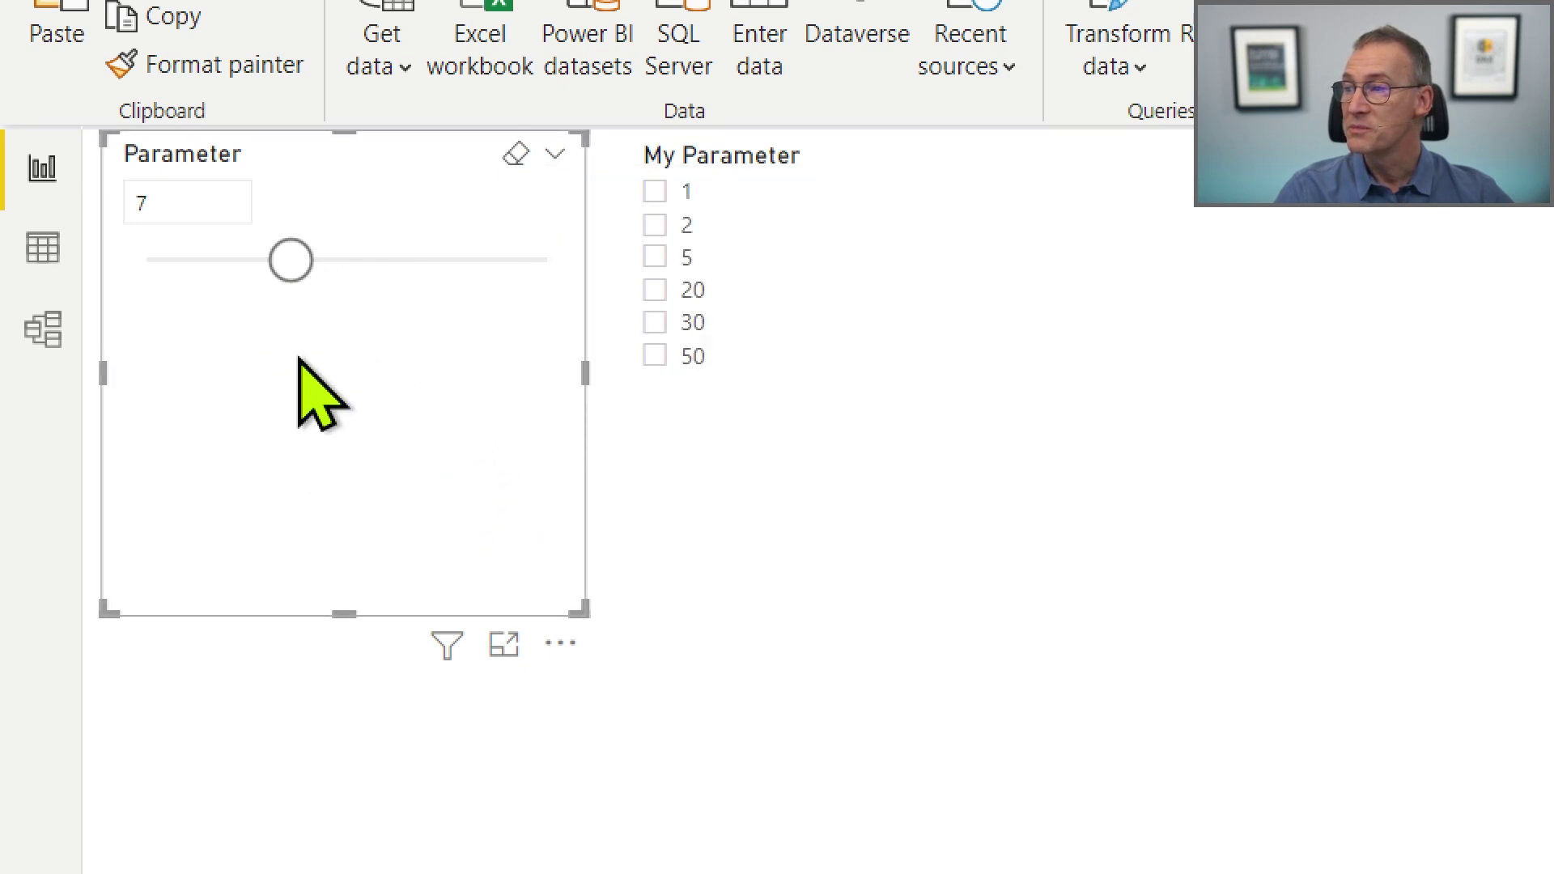
pyautogui.click(781, 409)
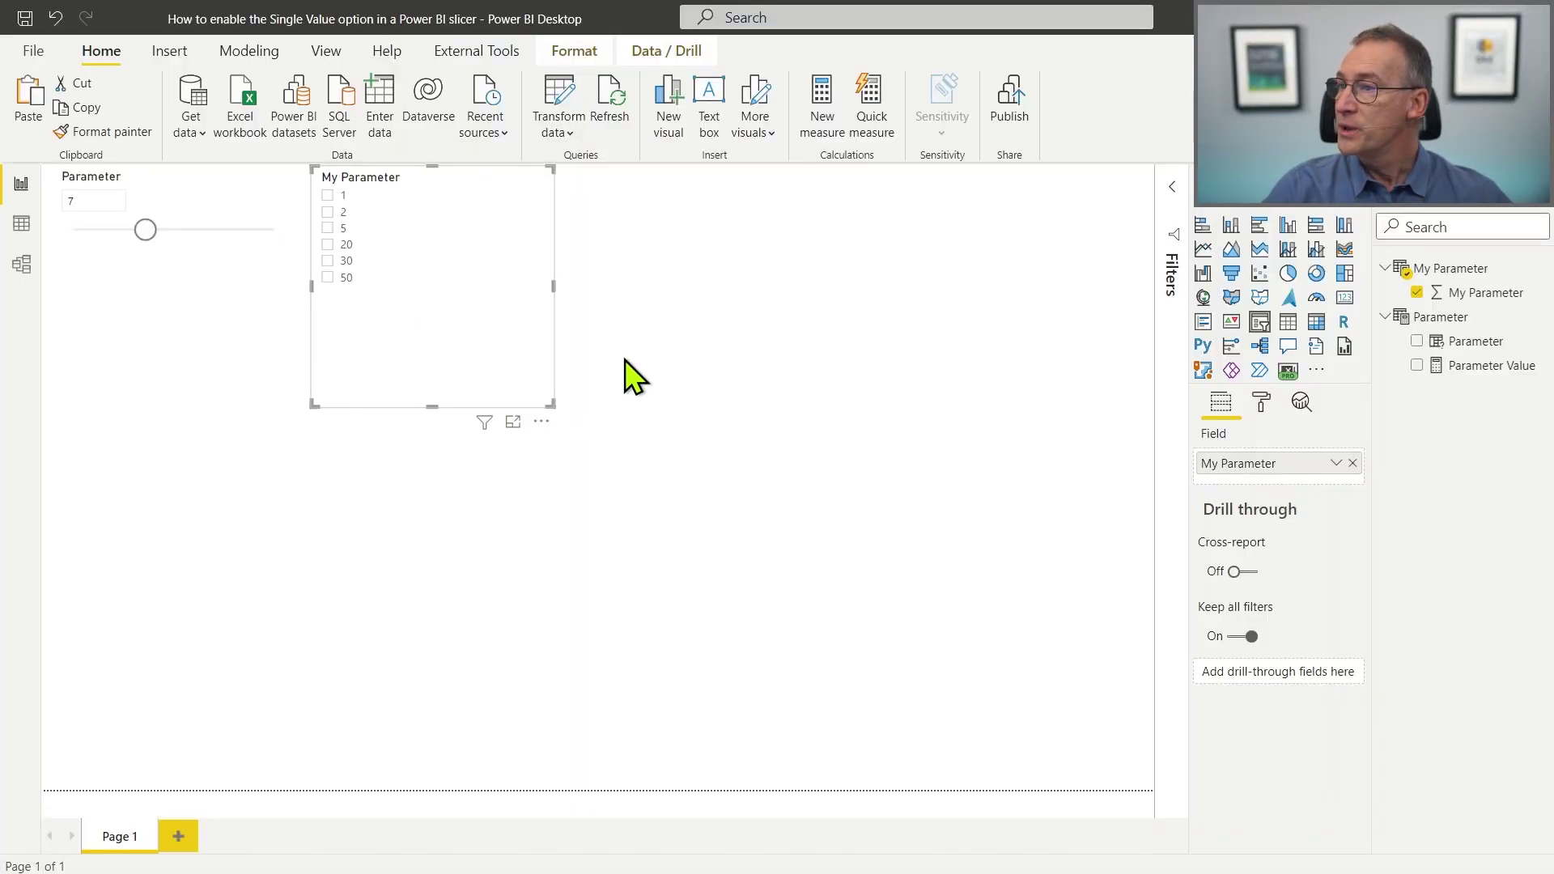
pyautogui.click(626, 372)
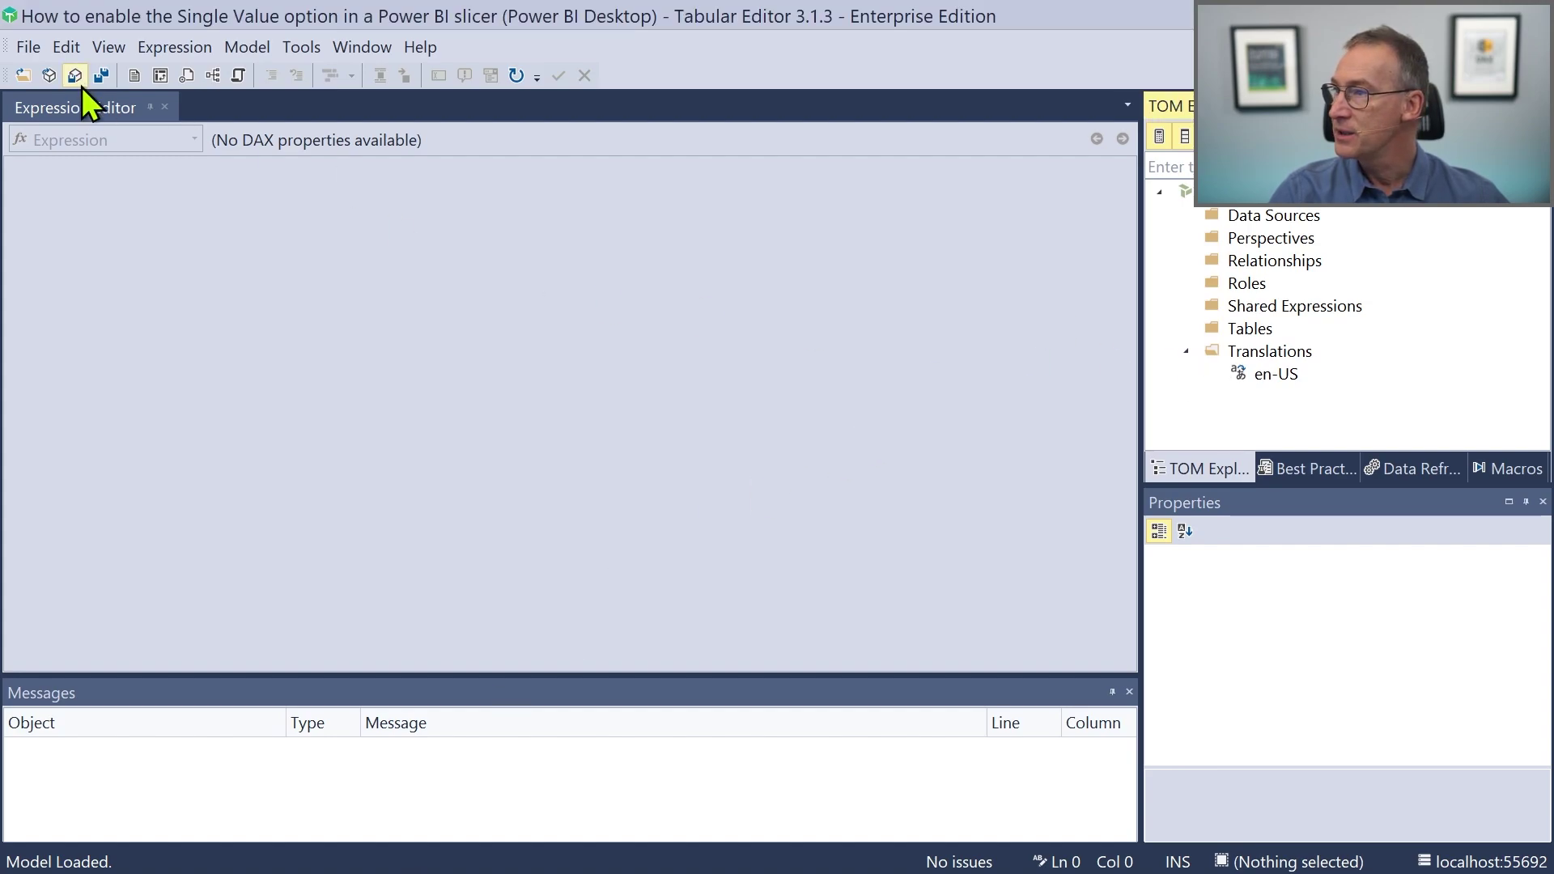
# Refresh the model metadata from Power BI Desktop and expand the model's tables.
pyautogui.click(30, 47)
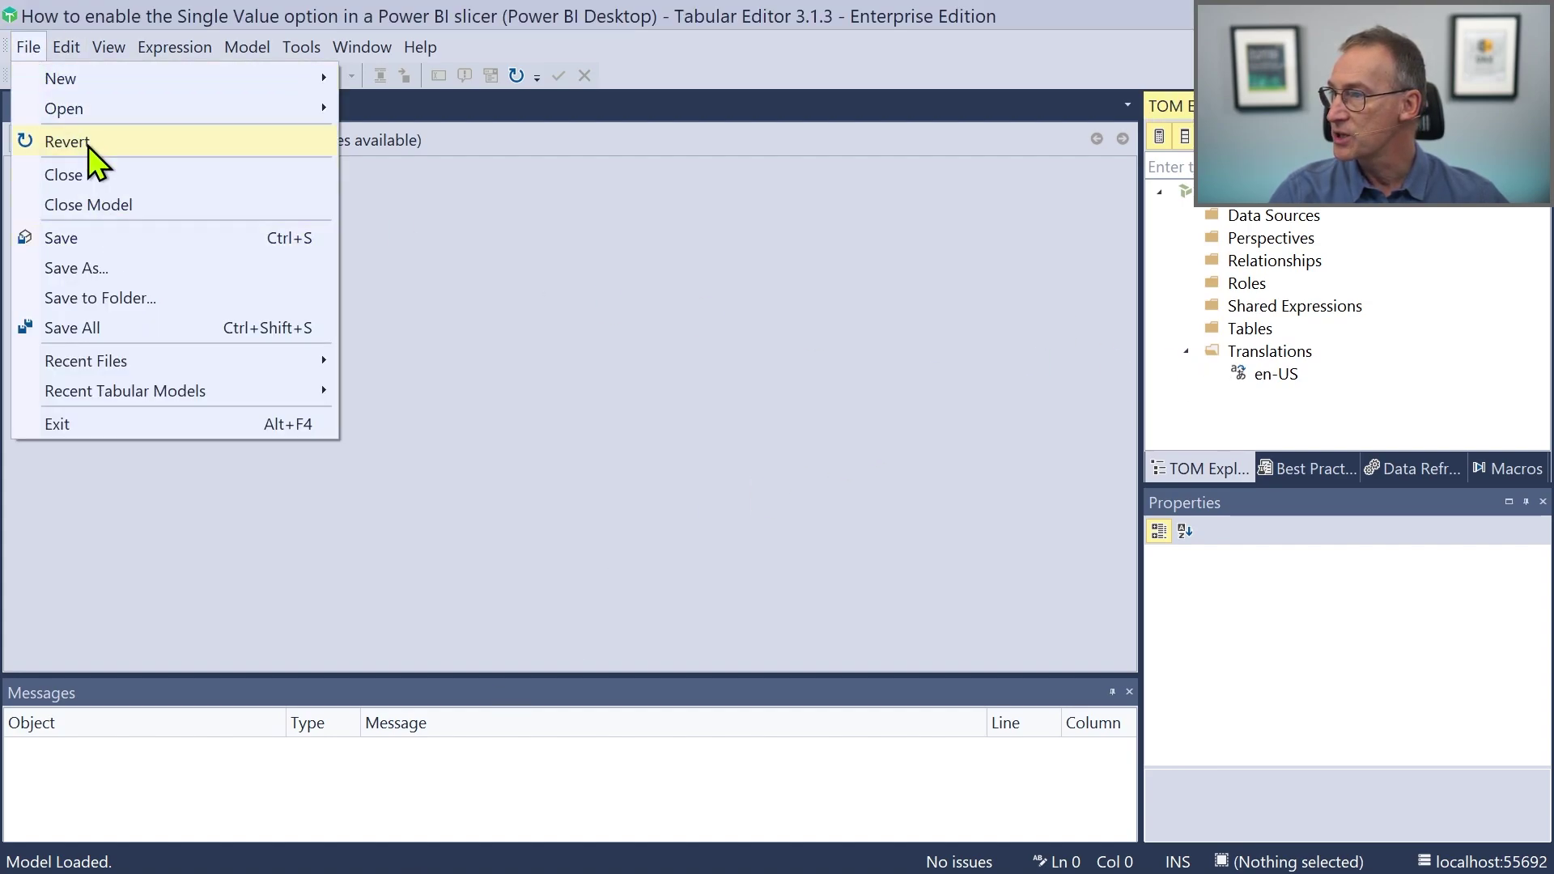
pyautogui.click(89, 143)
pyautogui.click(735, 501)
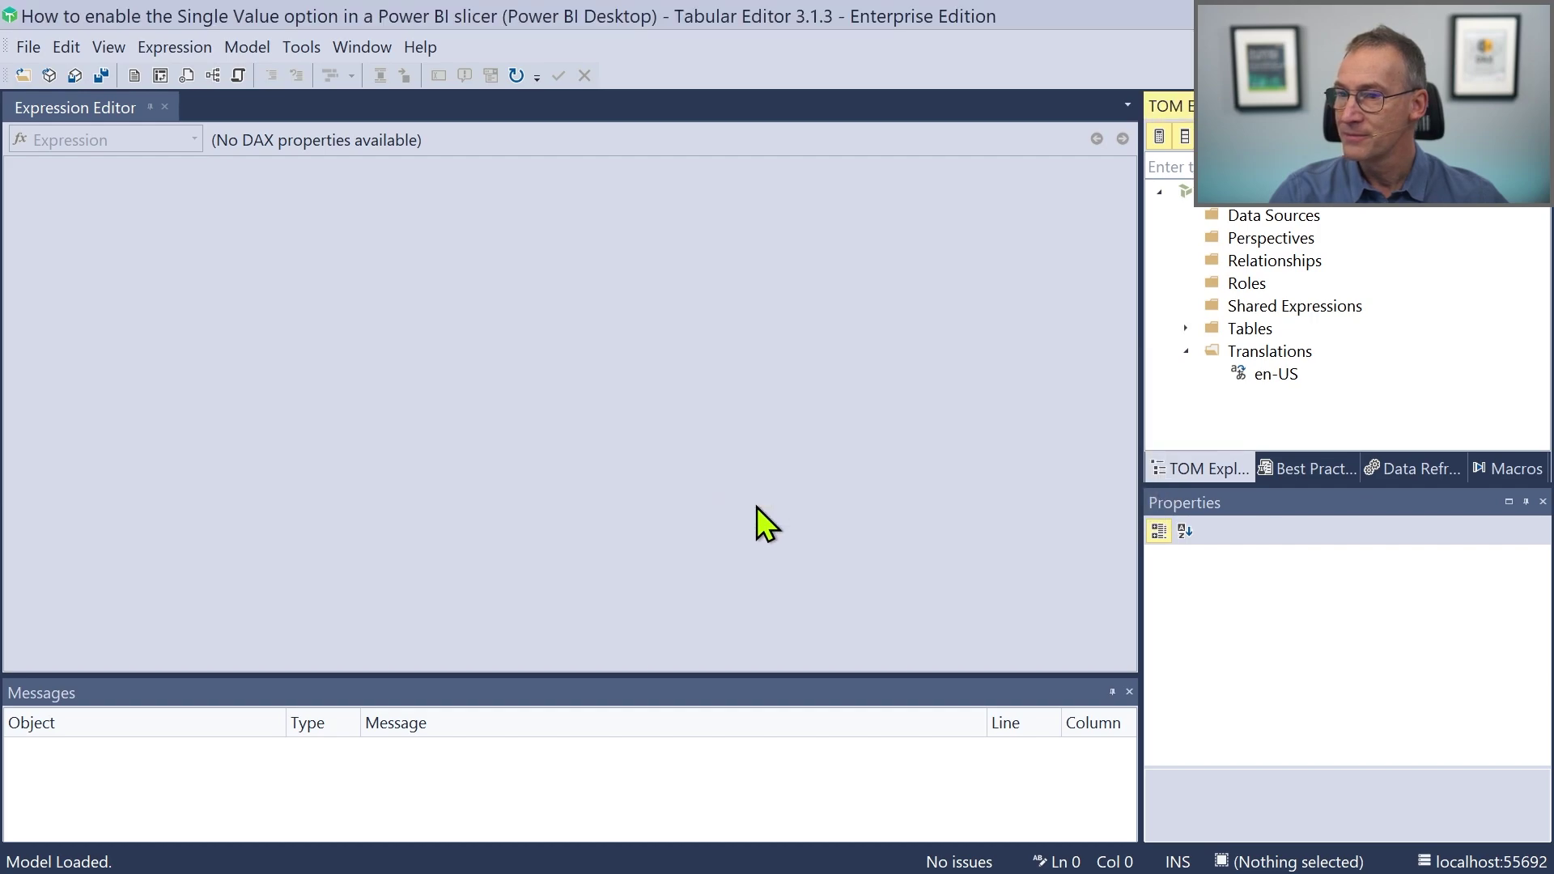
pyautogui.click(1185, 330)
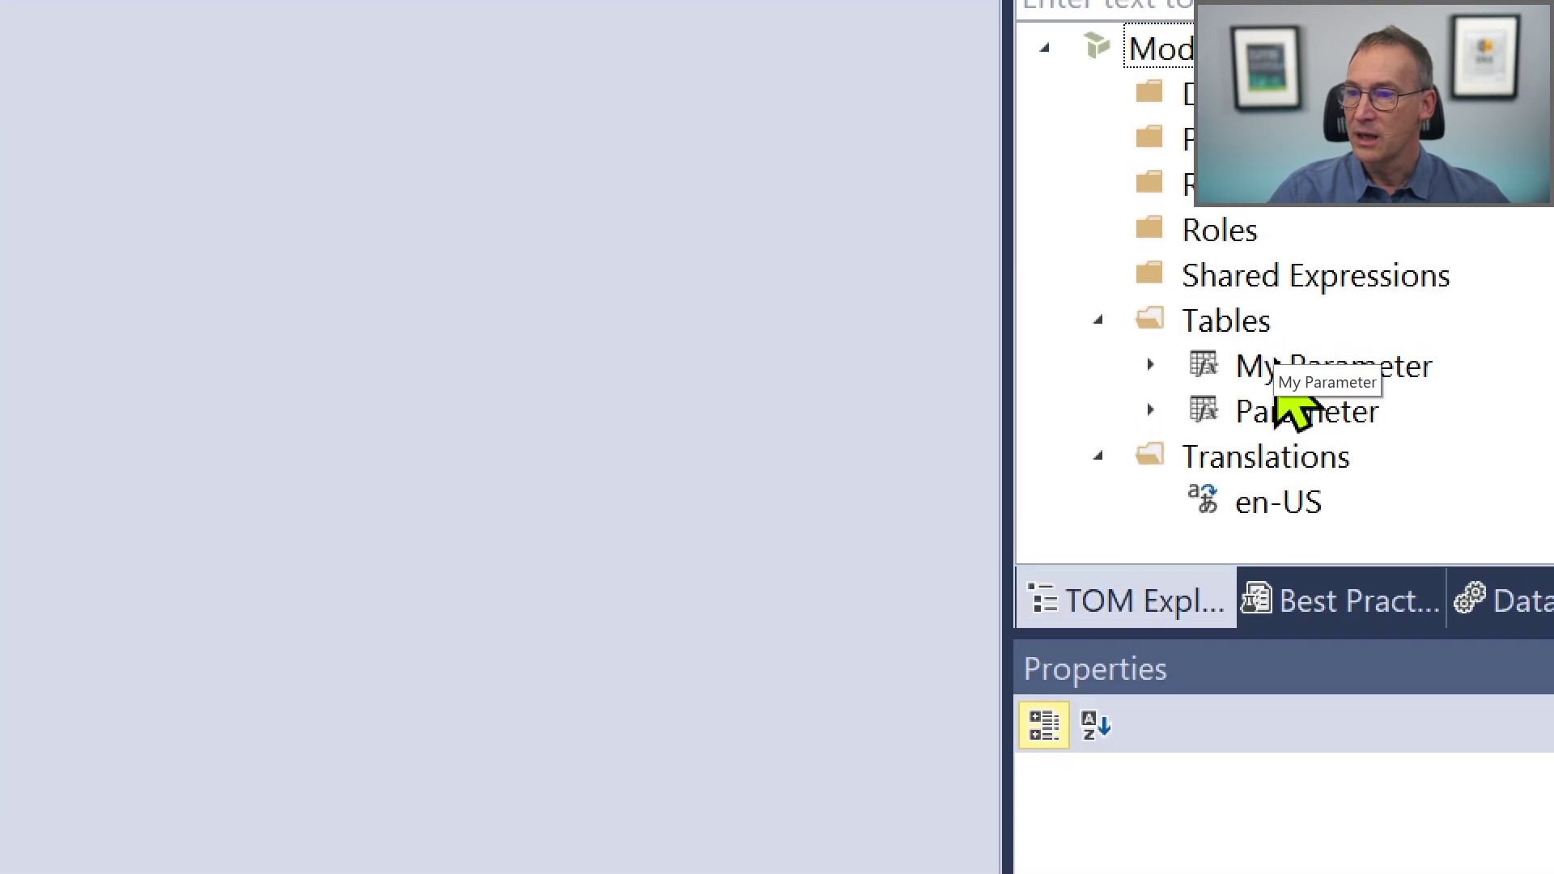
# Open the Parameter column's extended properties to find ParameterMetadata {"version":0}.
pyautogui.click(1276, 353)
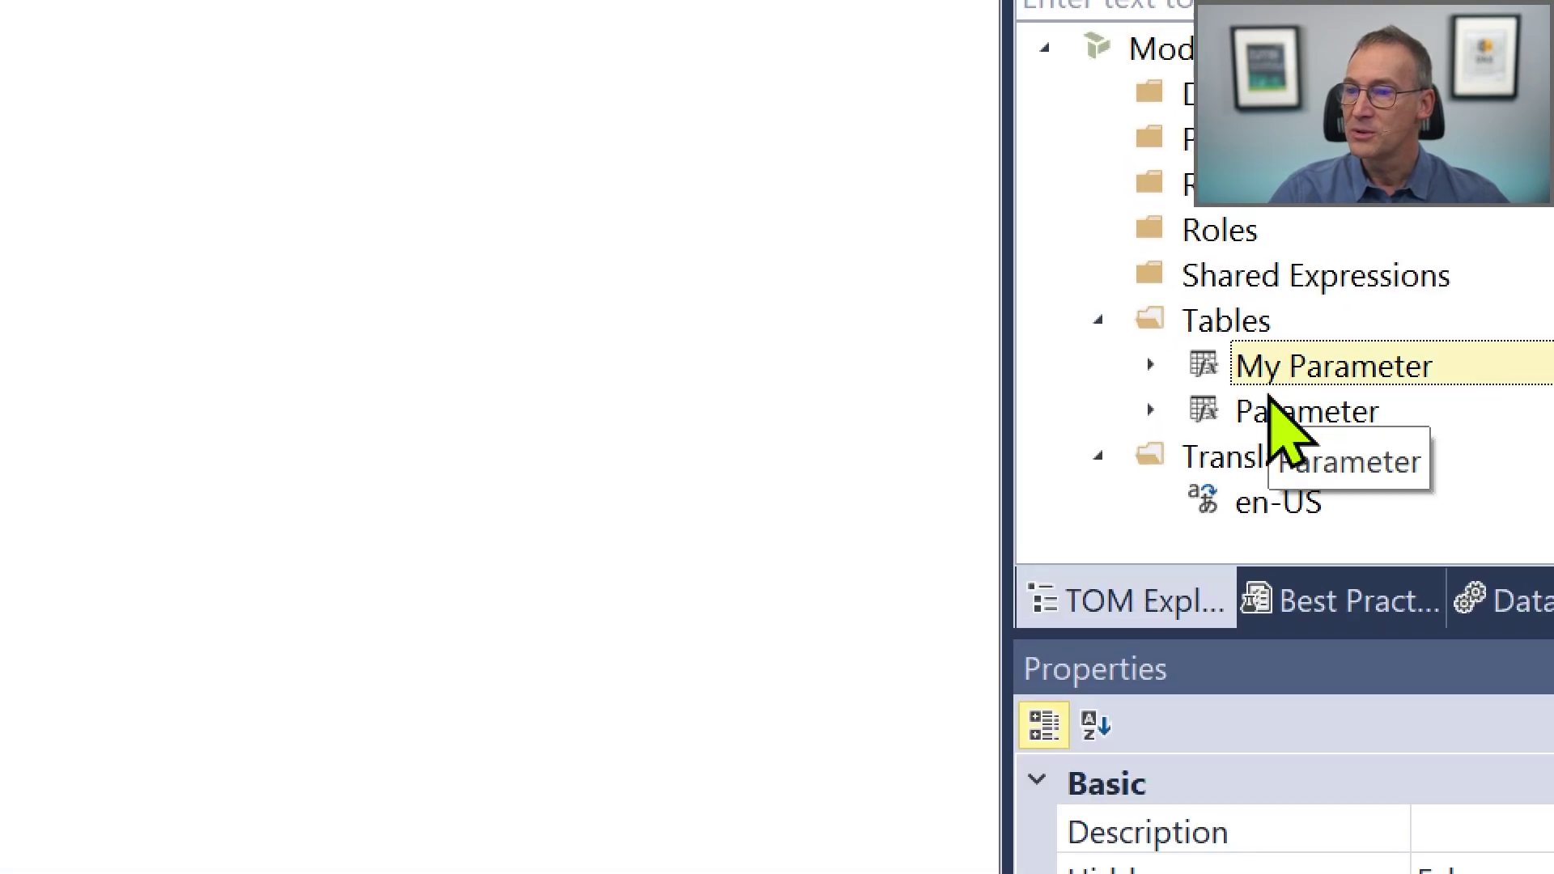
pyautogui.click(1268, 412)
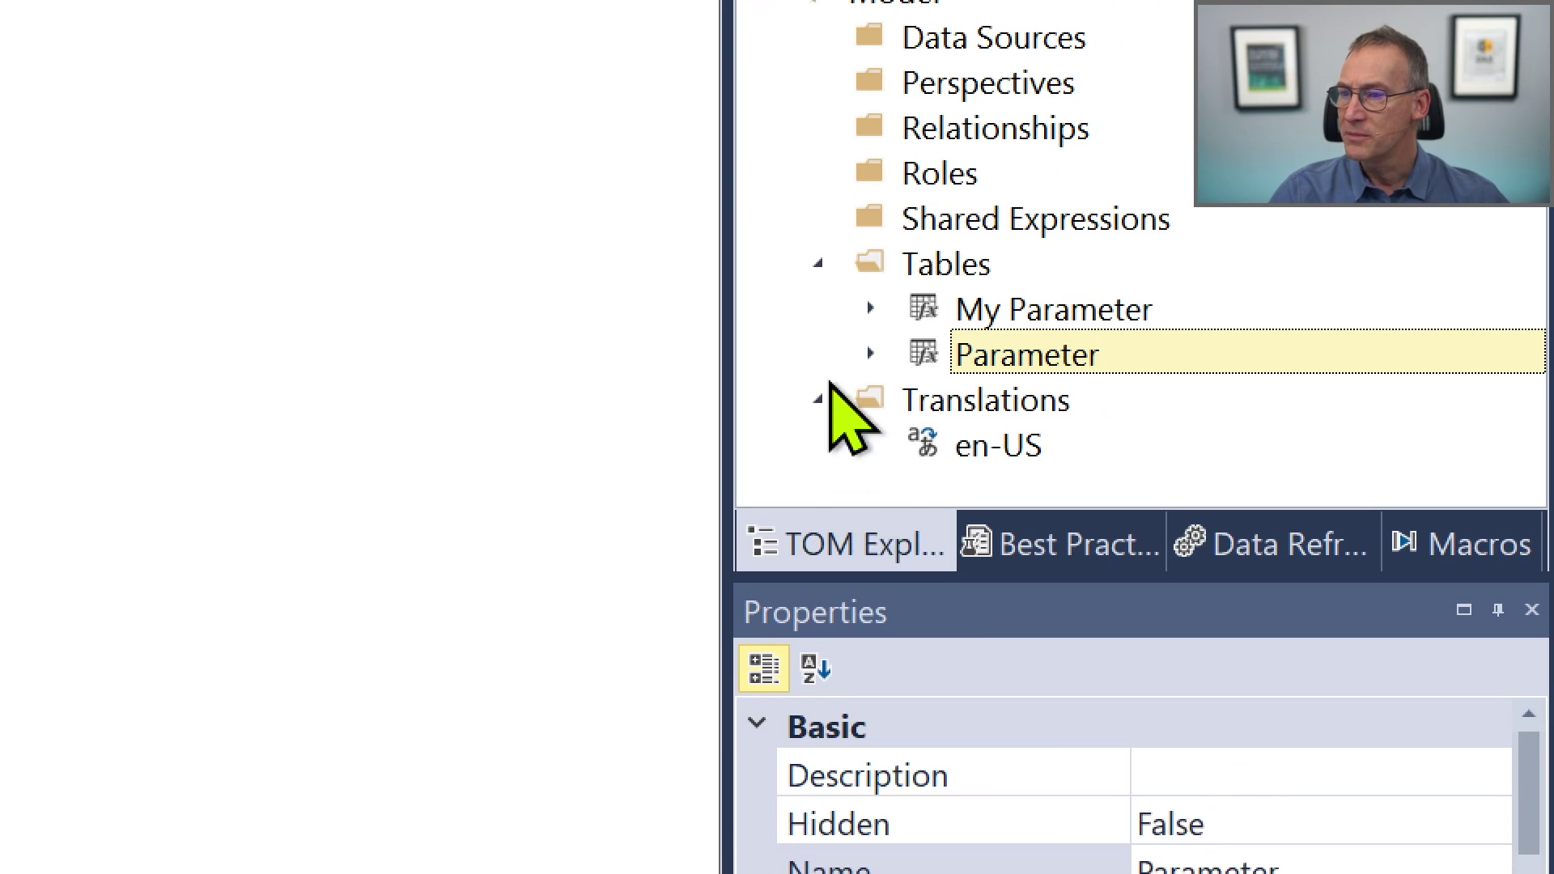
pyautogui.click(872, 354)
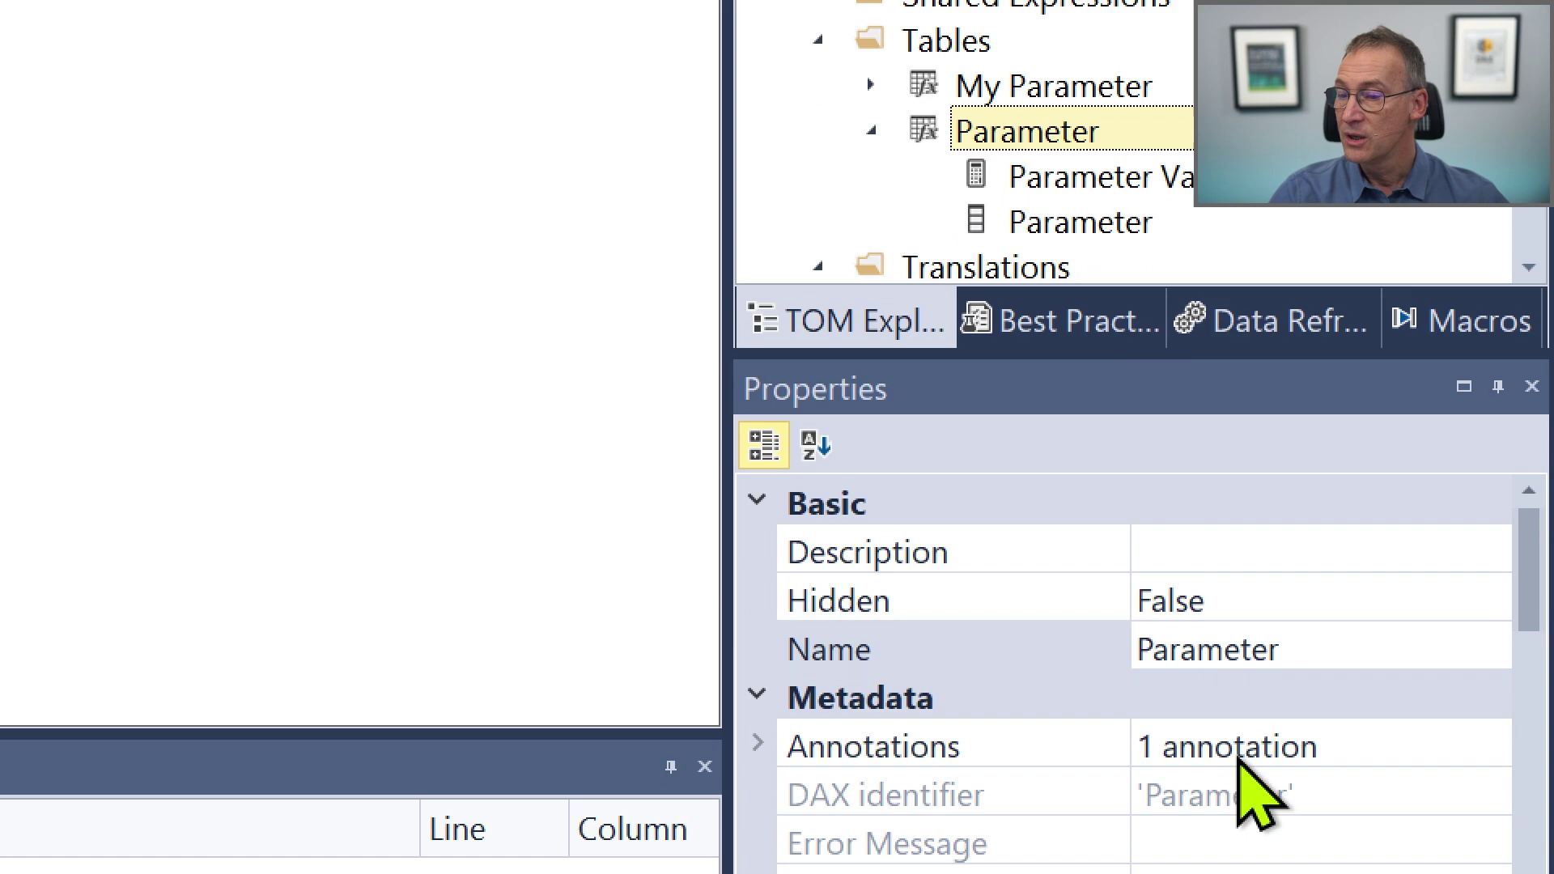
pyautogui.scroll(-1, 1251, 712)
pyautogui.scroll(-3, 1263, 733)
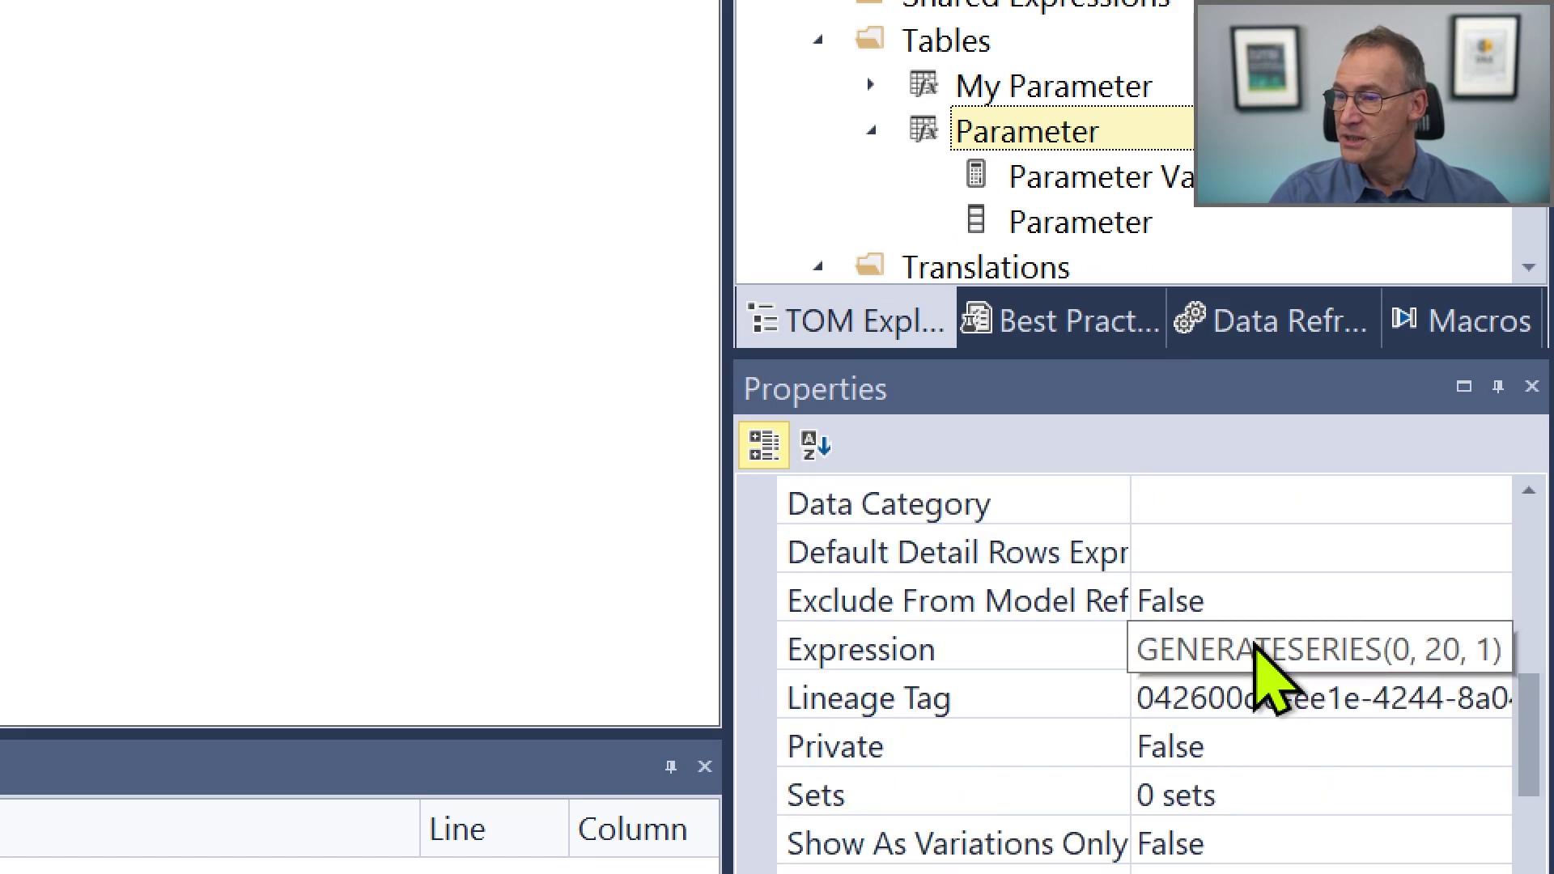
pyautogui.scroll(-2, 1222, 639)
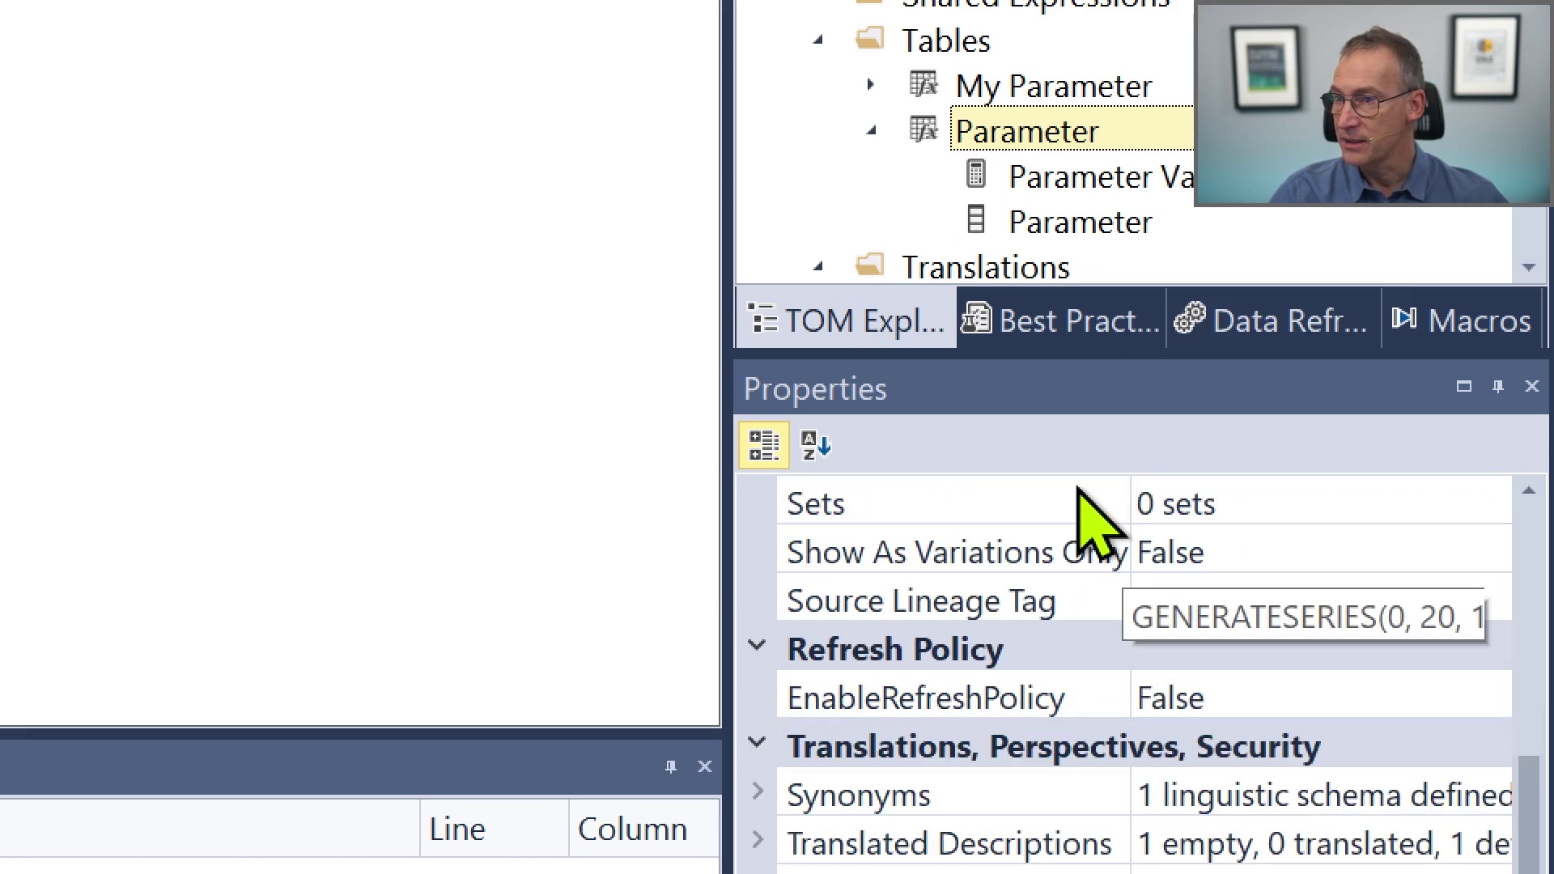
pyautogui.click(1077, 229)
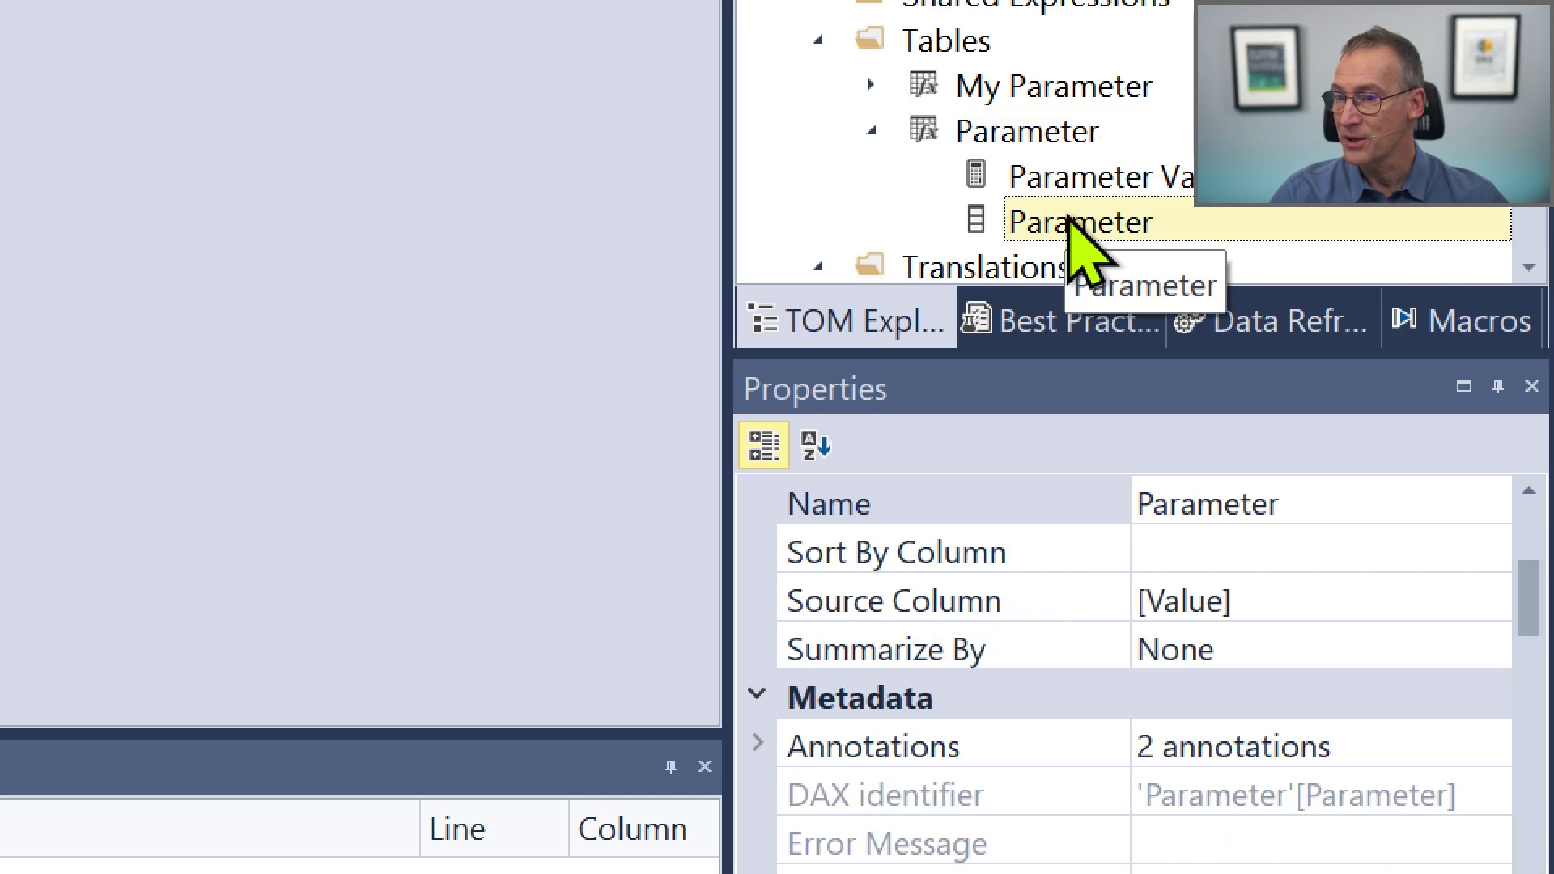
pyautogui.scroll(-2, 1215, 681)
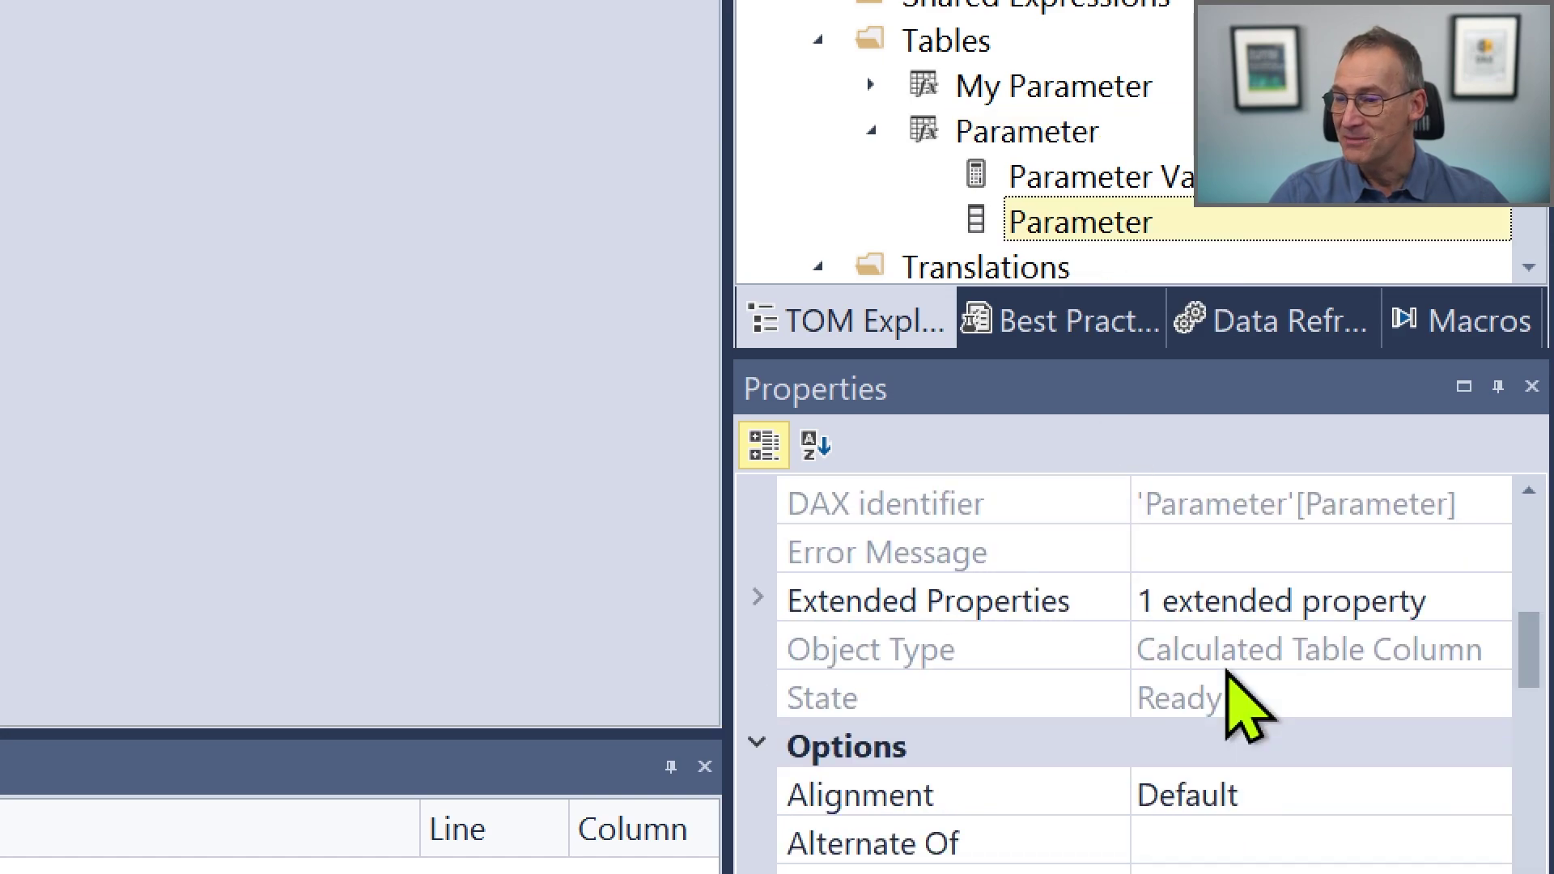
pyautogui.click(759, 597)
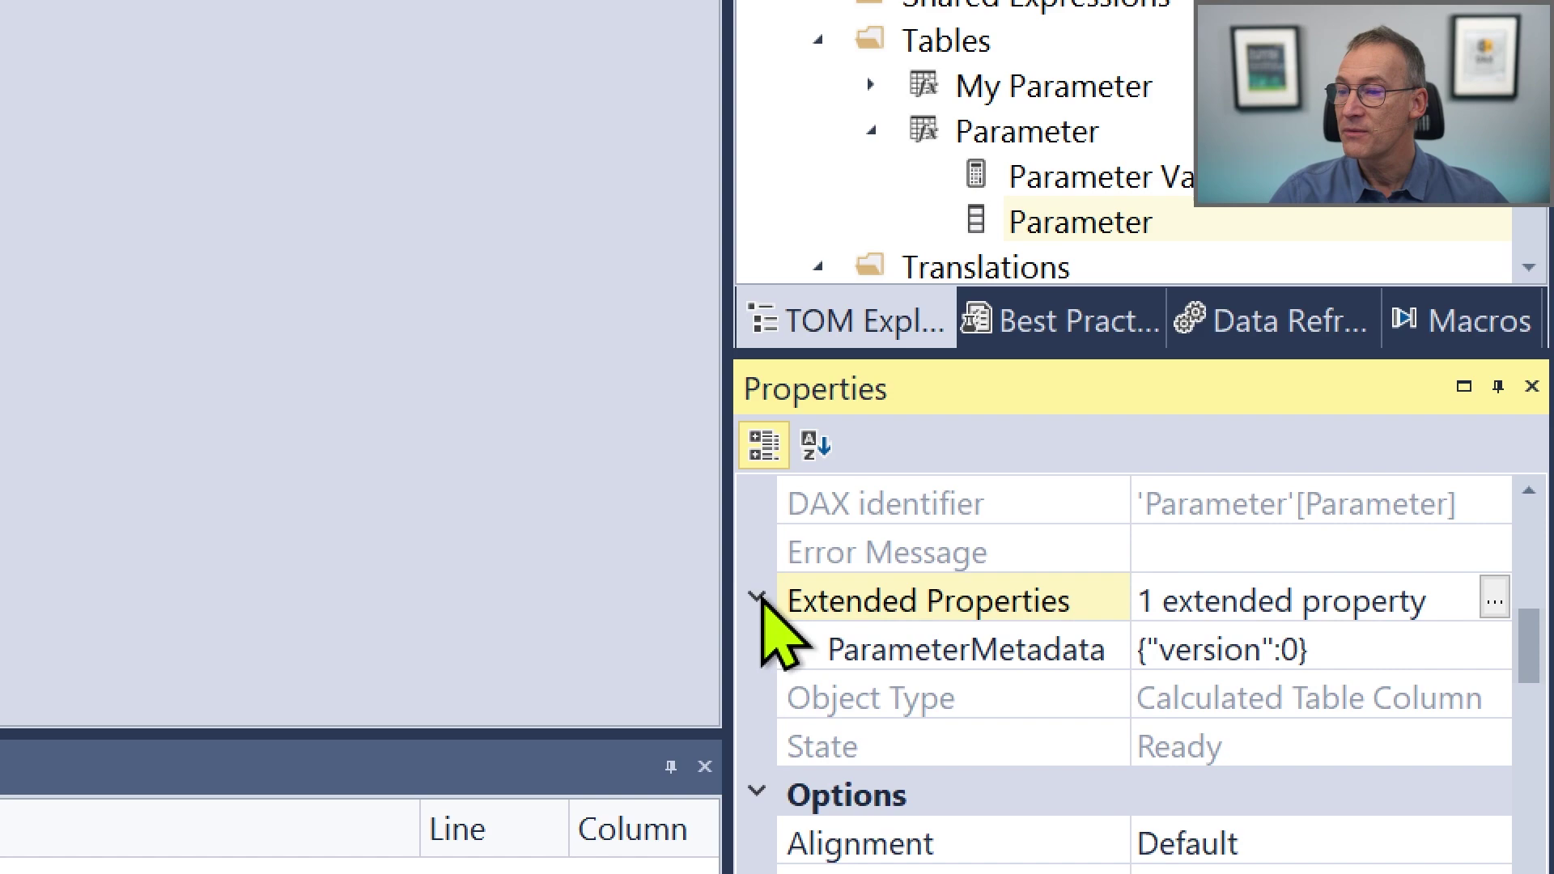
pyautogui.click(1016, 656)
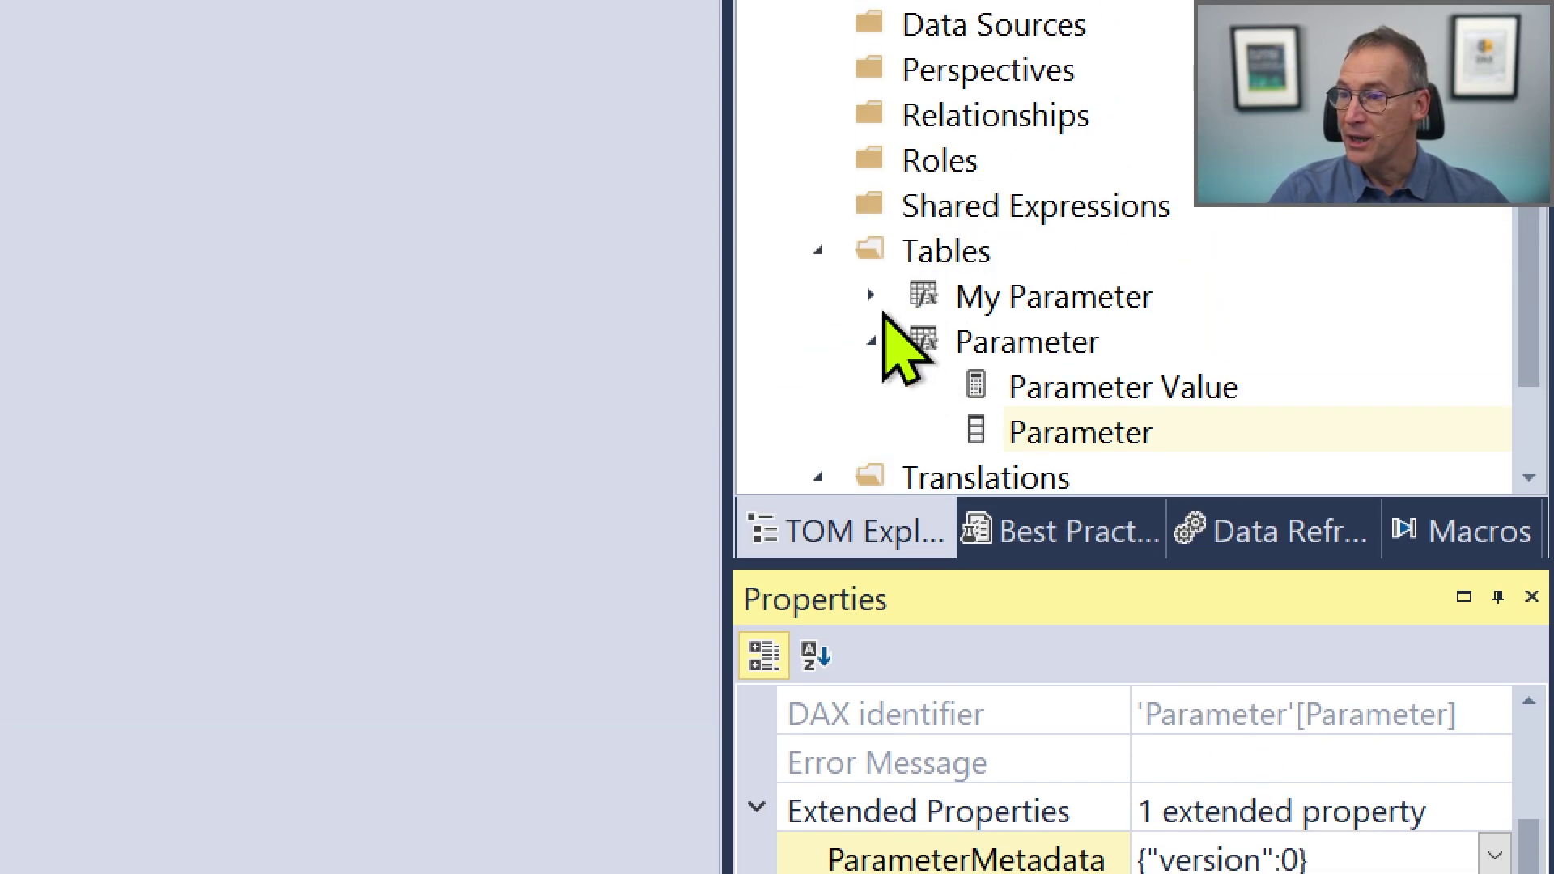
# Compare with the My Parameter column, which lacks it, then reshow Parameter's extended properties.
pyautogui.click(869, 296)
pyautogui.click(1076, 354)
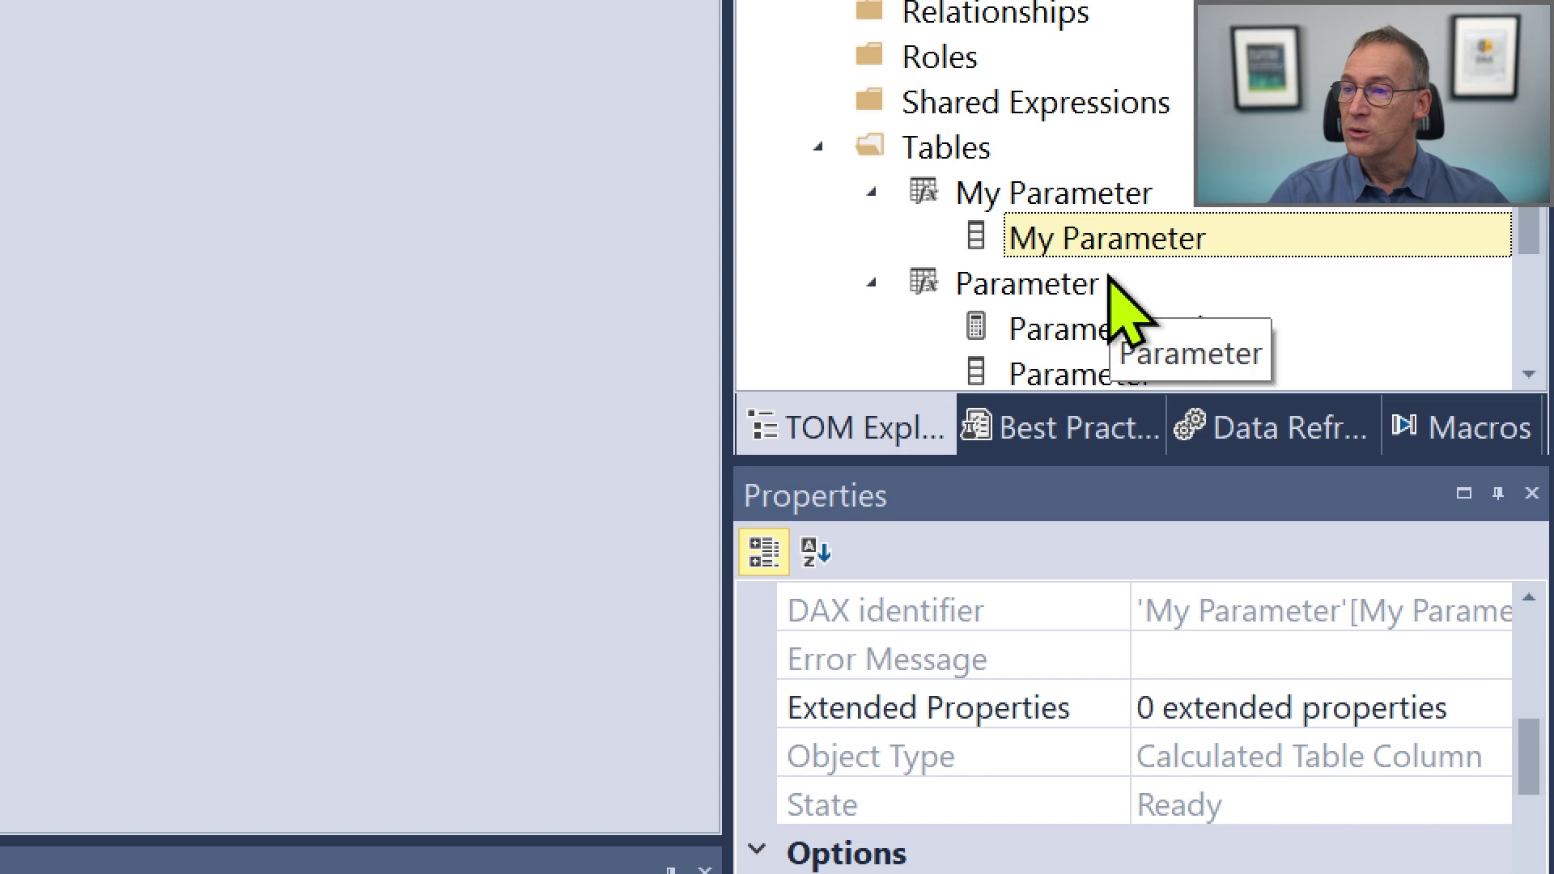
pyautogui.scroll(-1, 1140, 348)
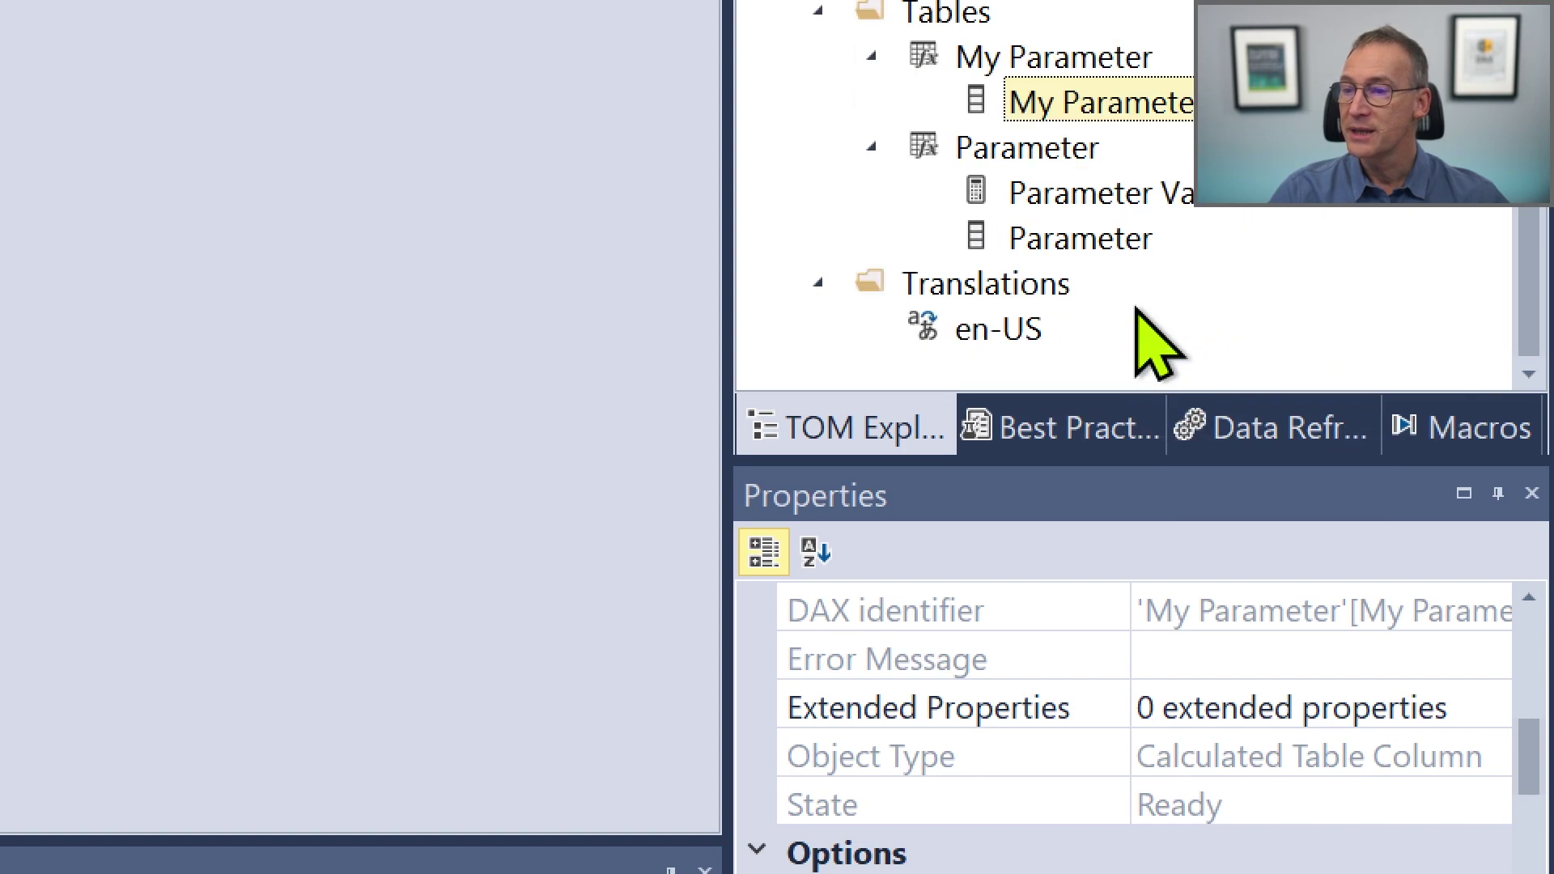
pyautogui.click(1114, 227)
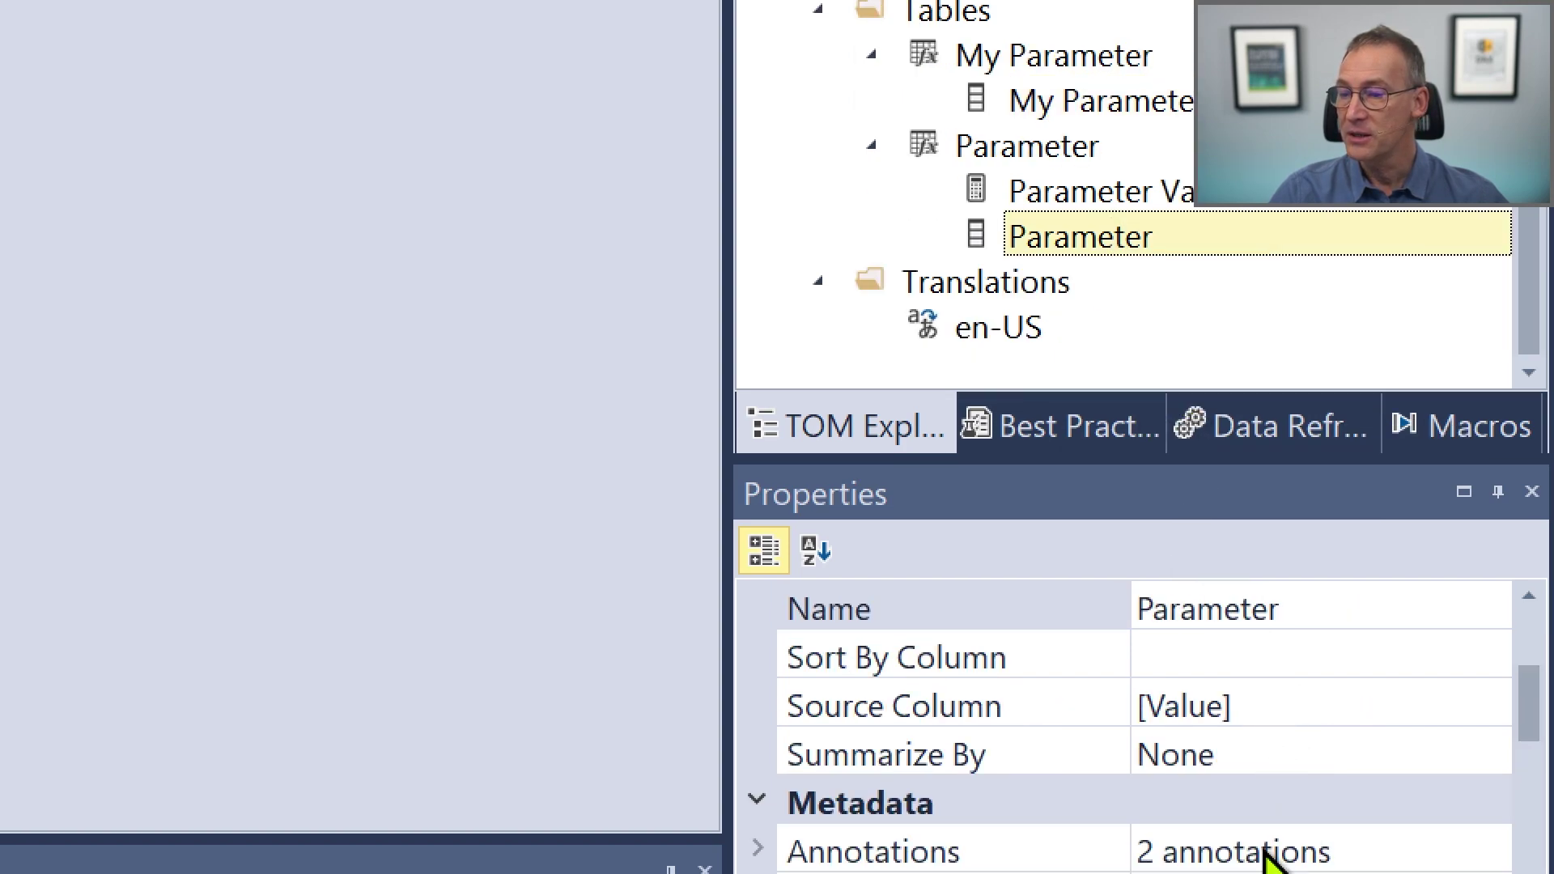
pyautogui.scroll(-2, 1264, 842)
pyautogui.scroll(-1, 1264, 839)
pyautogui.scroll(1, 1204, 680)
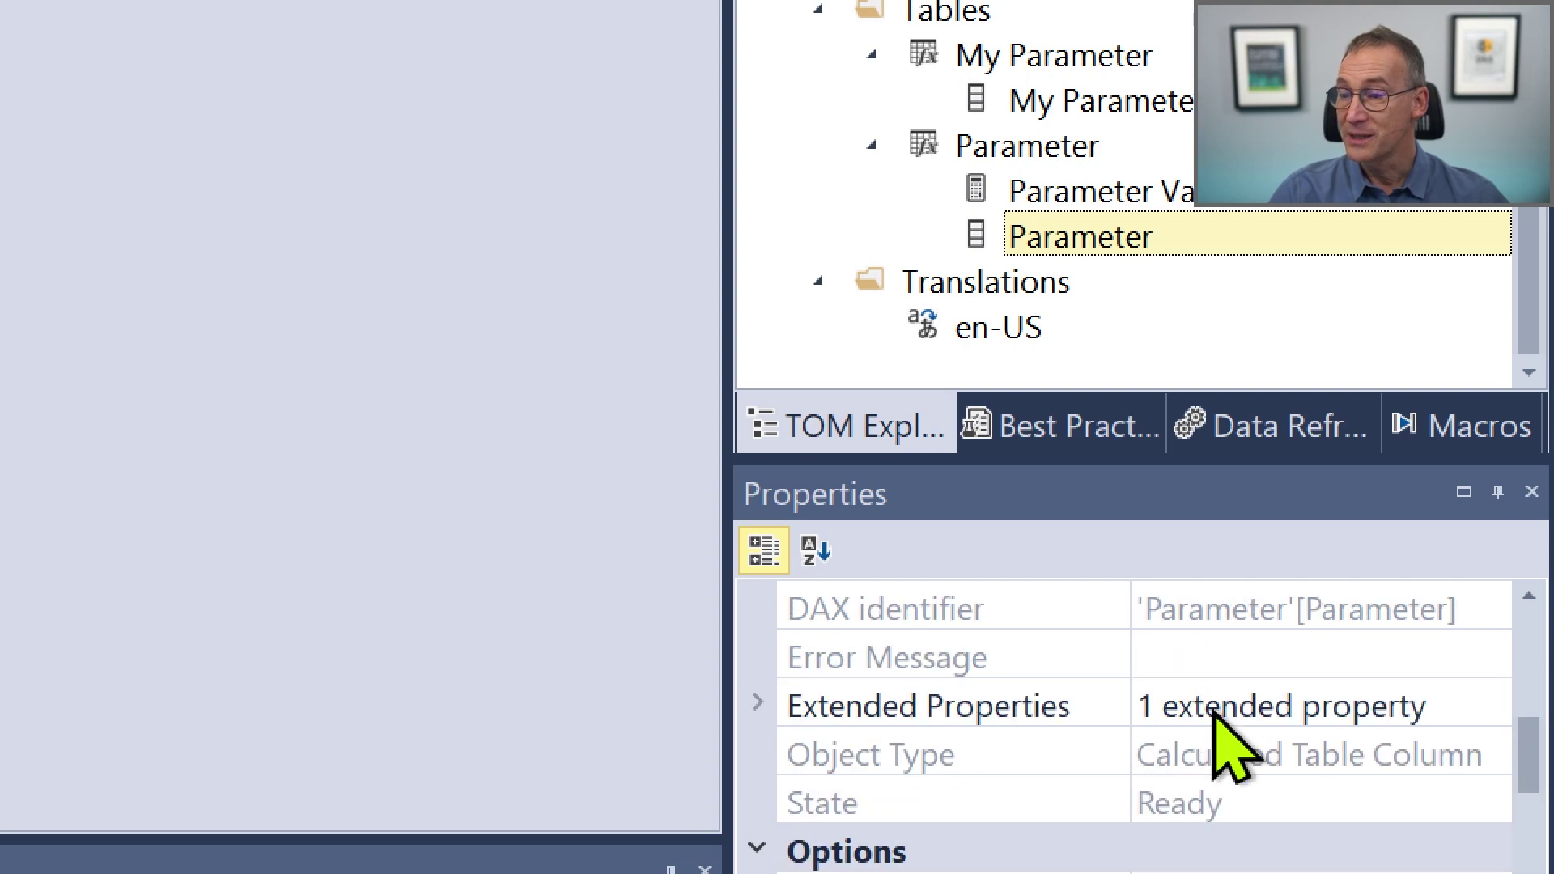
pyautogui.click(761, 704)
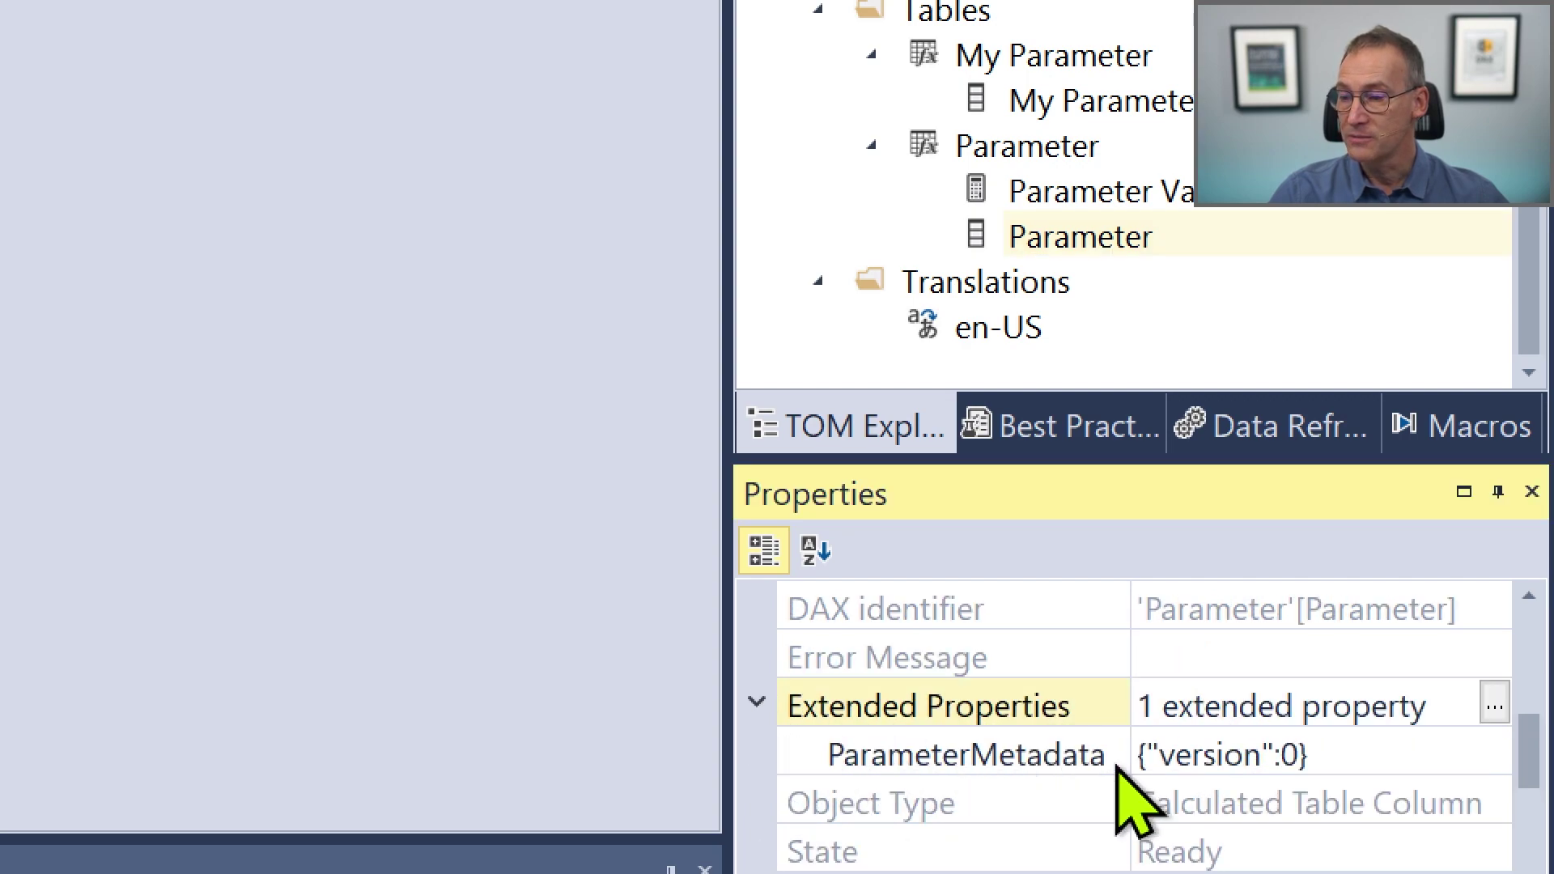
# Copy the {"version":0} value from the Parameter column's extended property editor, then cancel.
pyautogui.click(1286, 756)
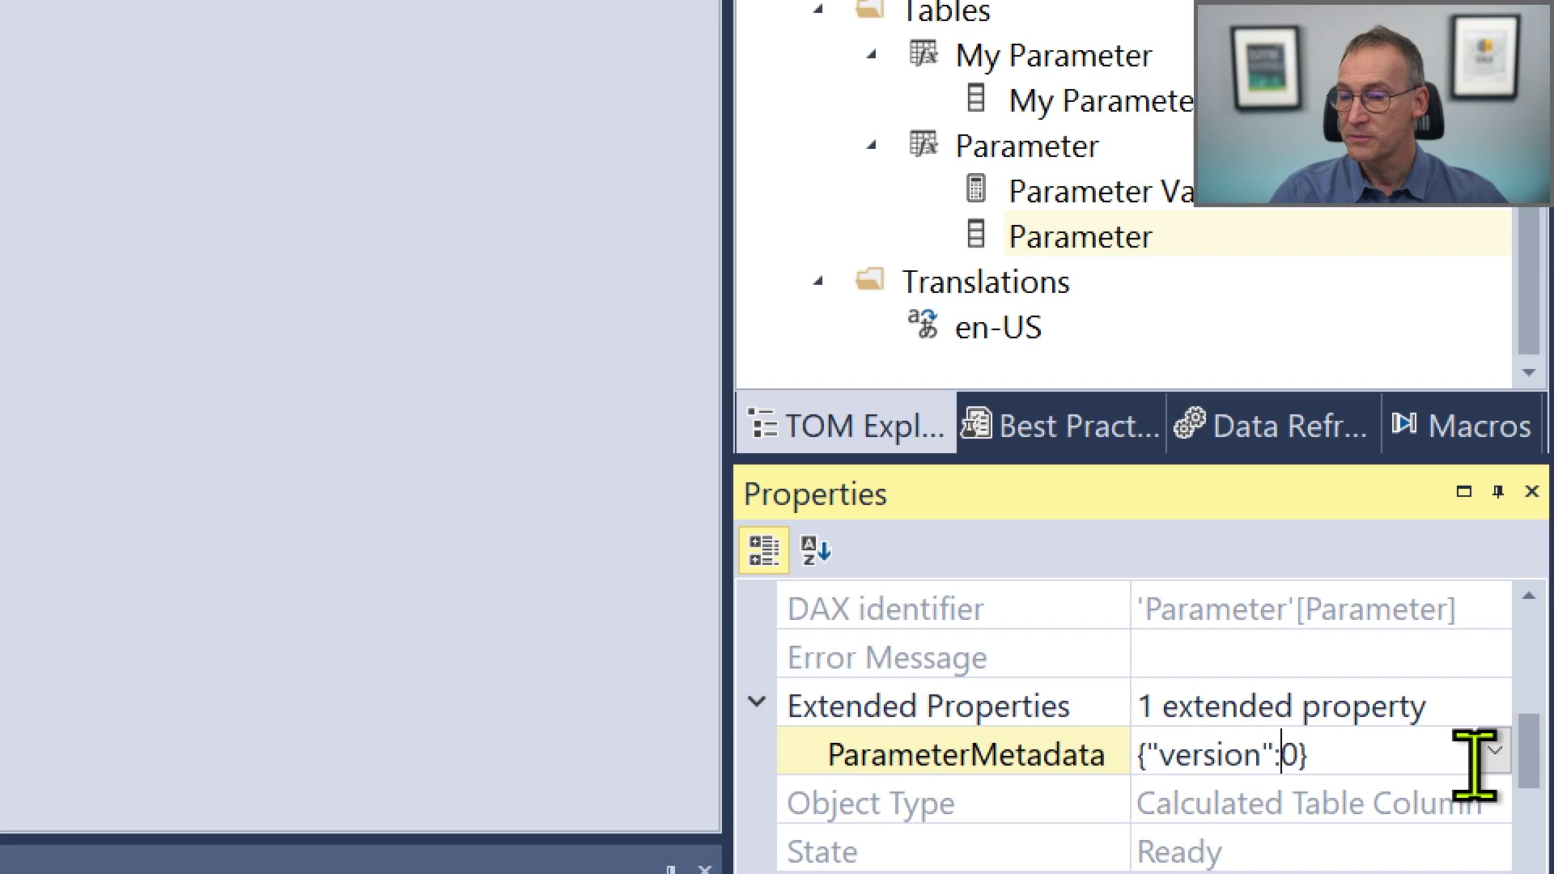
pyautogui.click(1488, 709)
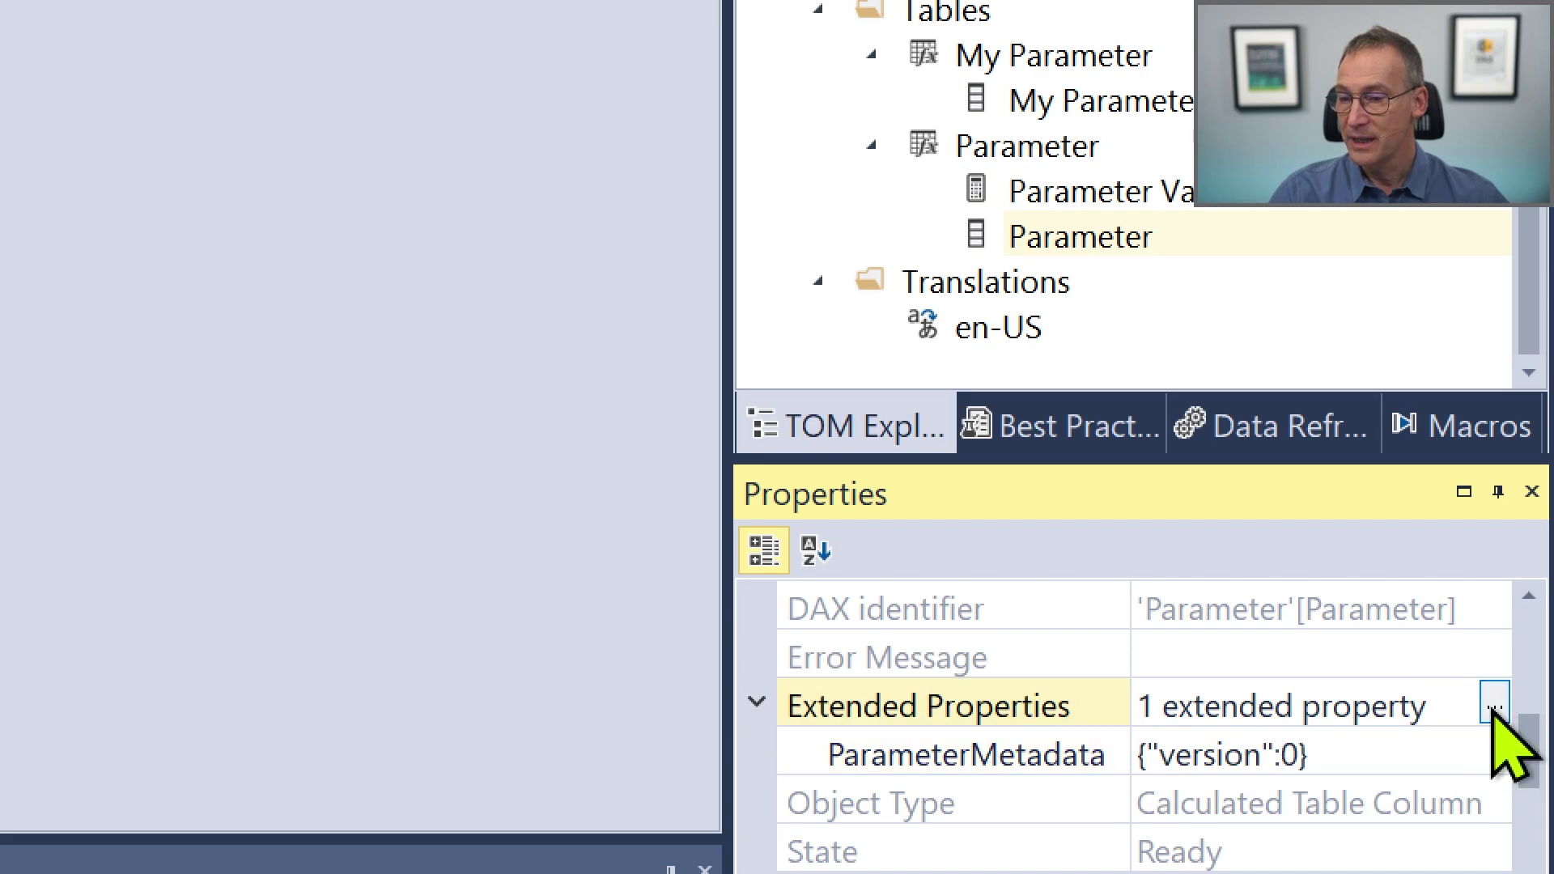
pyautogui.click(1493, 706)
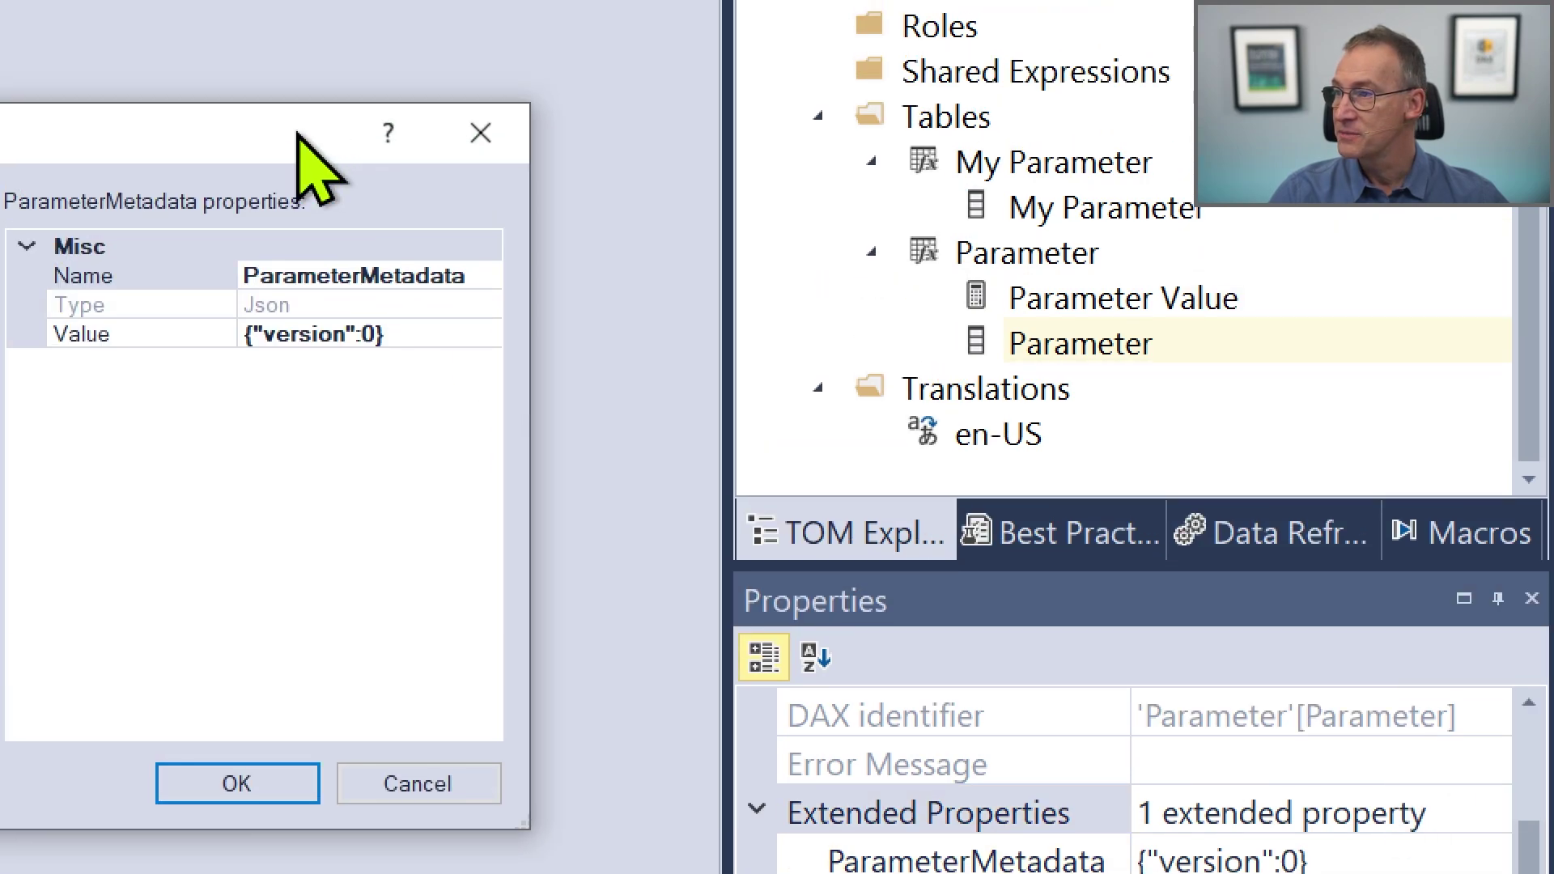
pyautogui.moveTo(299, 29); pyautogui.dragTo(1121, 84)
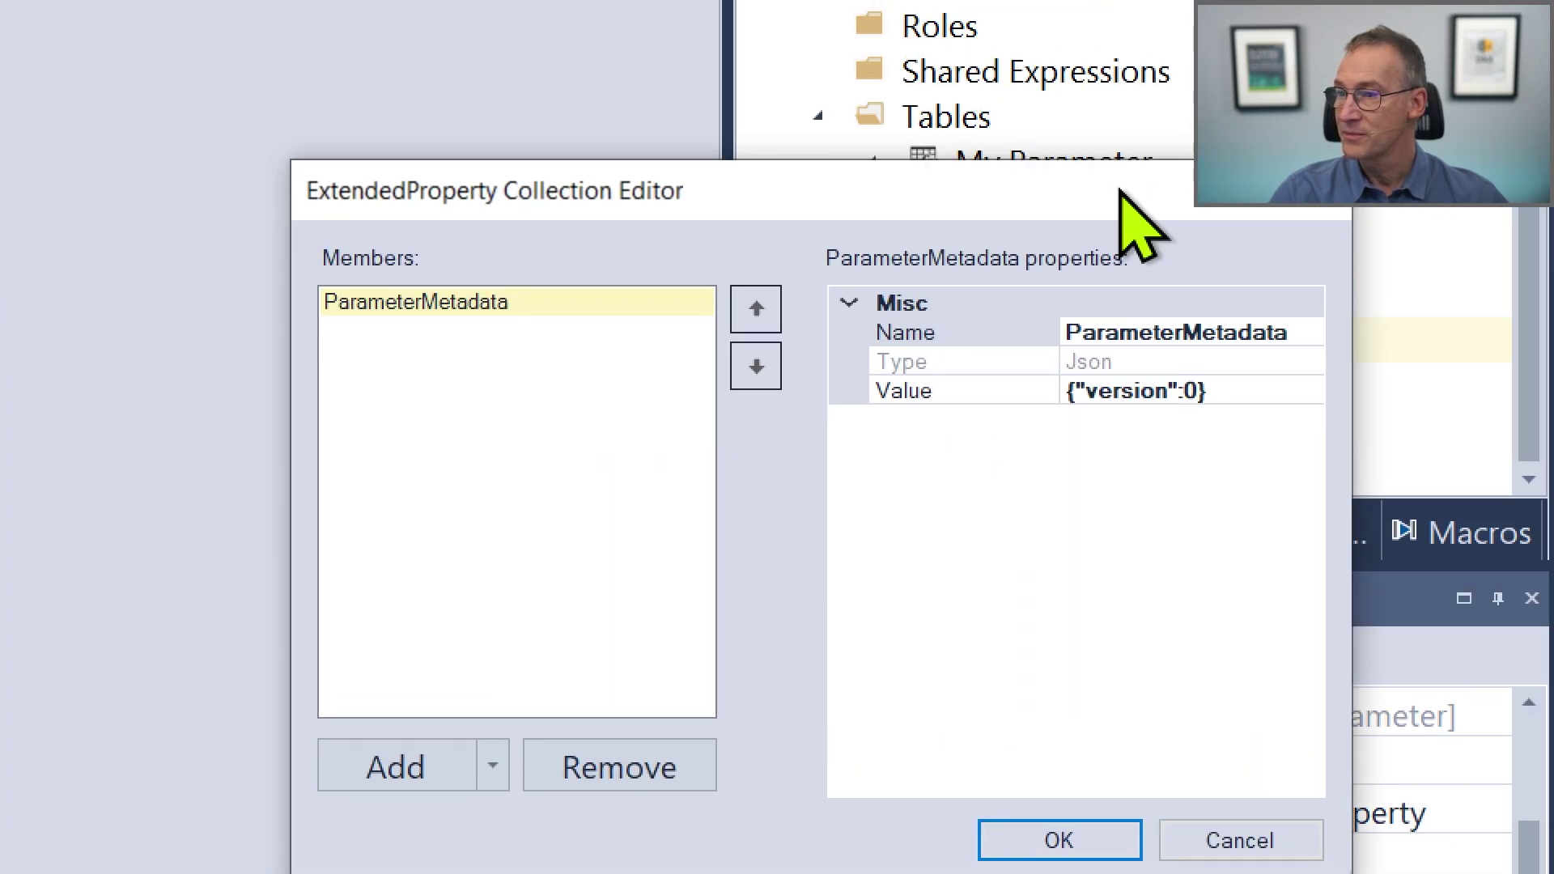
pyautogui.moveTo(1122, 191); pyautogui.dragTo(996, 182)
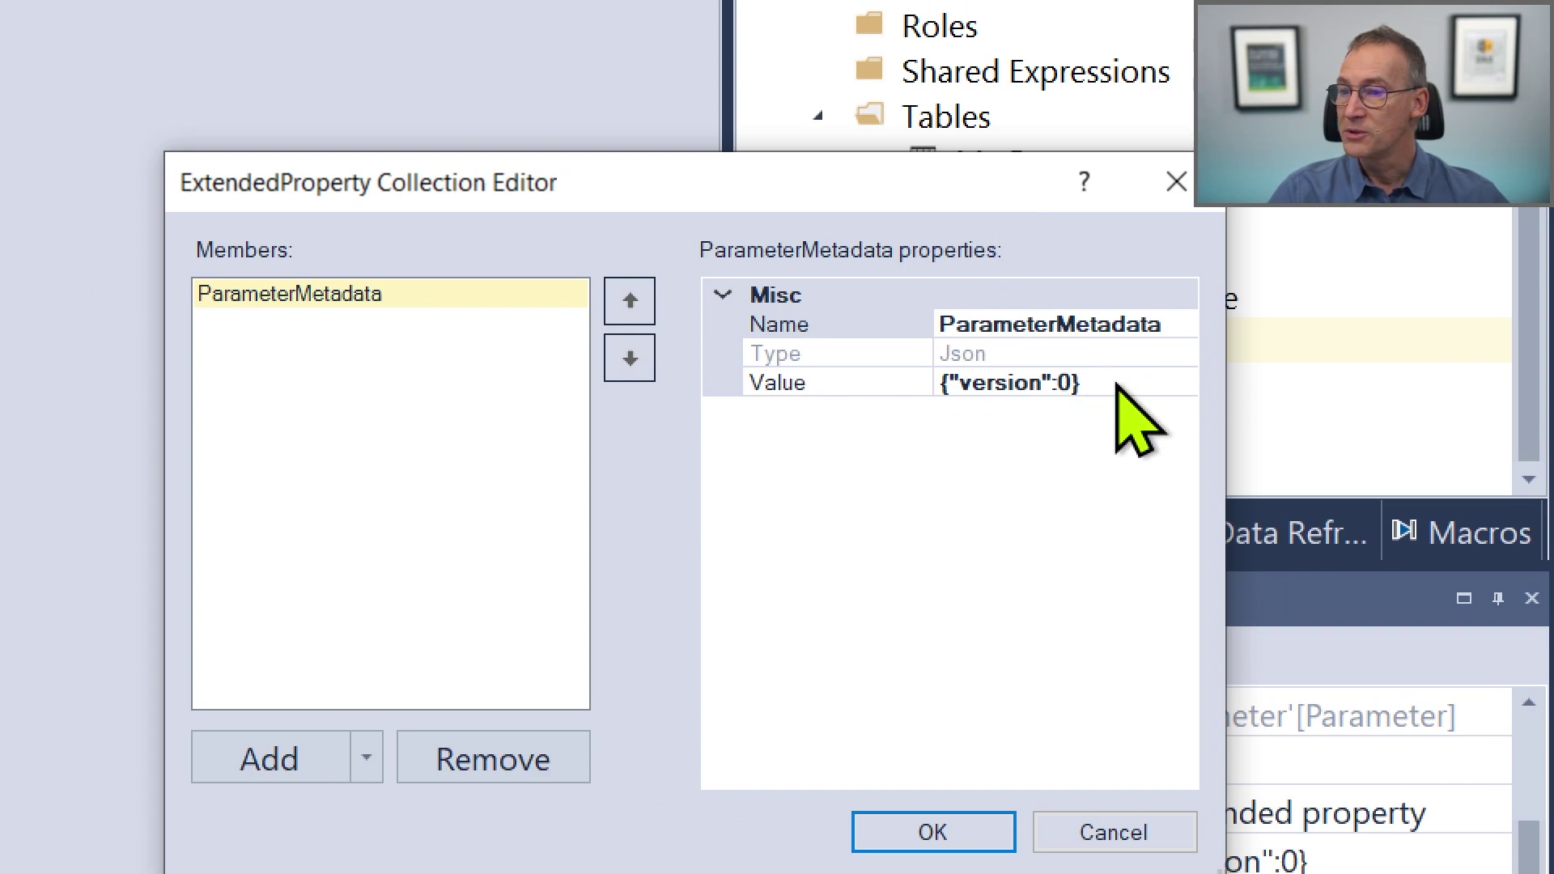
pyautogui.click(1065, 385)
pyautogui.moveTo(1117, 386); pyautogui.dragTo(931, 382)
pyautogui.hotkey('ctrl', 'c')
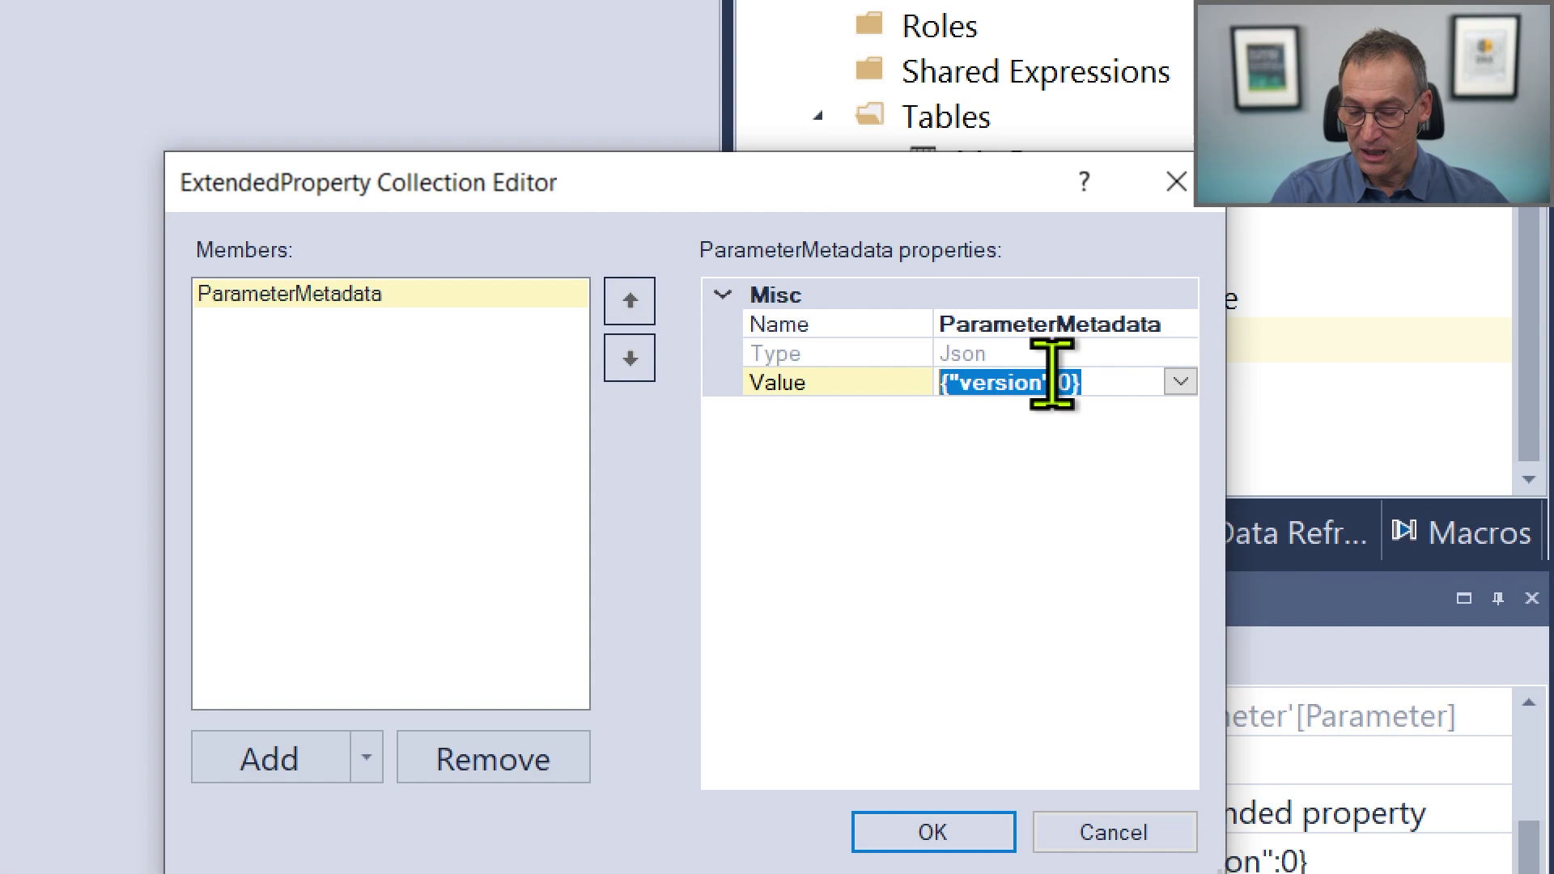
pyautogui.click(1044, 830)
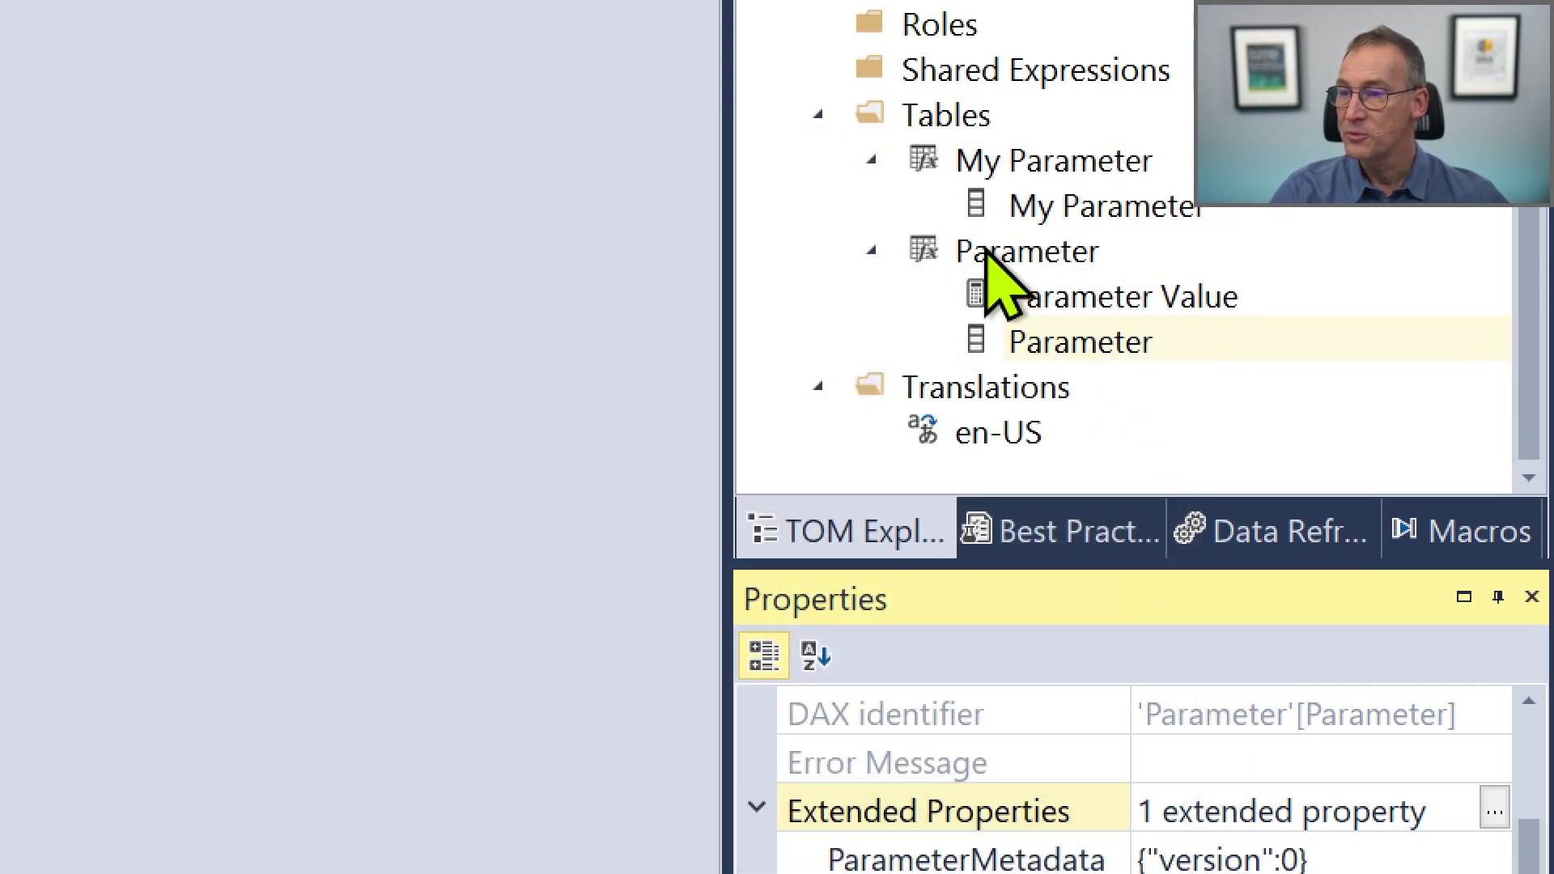
# On the My Parameter column, add a new extended property and paste {"version":0} as its value.
pyautogui.click(1056, 208)
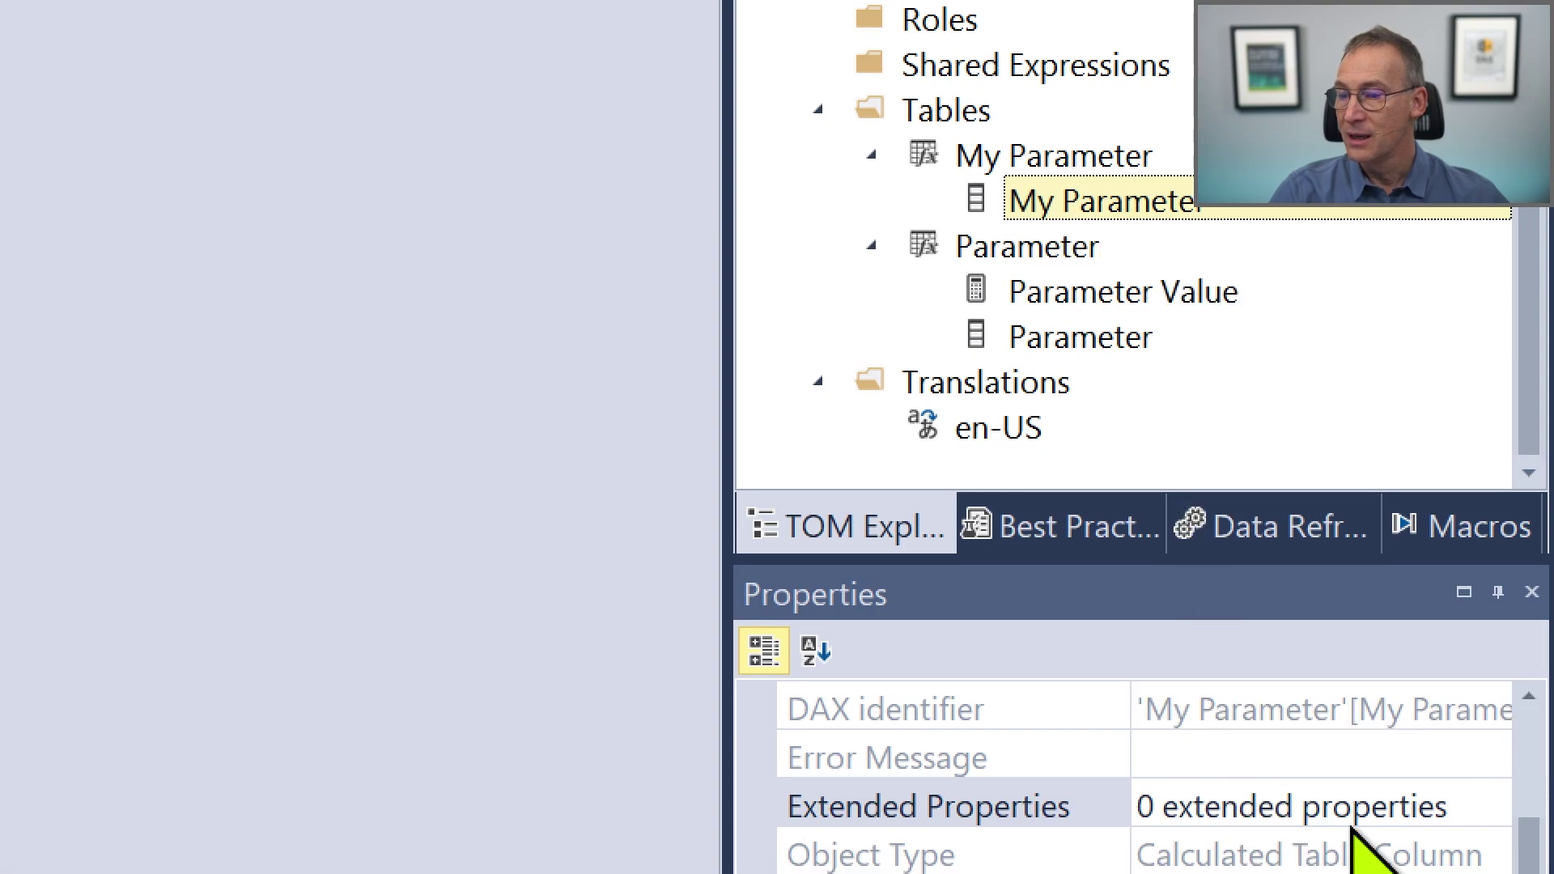
pyautogui.click(1486, 812)
pyautogui.click(1494, 805)
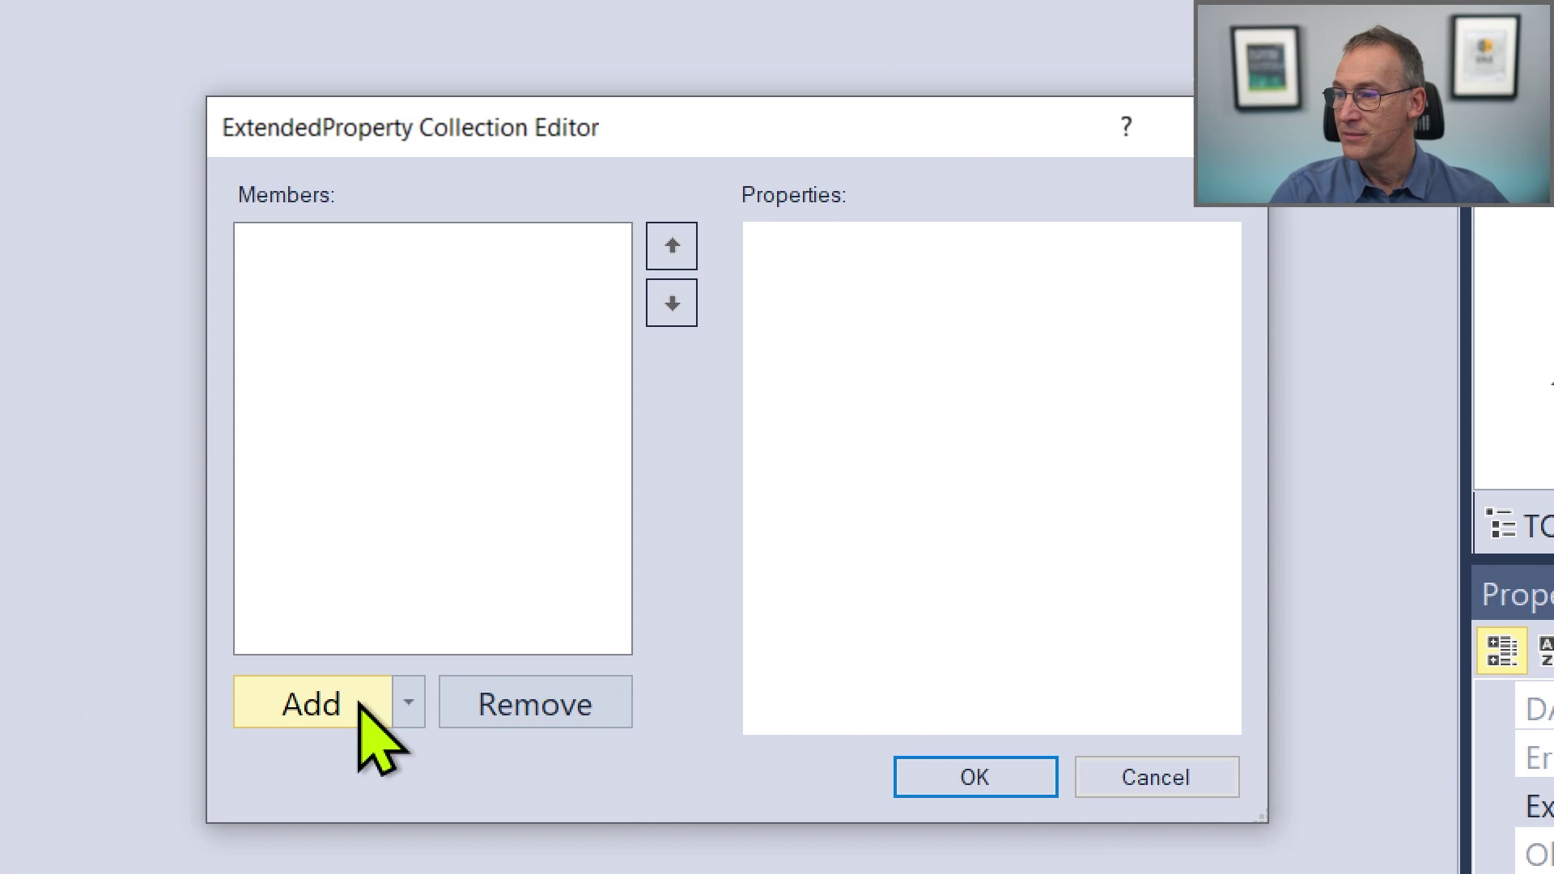
pyautogui.click(364, 706)
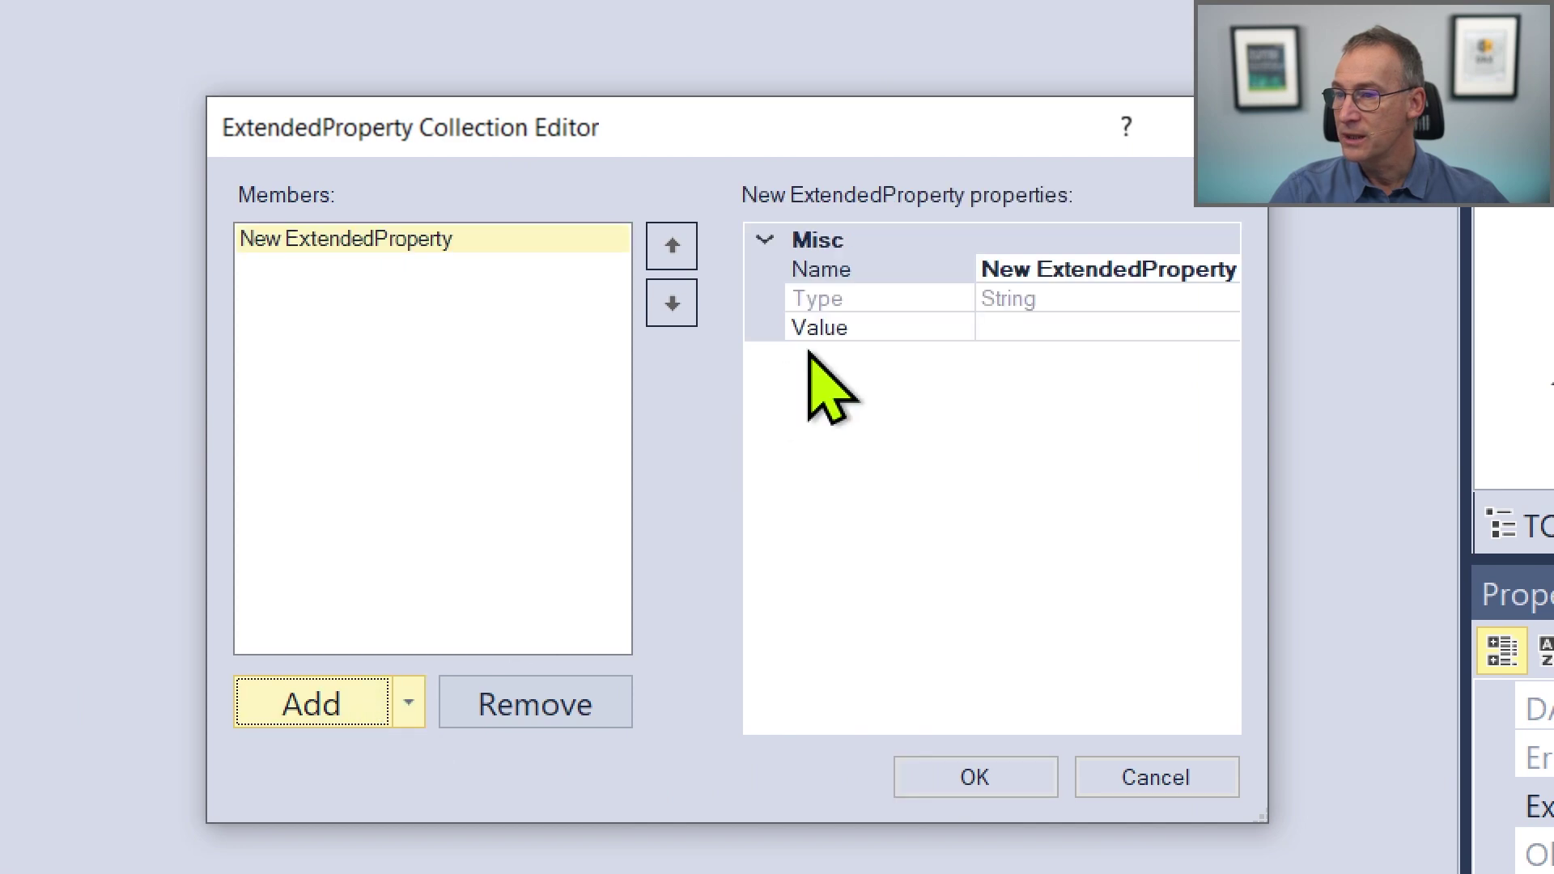
pyautogui.click(1086, 268)
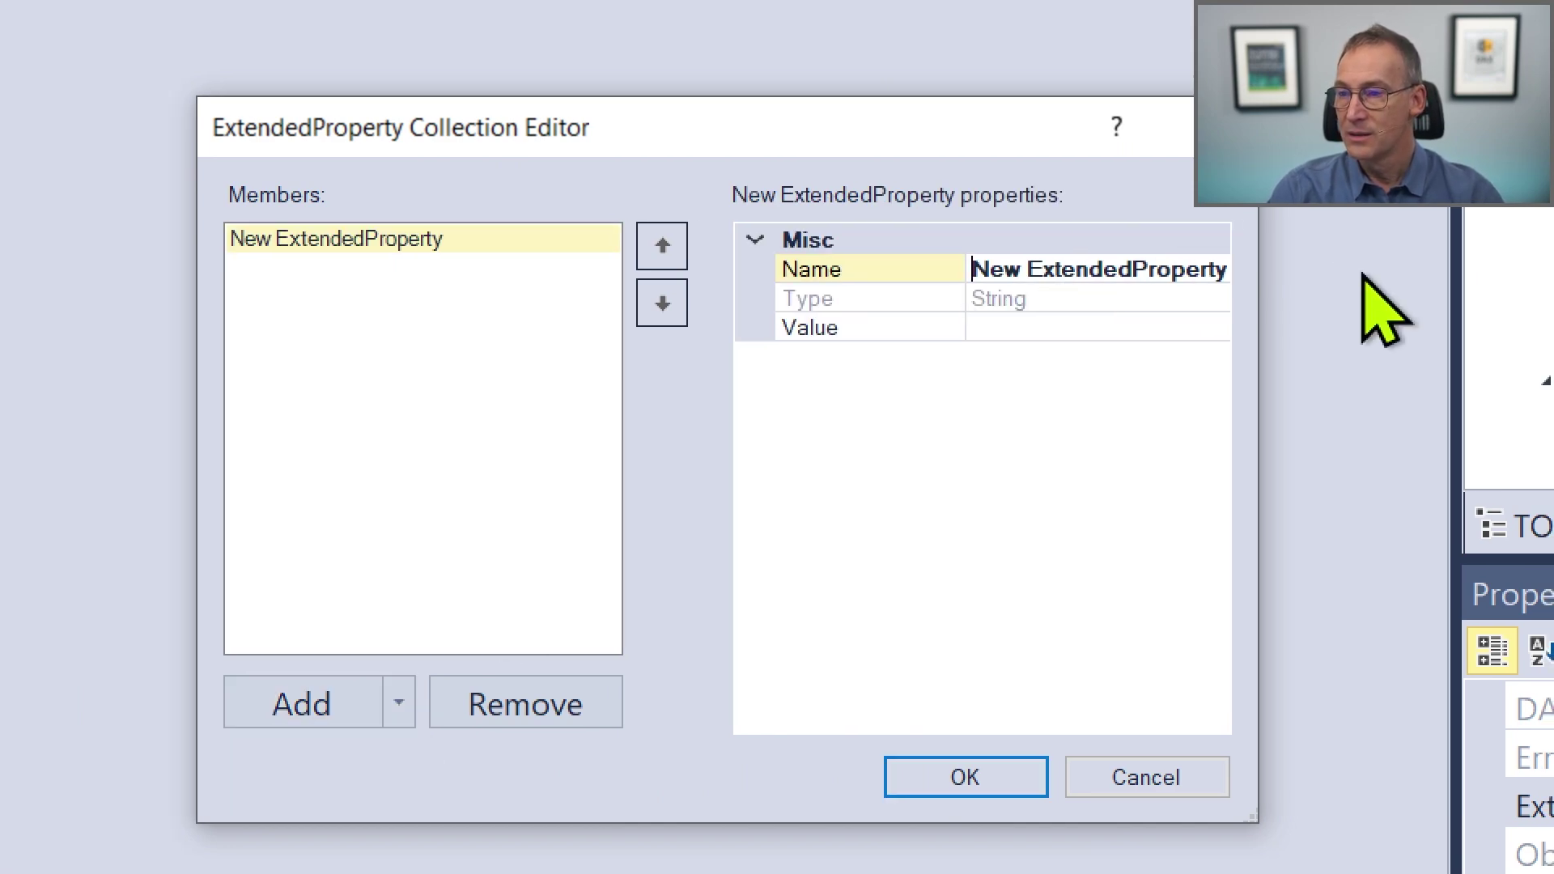
pyautogui.hotkey('ctrl', 'a')
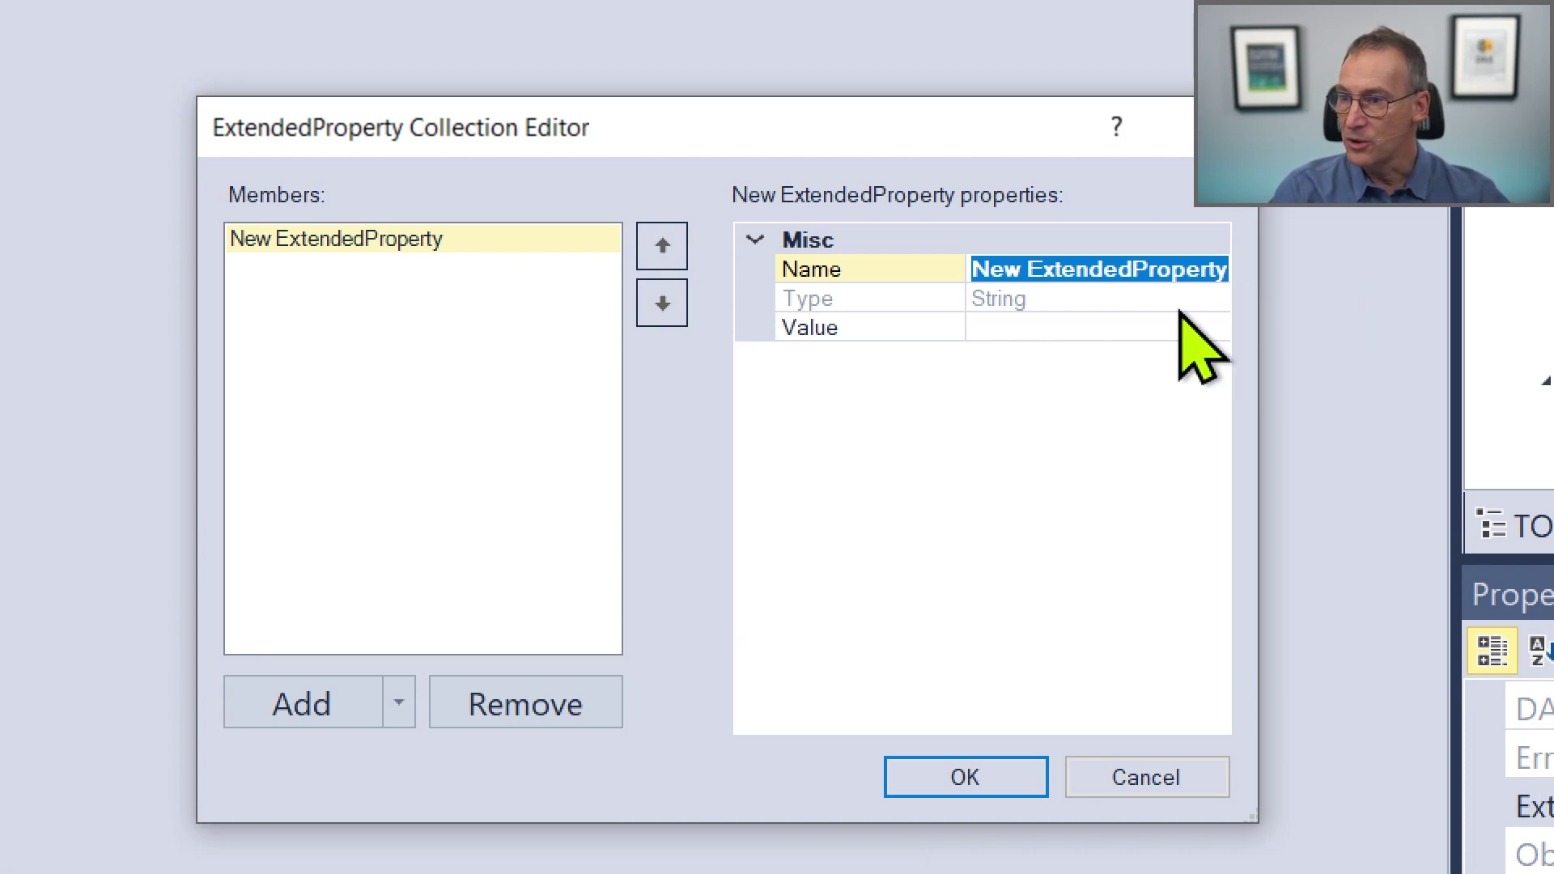
pyautogui.click(1045, 324)
pyautogui.hotkey('ctrl', 'v')
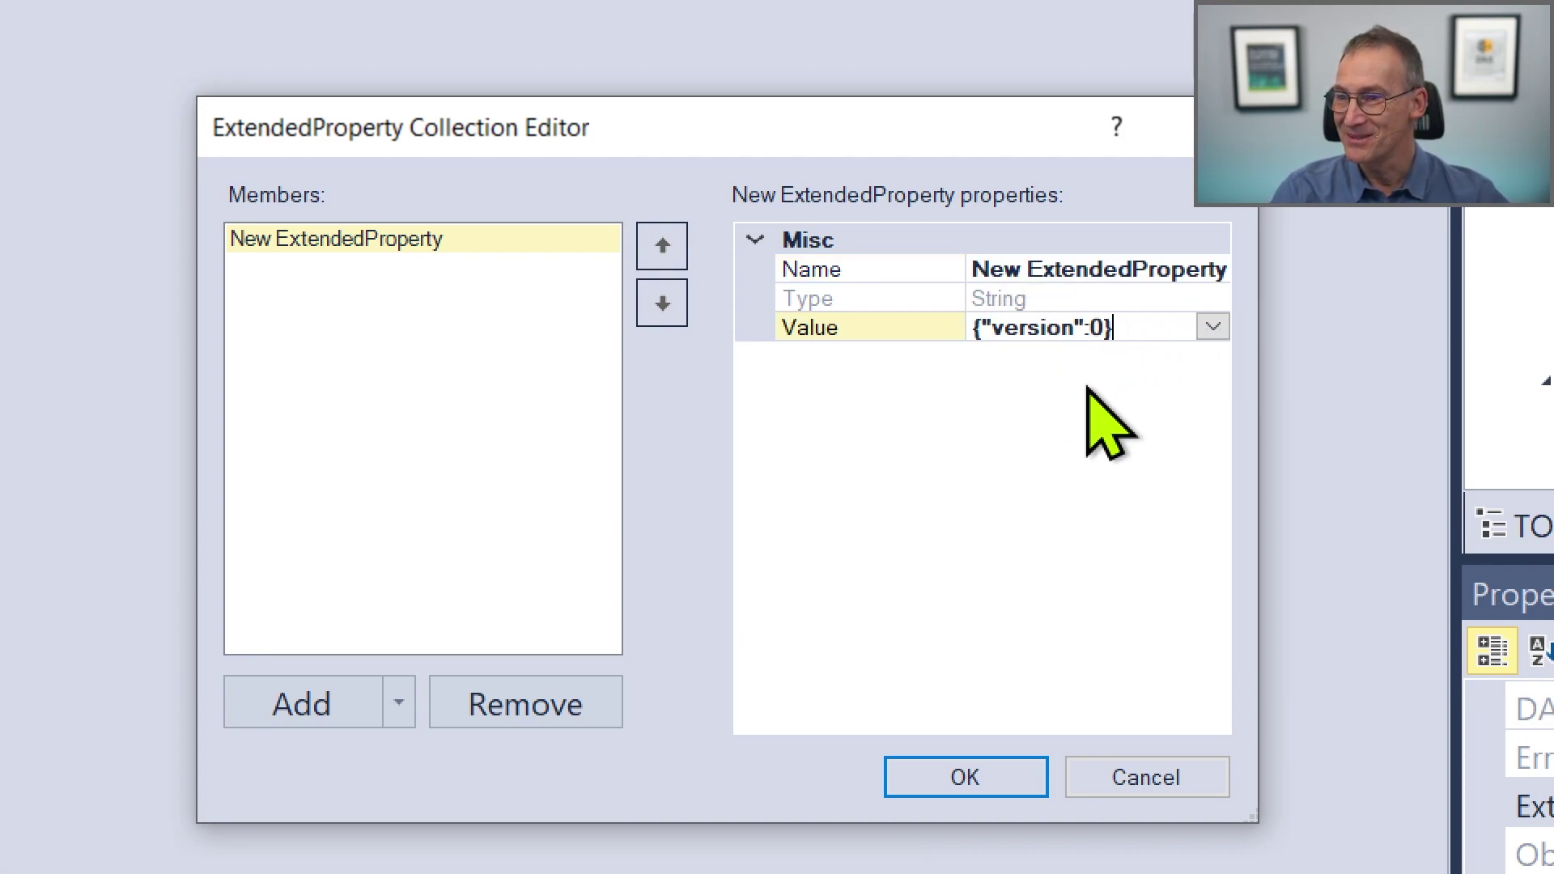
# Name the new extended property ParameterMetadata and keep it.
pyautogui.click(1145, 271)
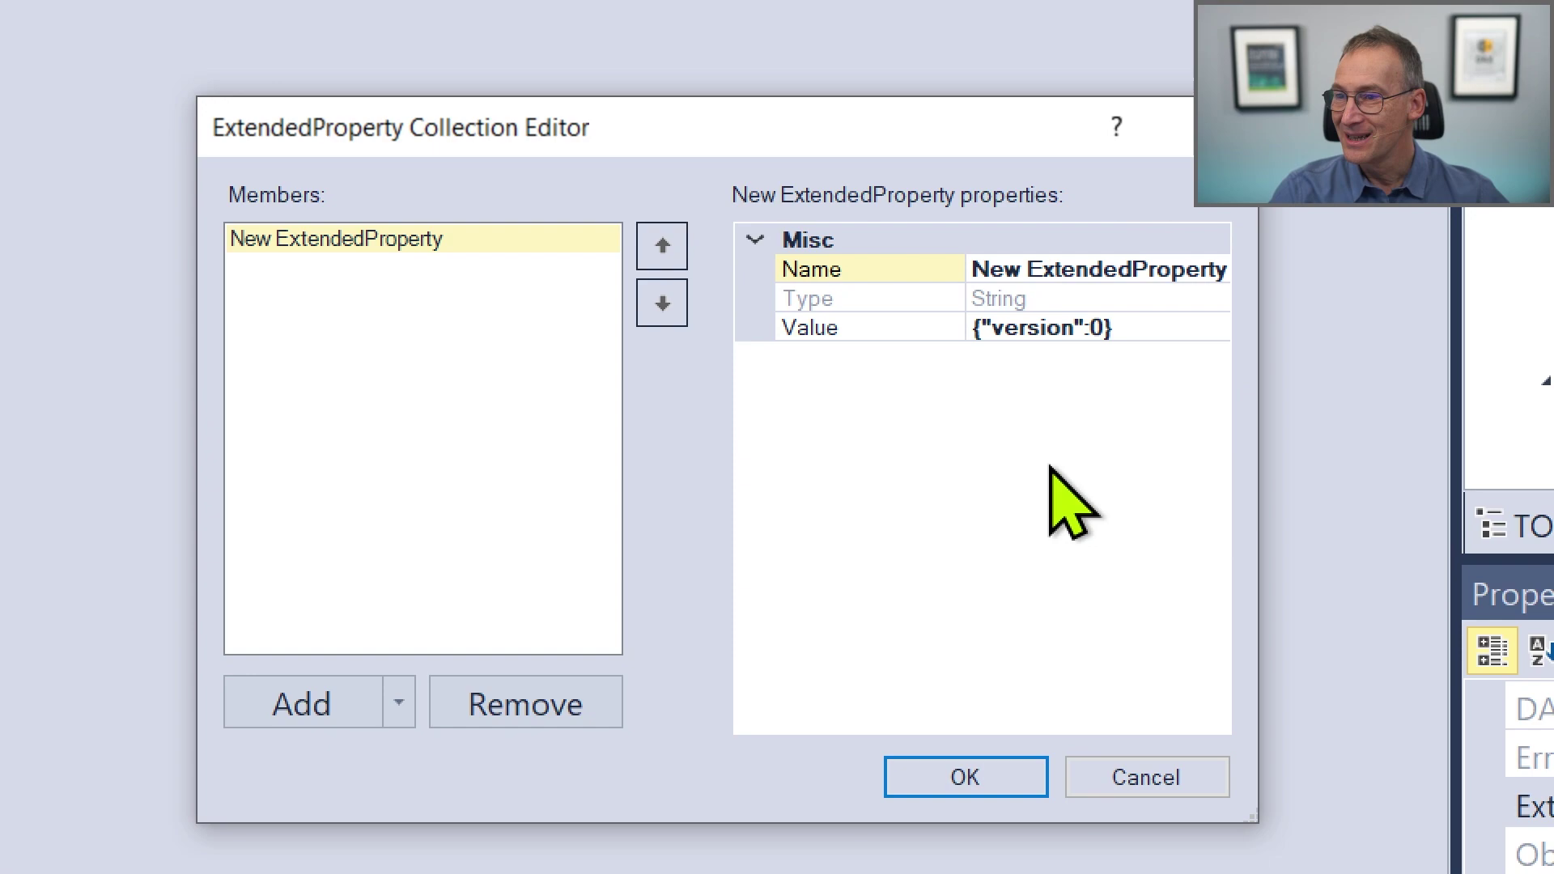
pyautogui.click(1116, 270)
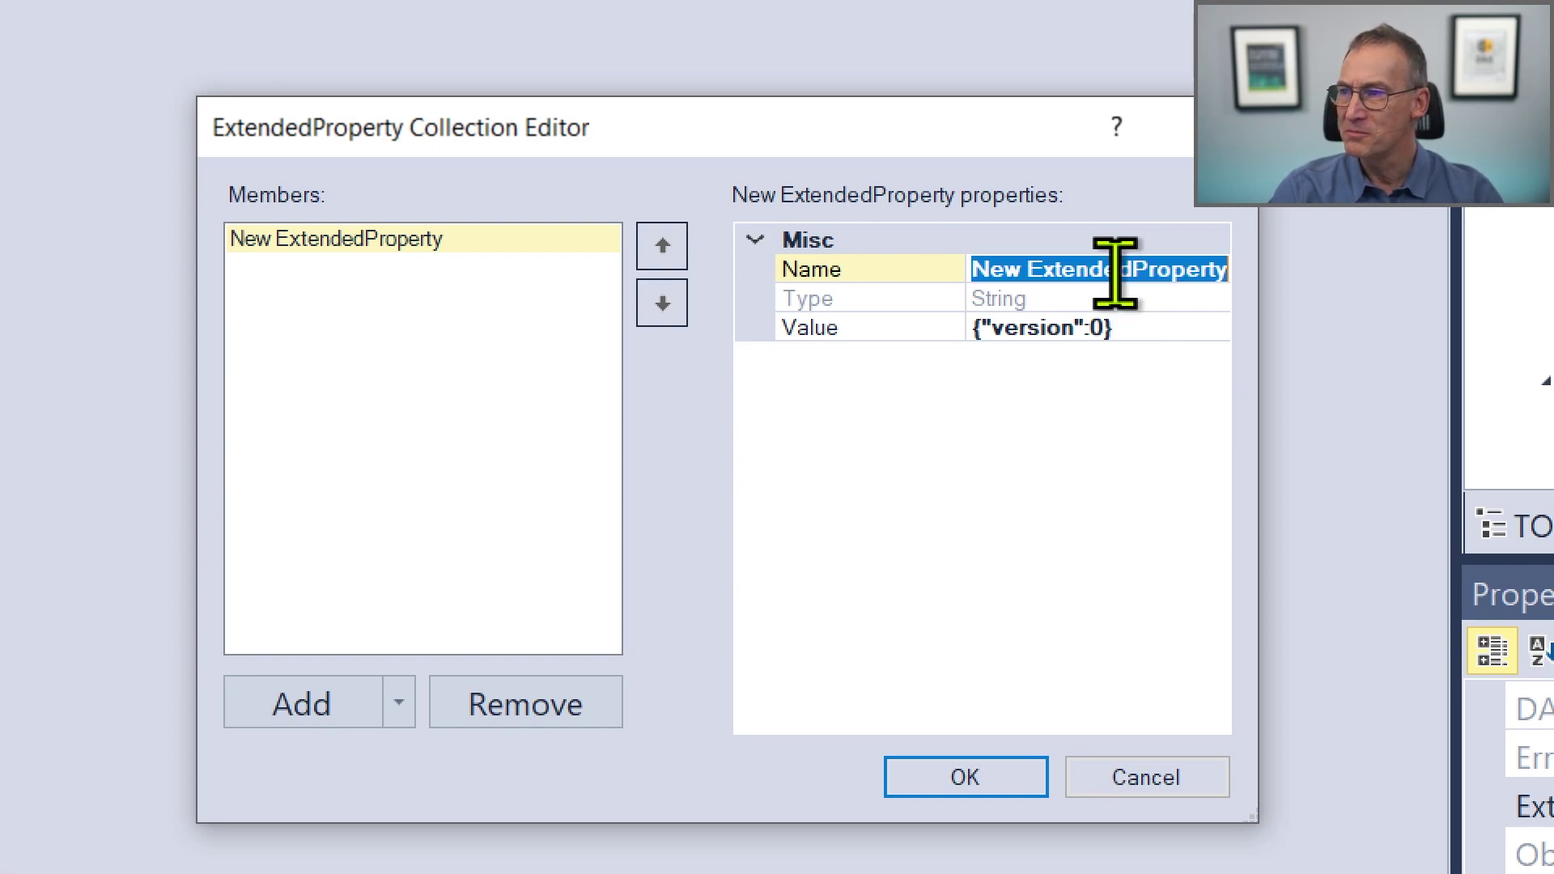
pyautogui.write('ParameterMetadata')
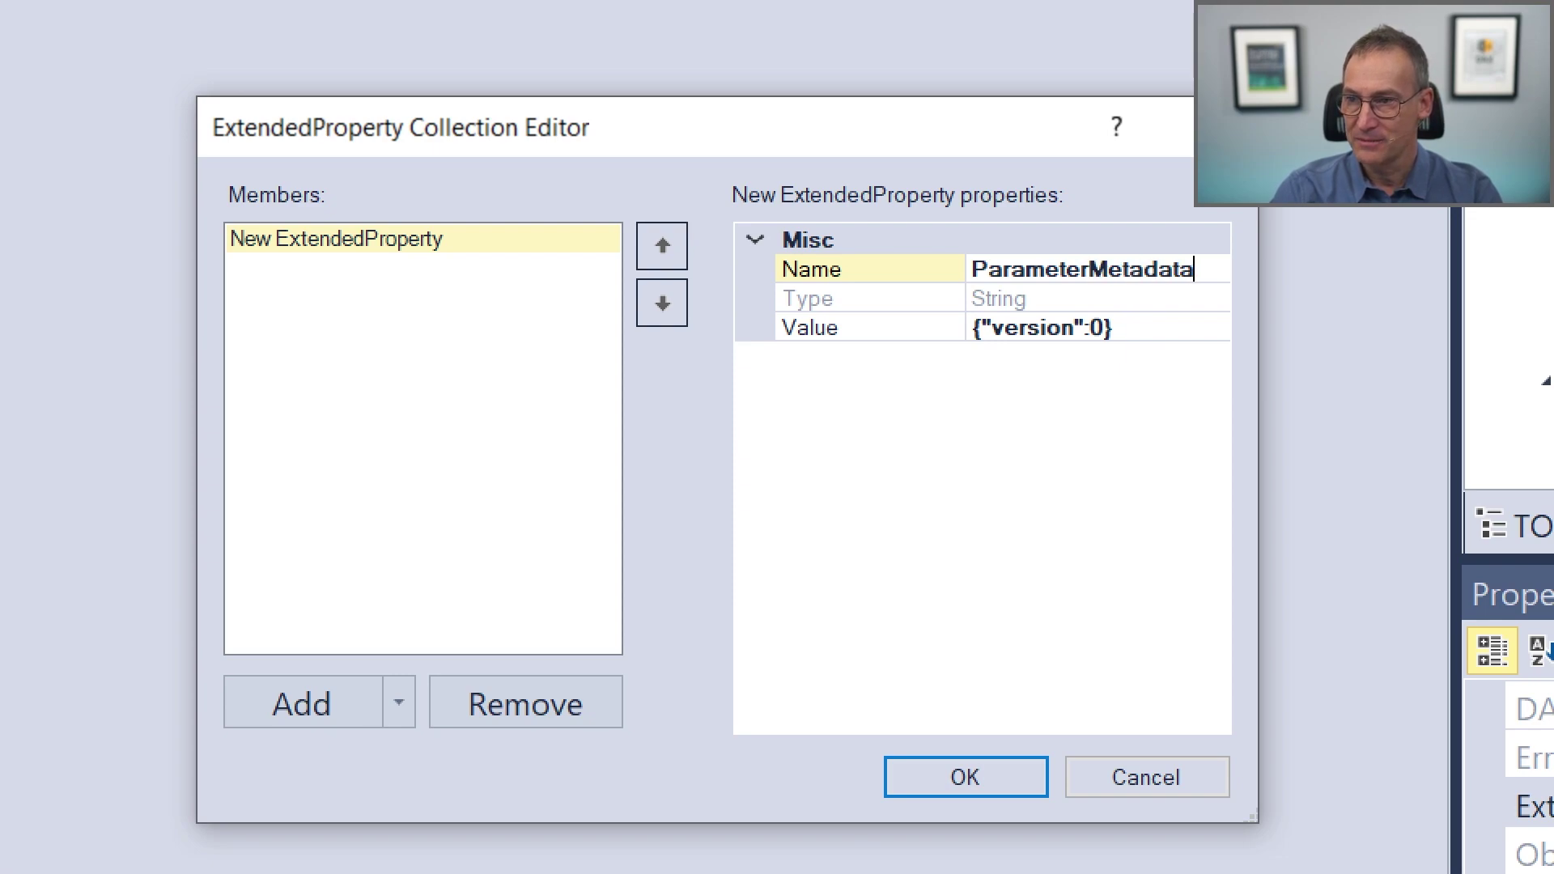
pyautogui.press('Return')
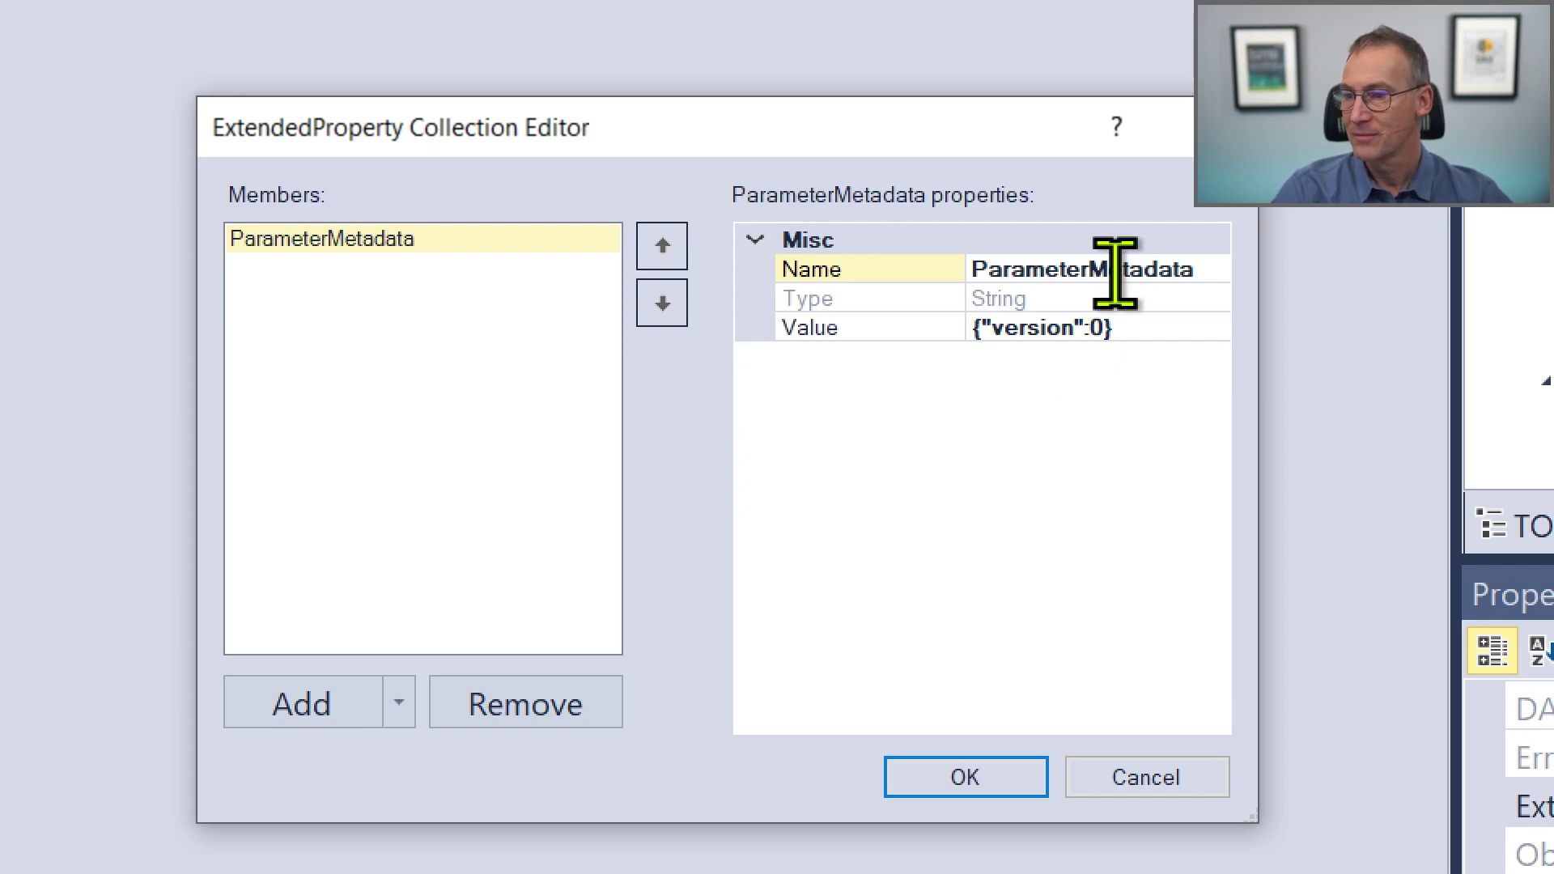
pyautogui.click(952, 775)
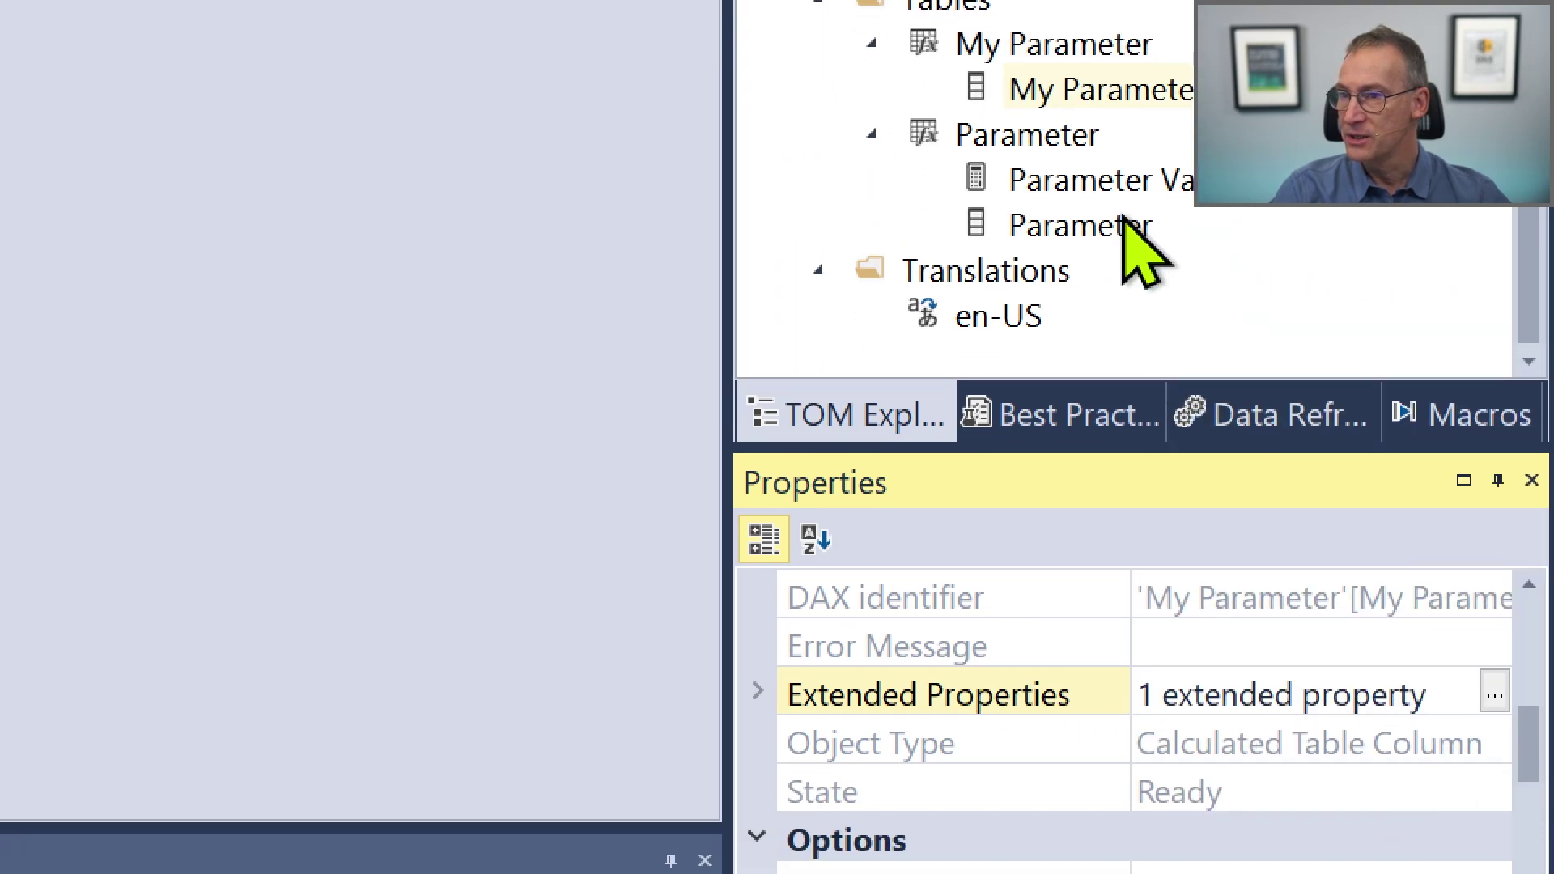
# Check the Parameter column's extended properties against the new one, then reselect My Parameter.
pyautogui.click(1124, 221)
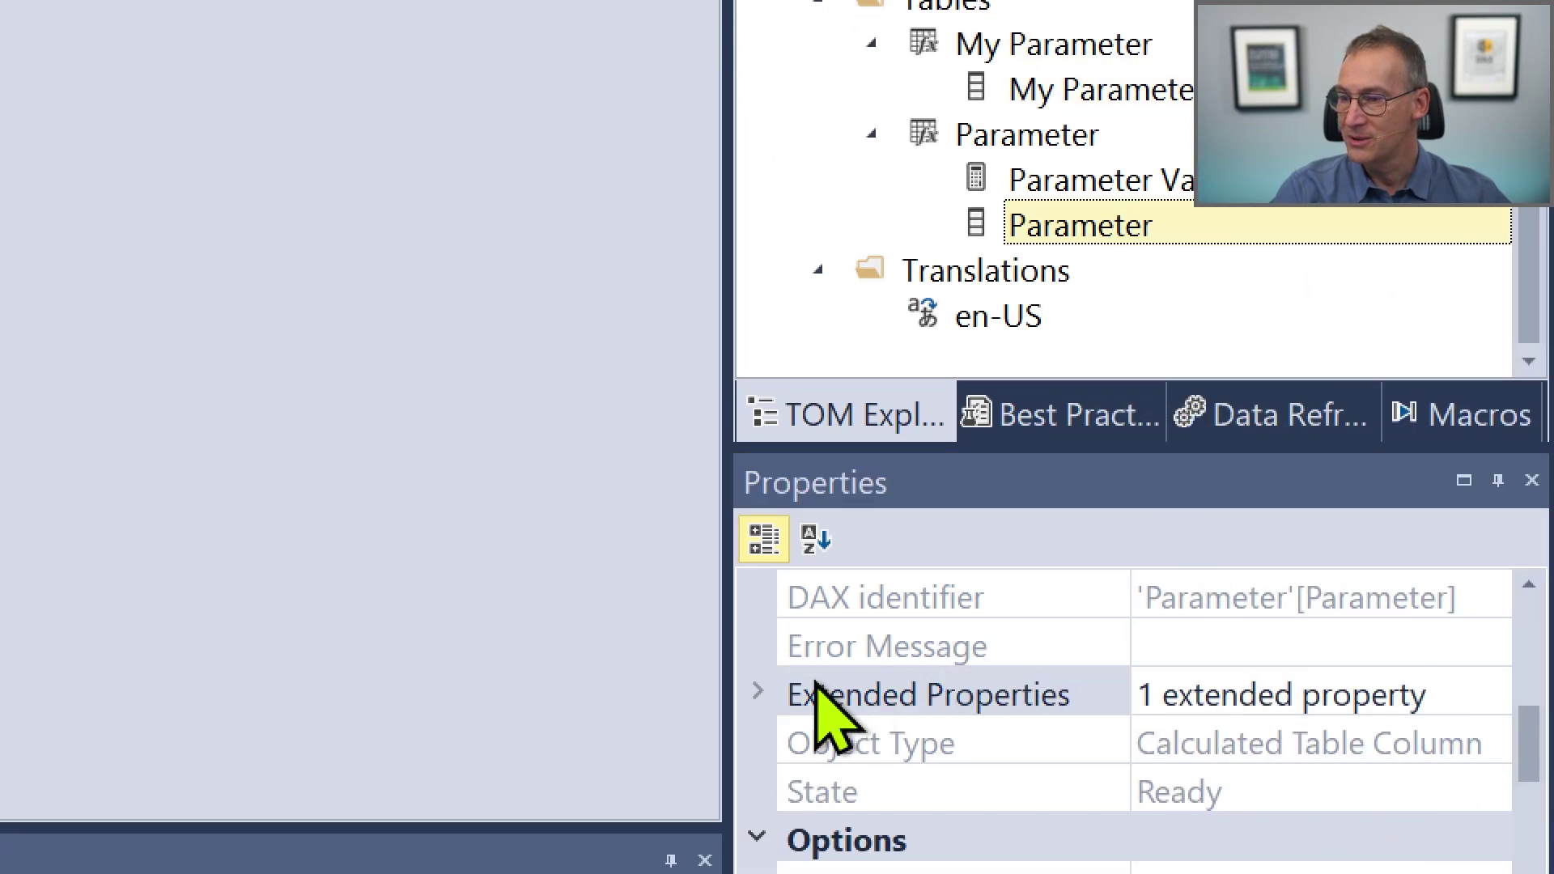
pyautogui.click(758, 692)
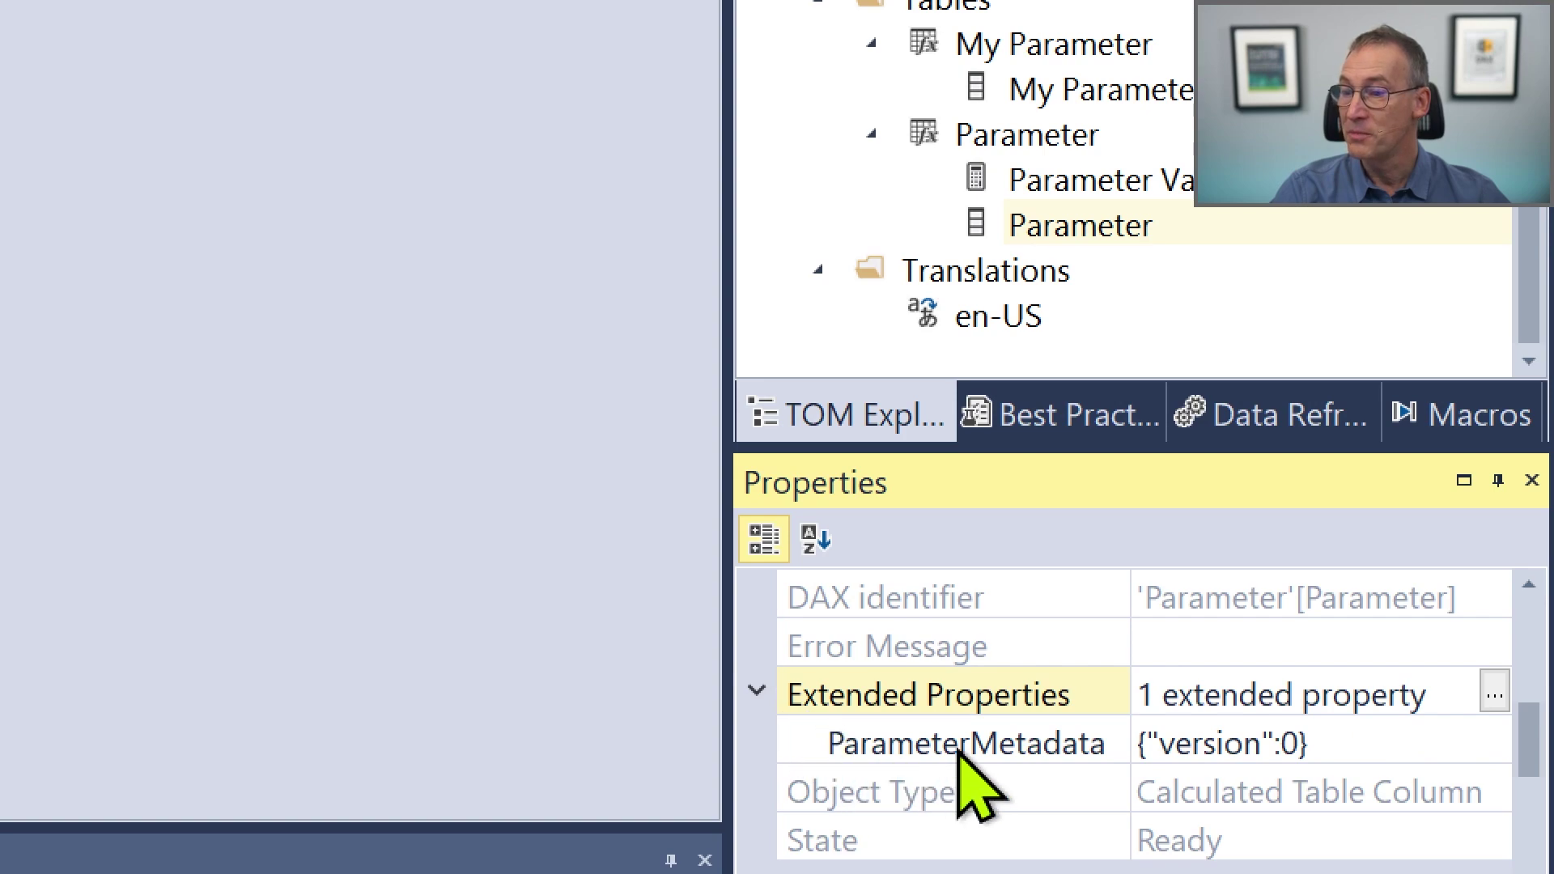
pyautogui.click(1049, 93)
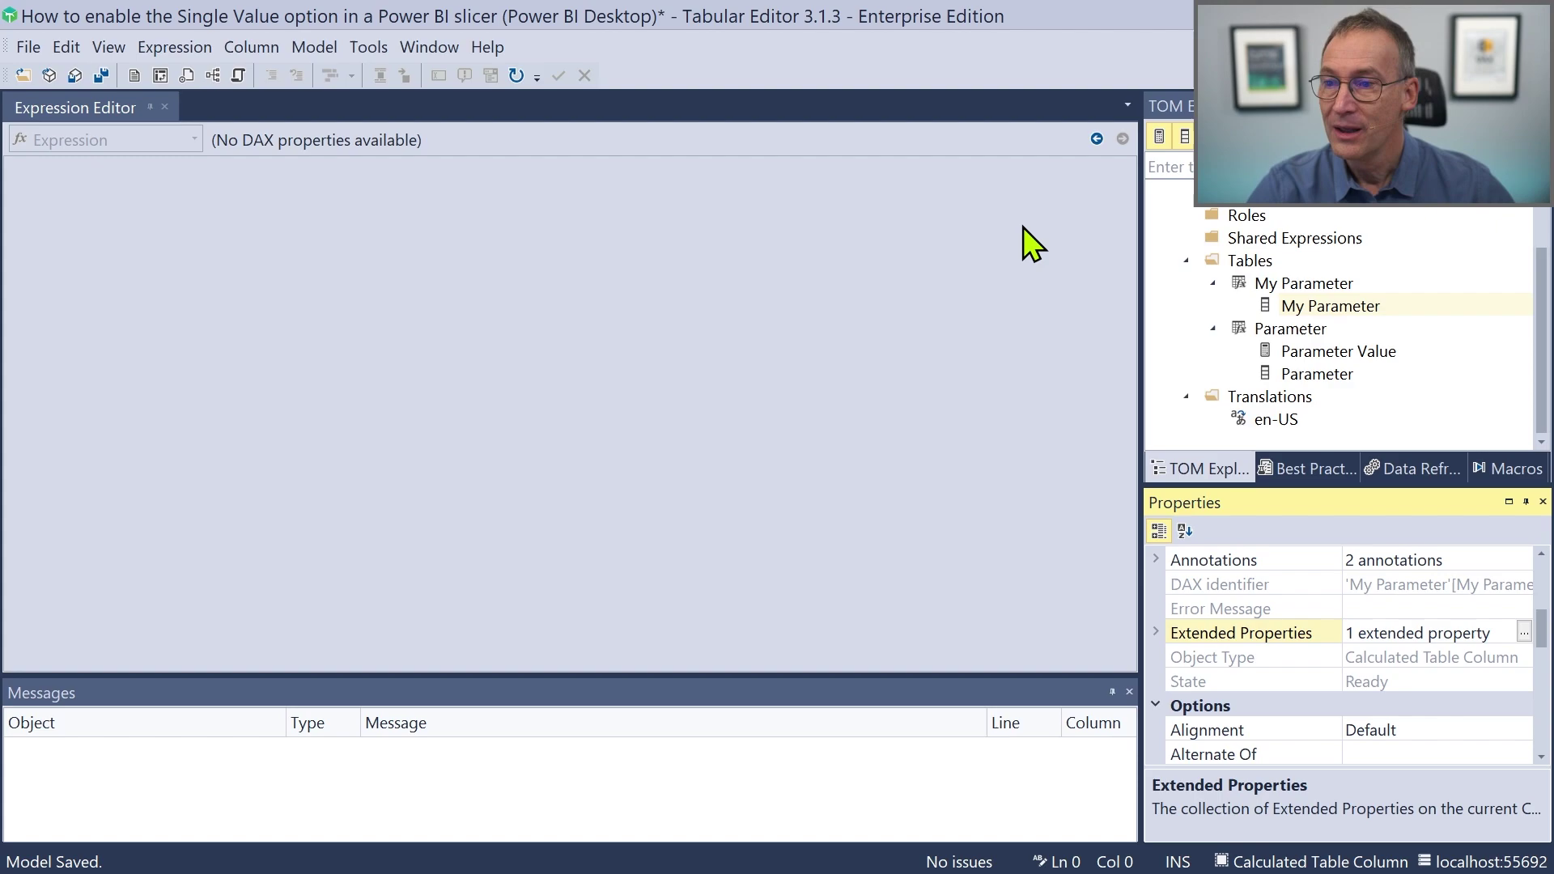
# Restore and raise the Tabular Editor window so Power BI Desktop shows behind it.
pyautogui.moveTo(1148, 21); pyautogui.dragTo(952, 276)
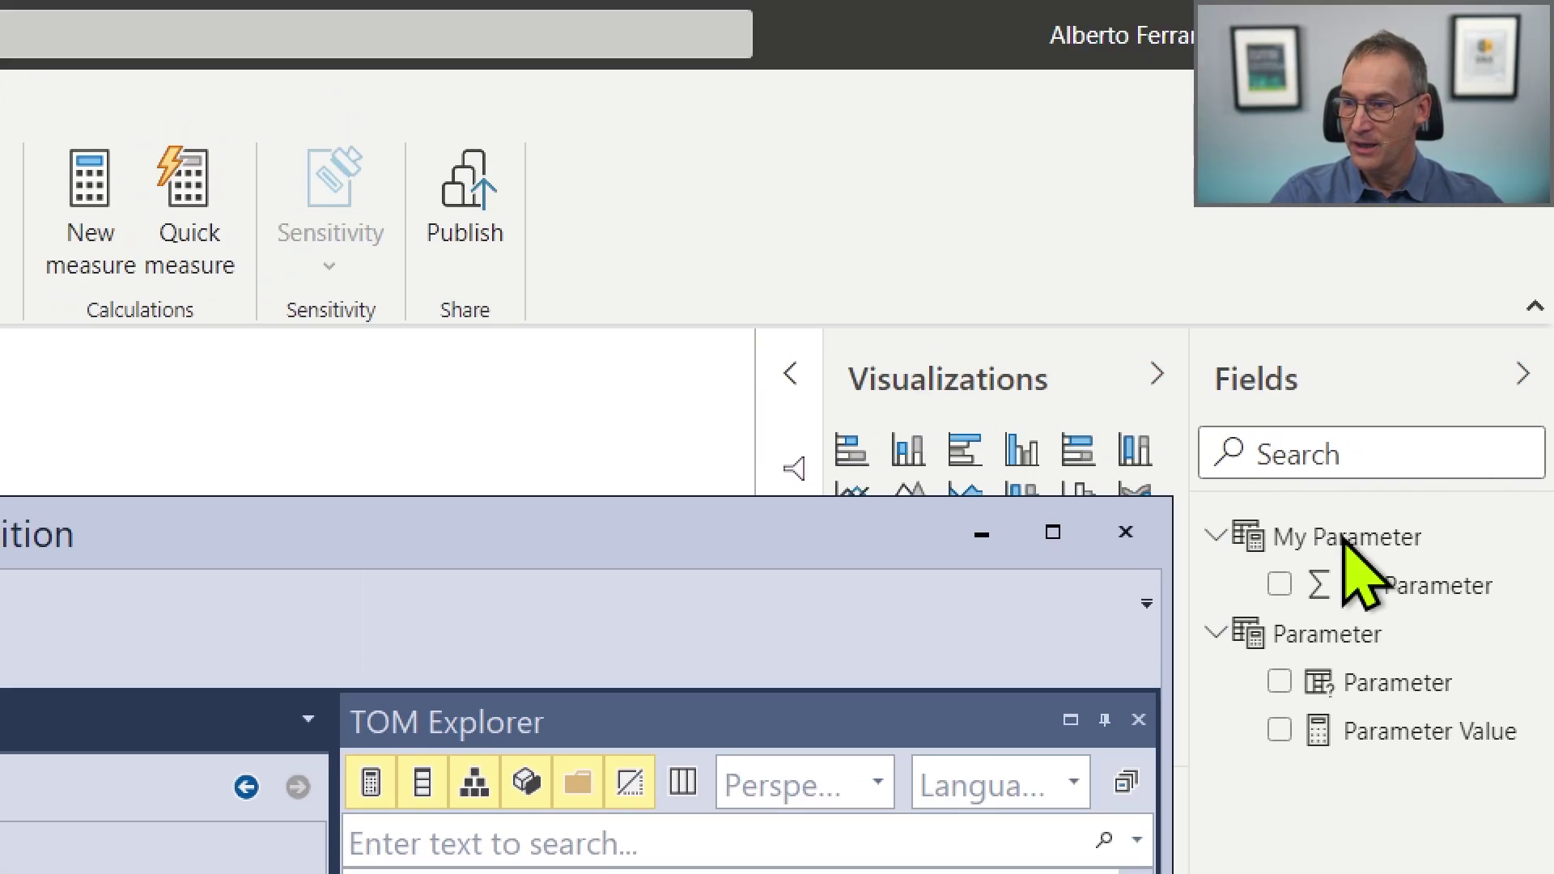
pyautogui.moveTo(852, 557); pyautogui.dragTo(863, 476)
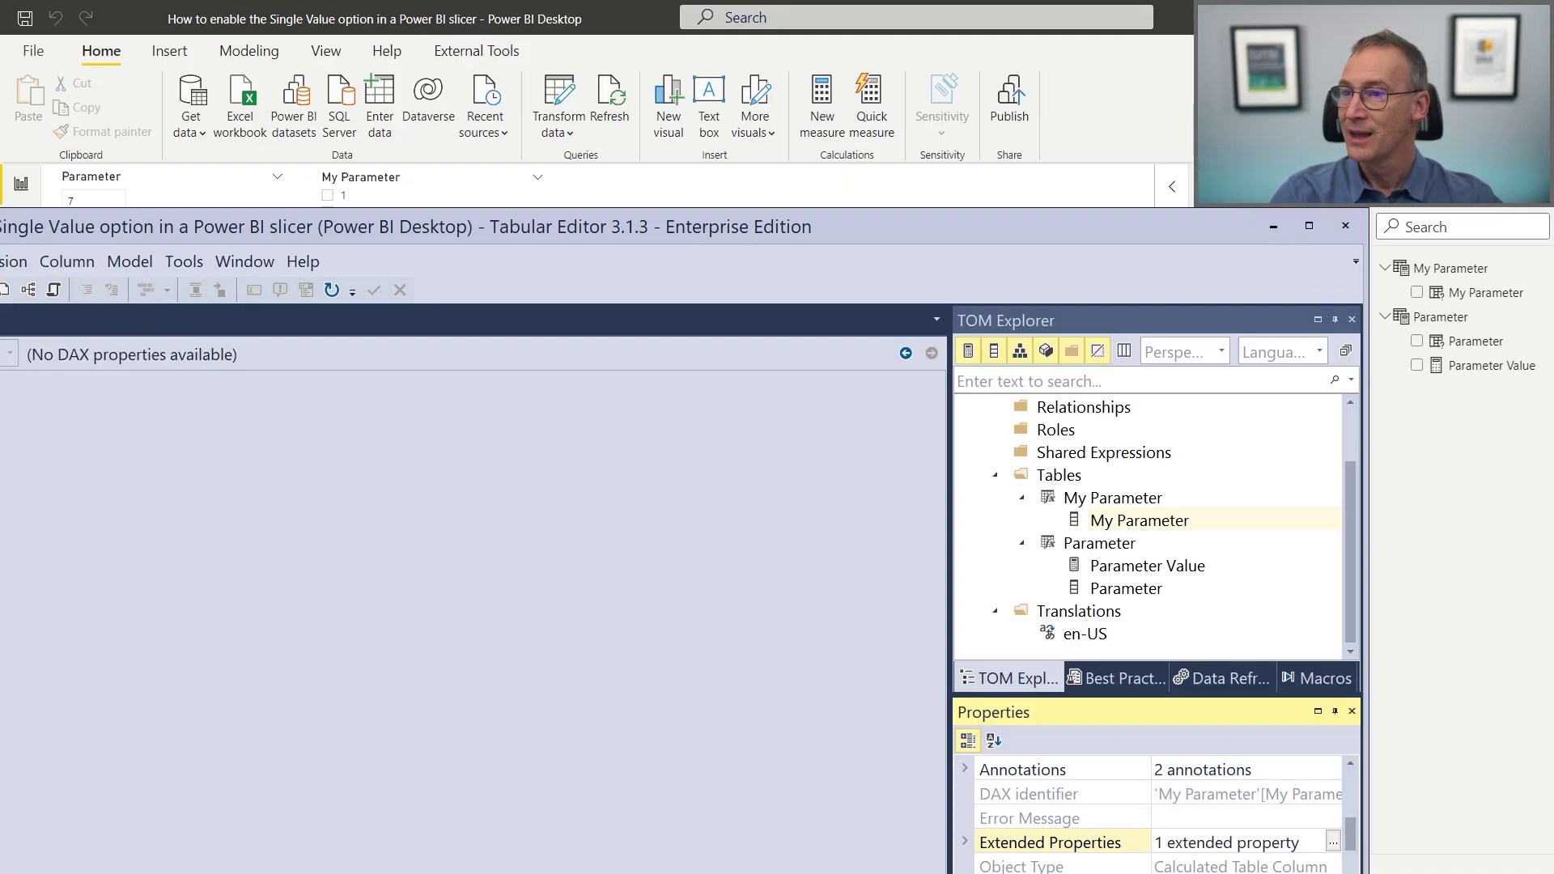
# Back in the report, change the My Parameter slicer to Single Value and slide it to 30.
pyautogui.click(1273, 227)
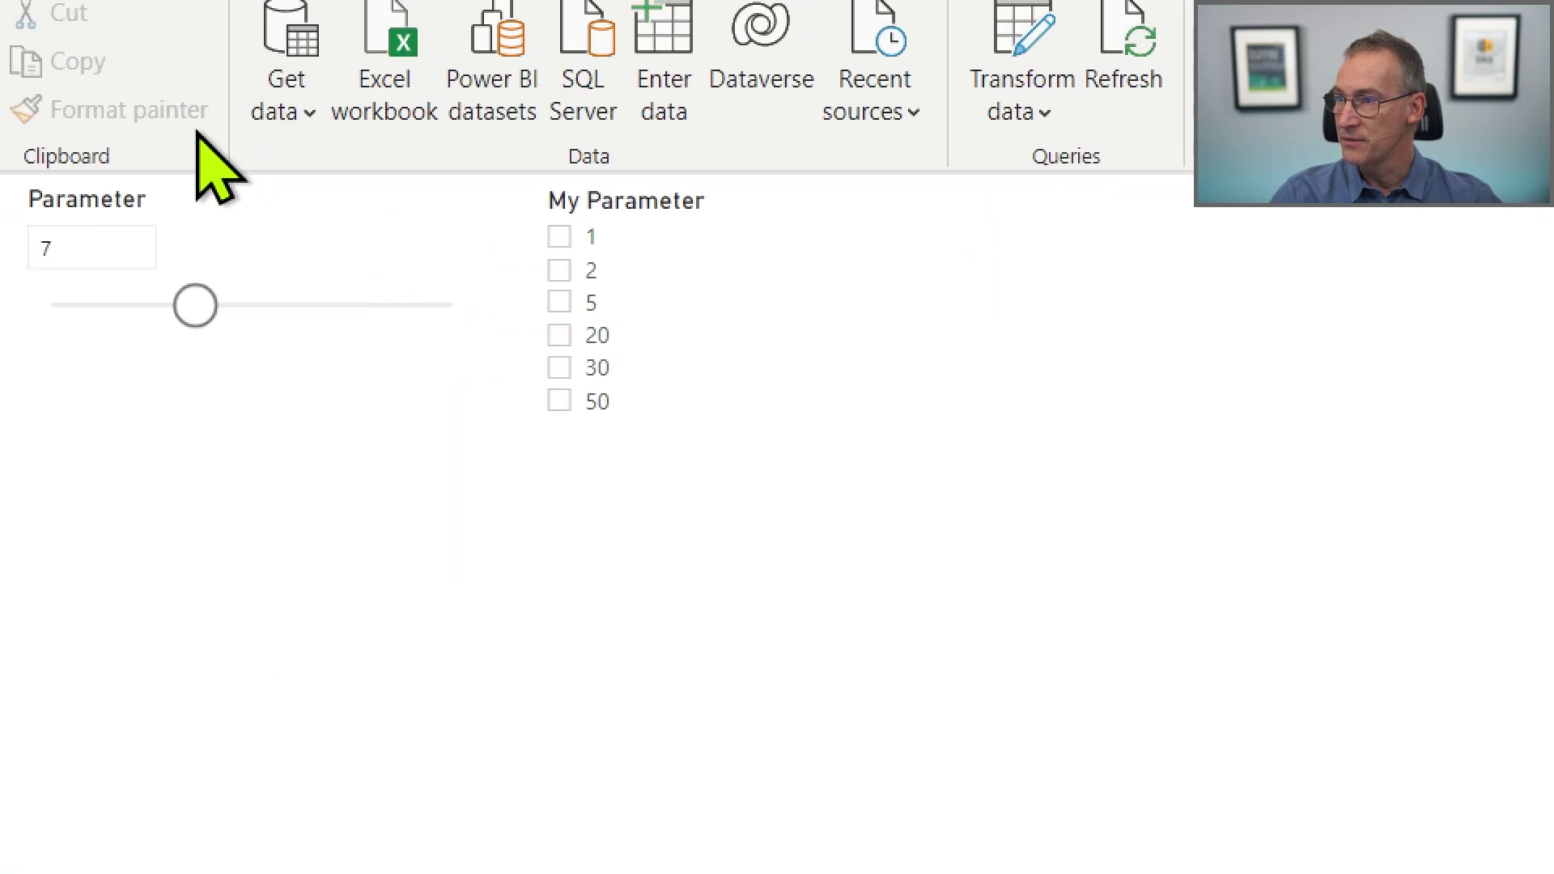
pyautogui.click(986, 203)
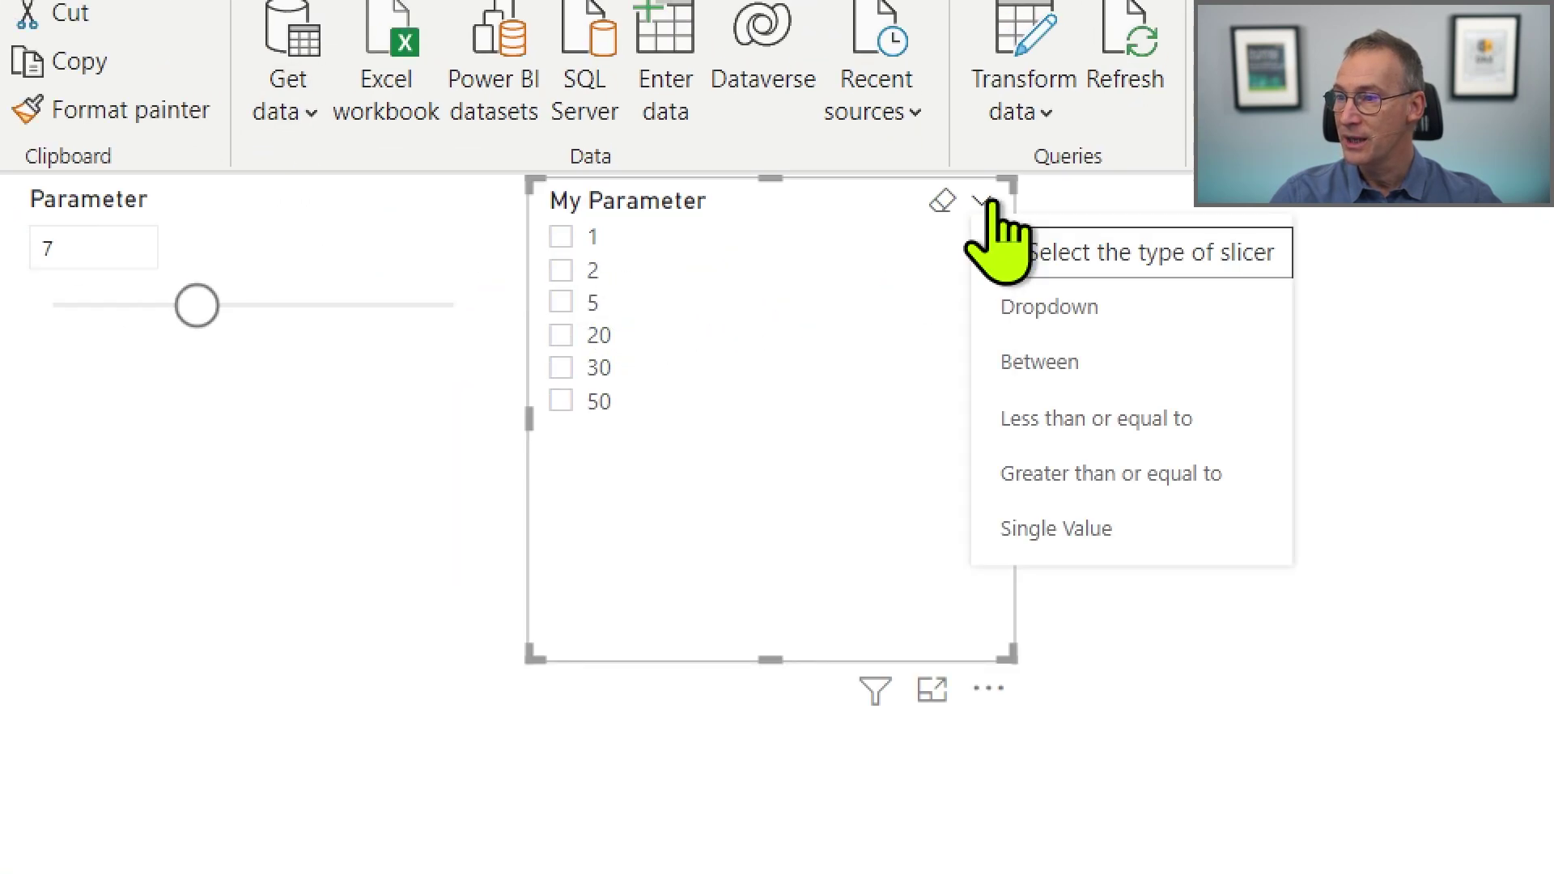
pyautogui.click(1148, 531)
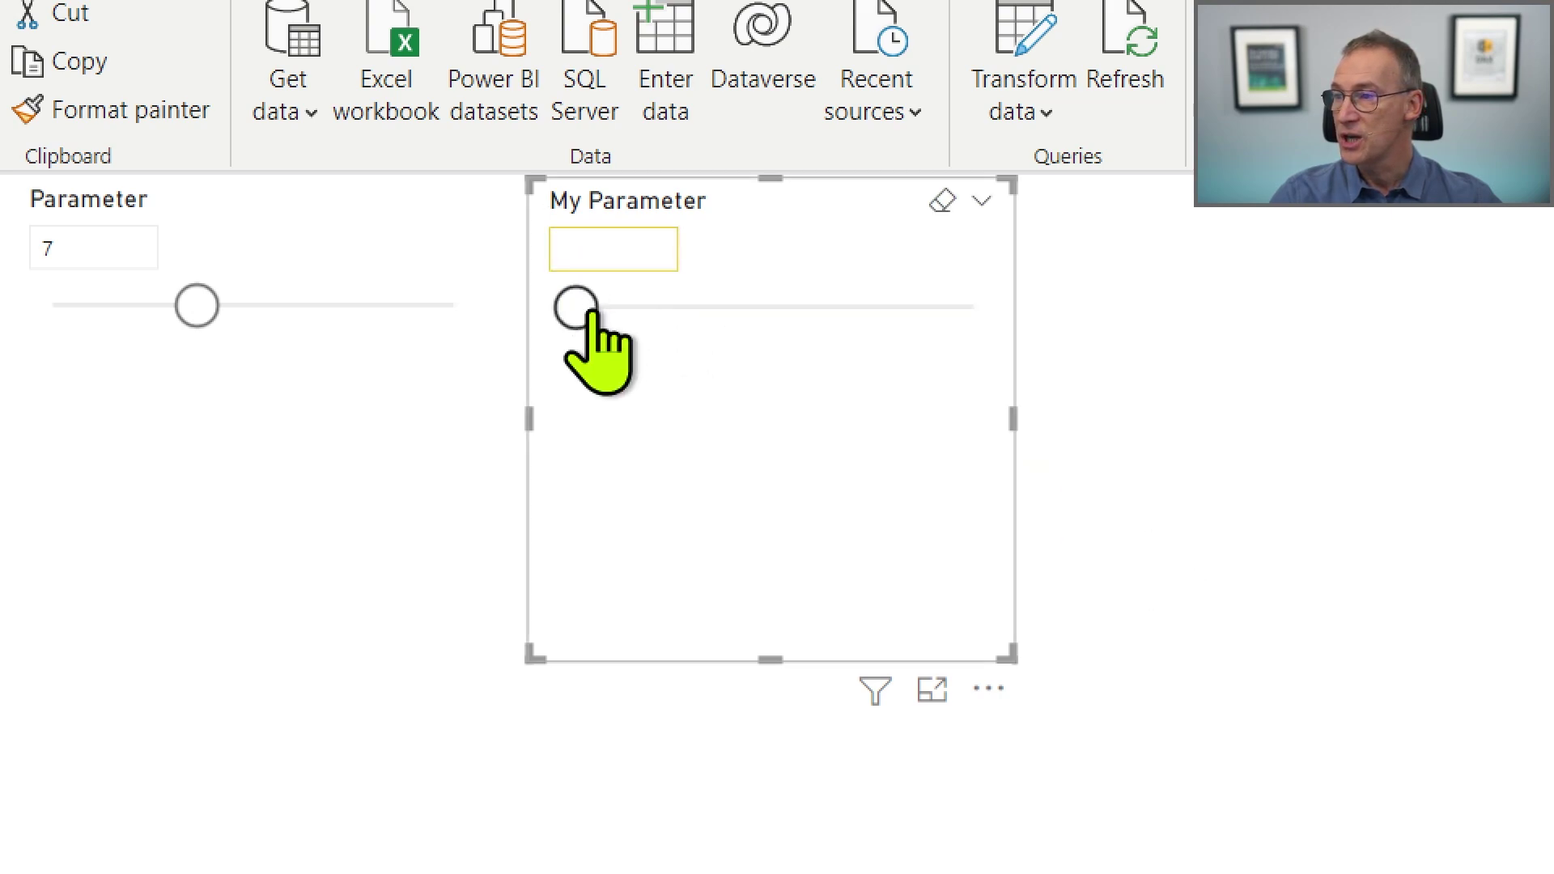
pyautogui.moveTo(594, 312); pyautogui.dragTo(986, 312)
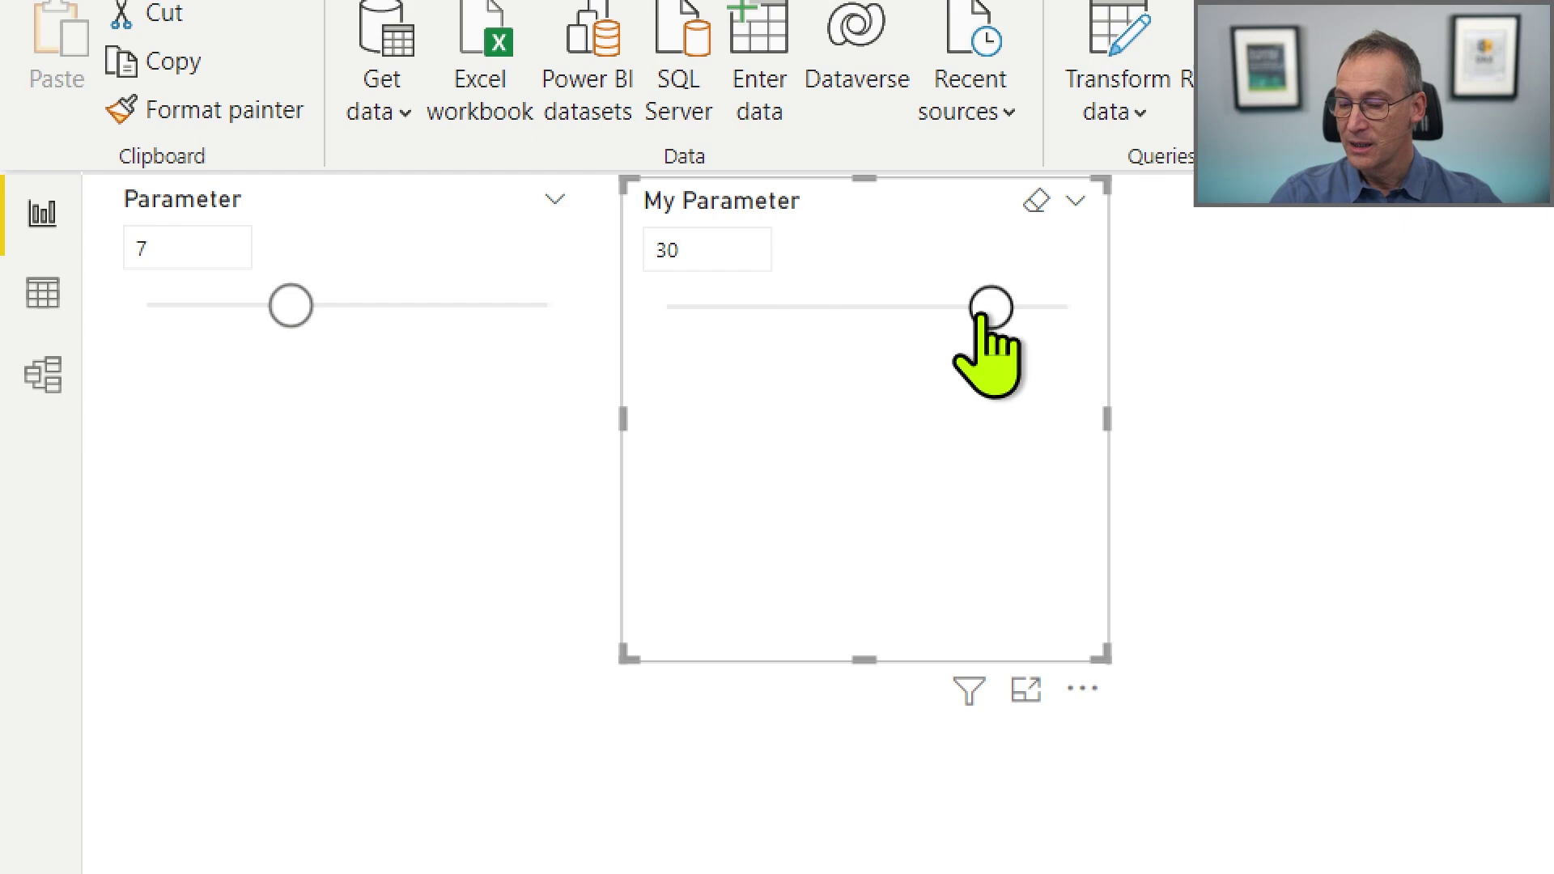